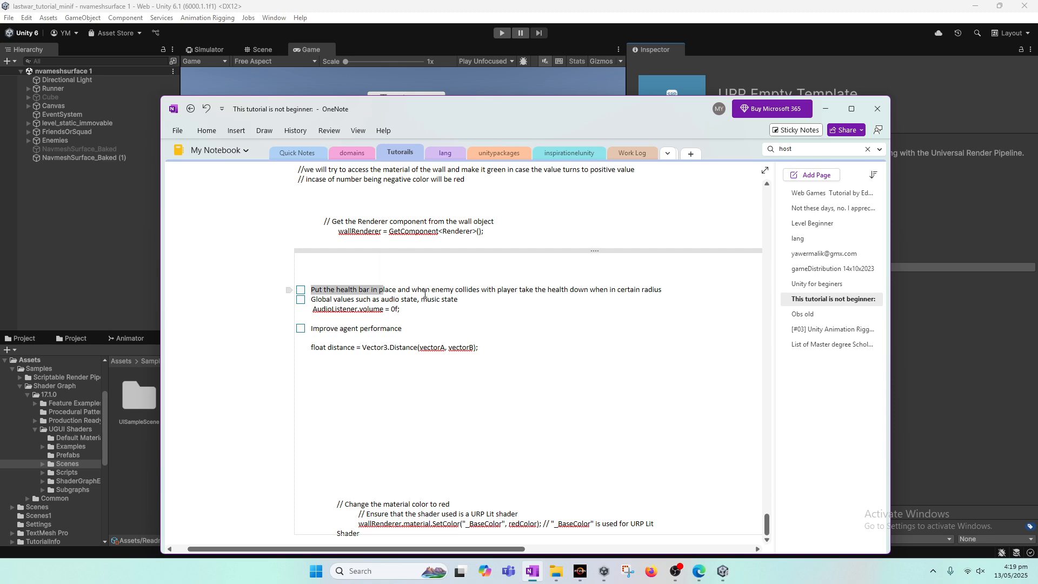
# Select the health bar to-do line in the OneNote notes and minimize OneNote
pyautogui.click(500, 291)
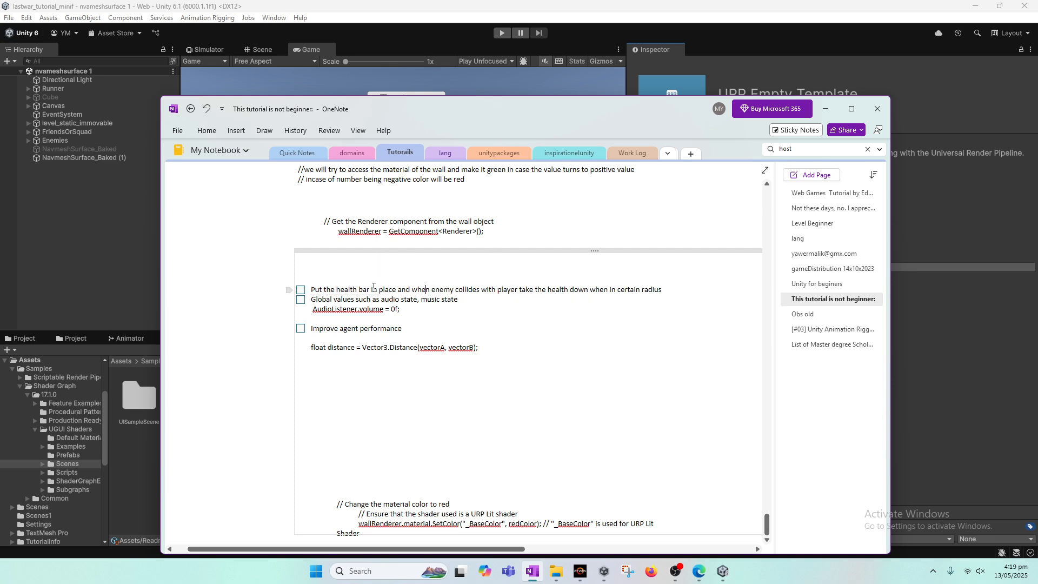
pyautogui.moveTo(312, 289); pyautogui.dragTo(364, 290)
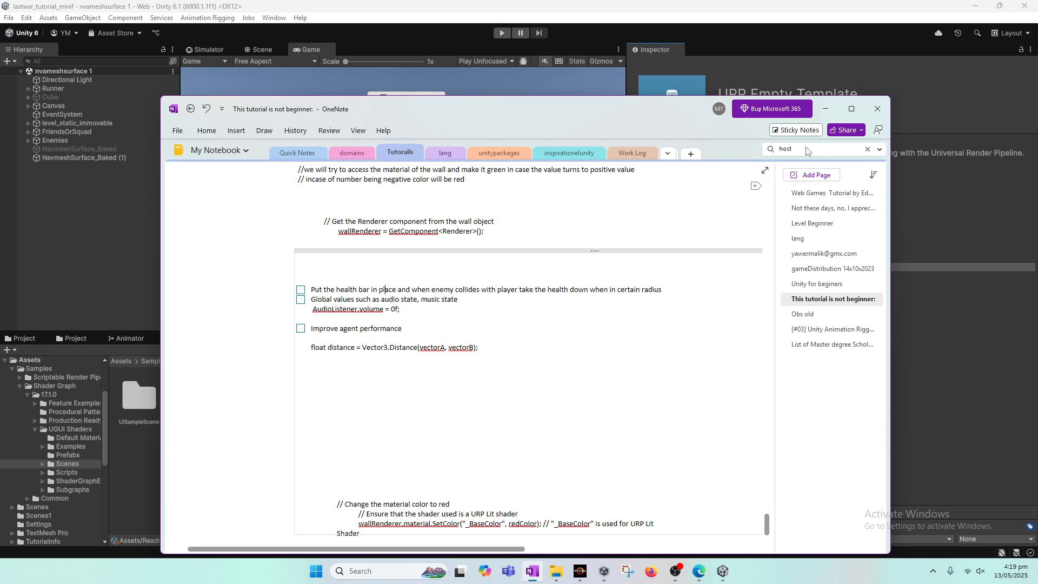
pyautogui.click(824, 108)
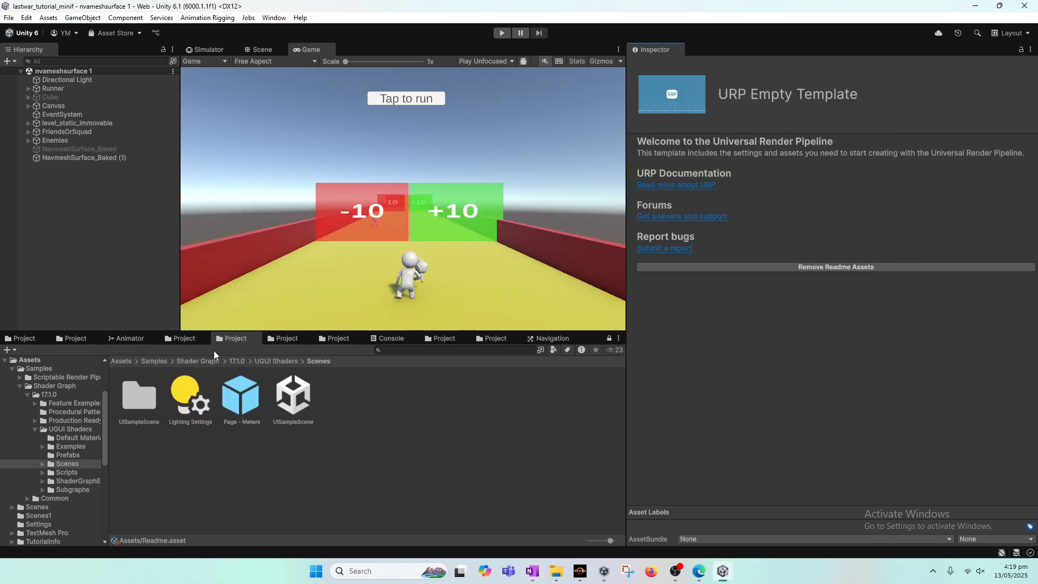
# Add the UISampleScene from the UGUI Shaders Scenes folder into the Hierarchy alongside the current scene
pyautogui.rightClick(233, 339)
pyautogui.click(215, 368)
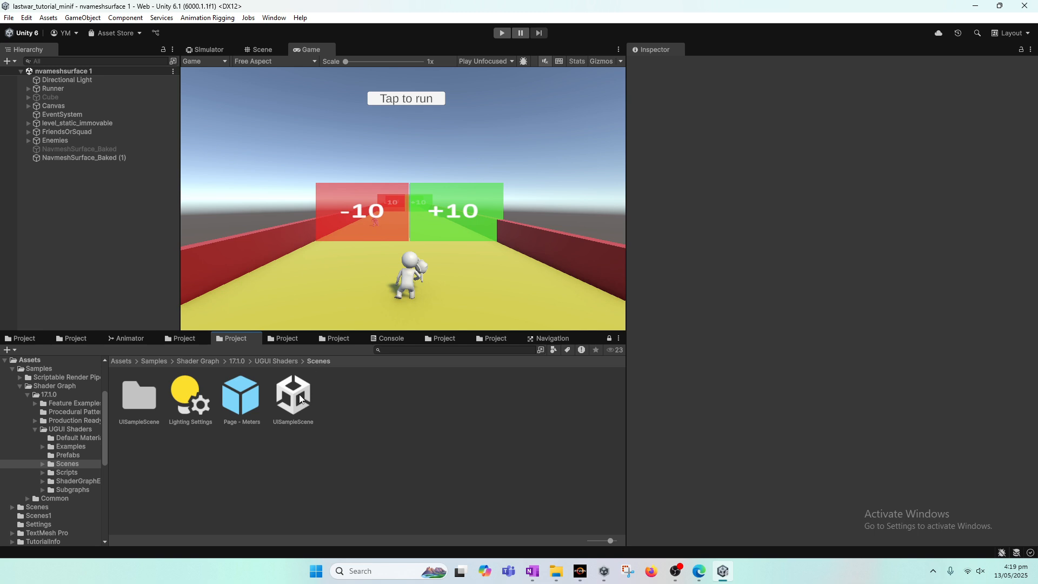
pyautogui.moveTo(299, 400); pyautogui.dragTo(88, 233)
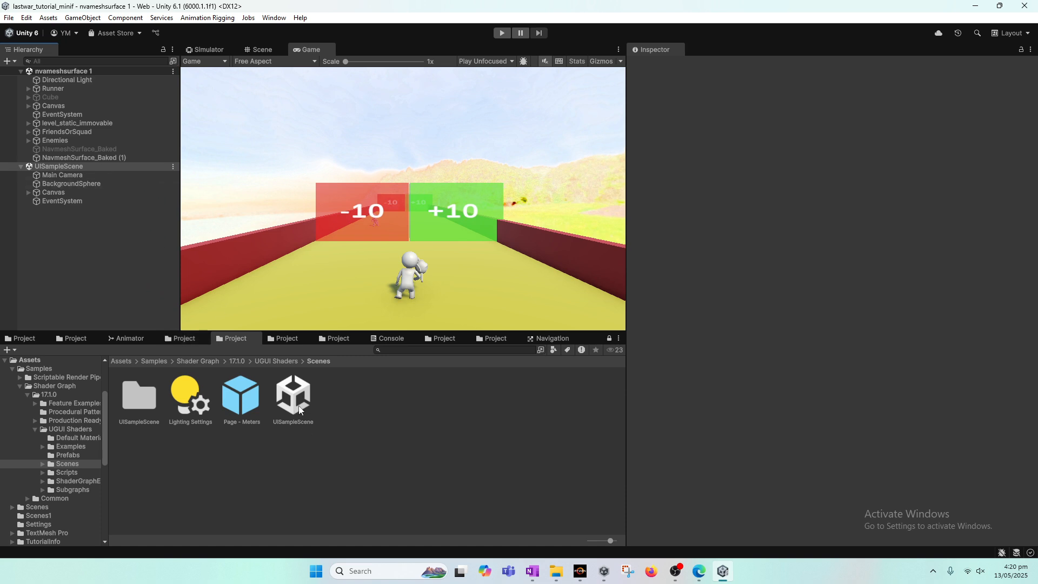
# Browse another Project tab to the Assets/Samples/Shader Graph/17.1.0/UGUI Shaders/Scenes folder
pyautogui.click(71, 166)
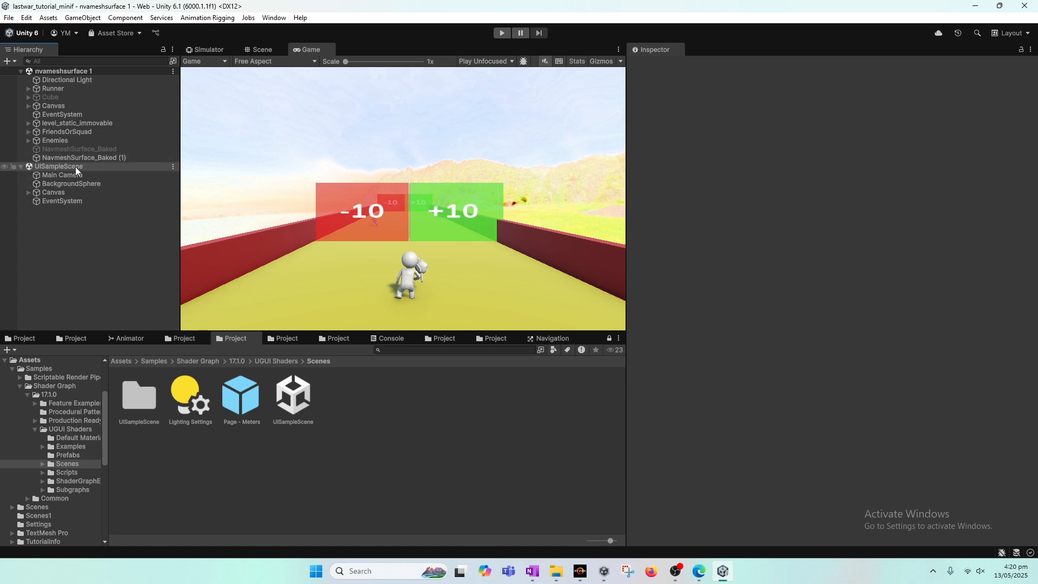
pyautogui.click(234, 339)
pyautogui.click(193, 340)
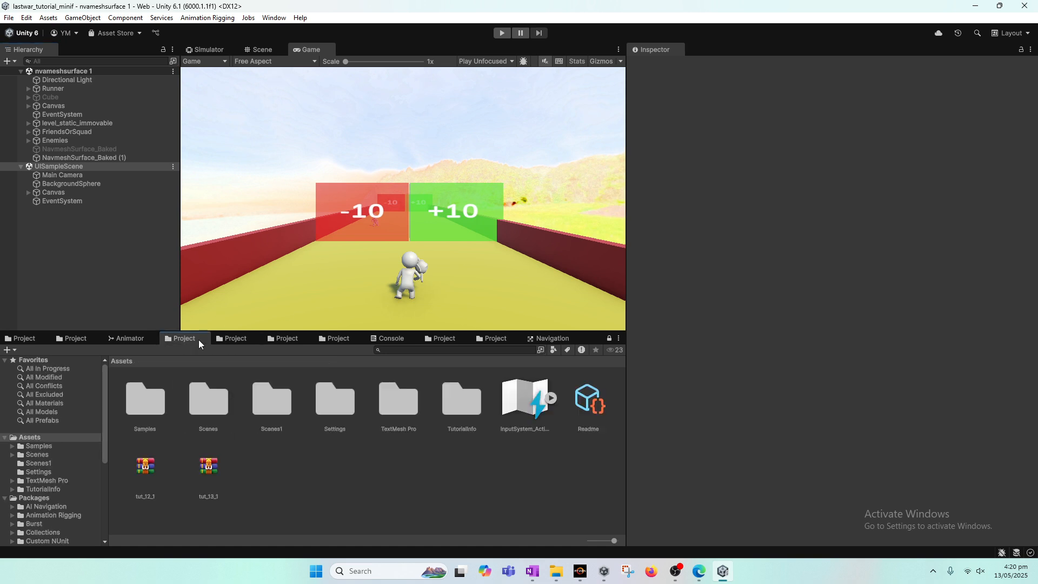
pyautogui.doubleClick(207, 401)
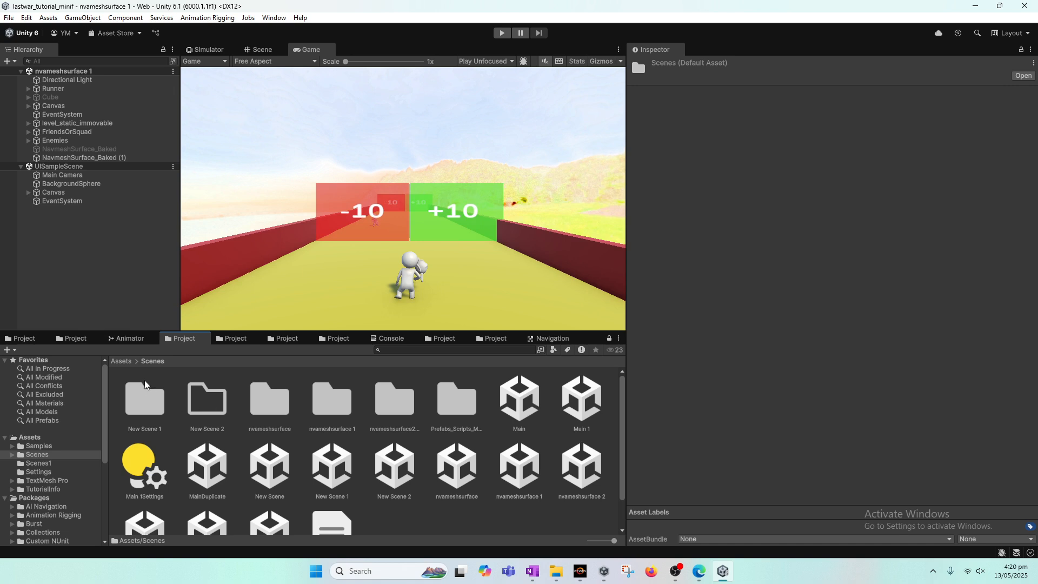
pyautogui.click(121, 361)
pyautogui.doubleClick(161, 401)
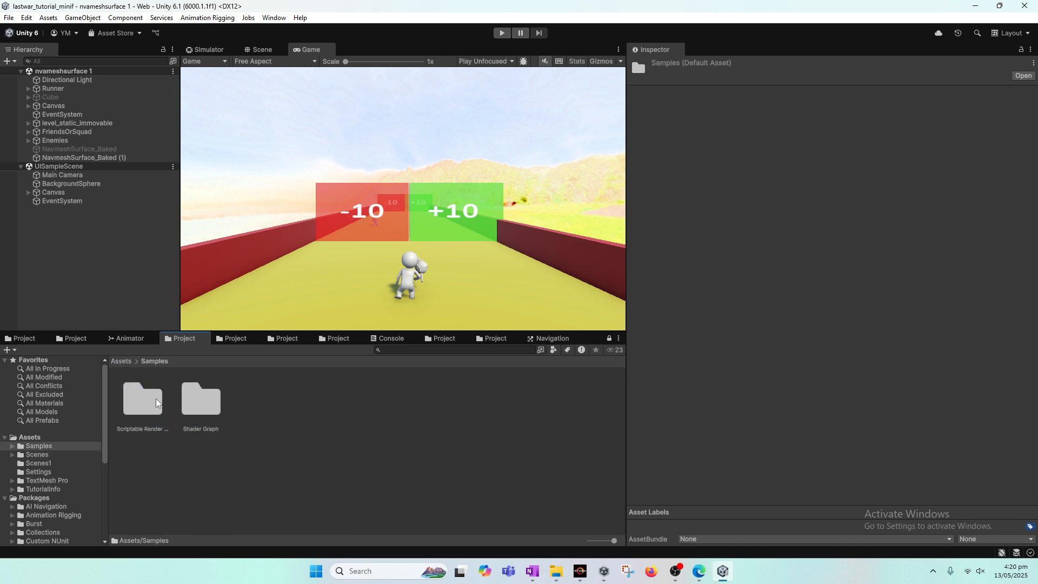
pyautogui.doubleClick(186, 392)
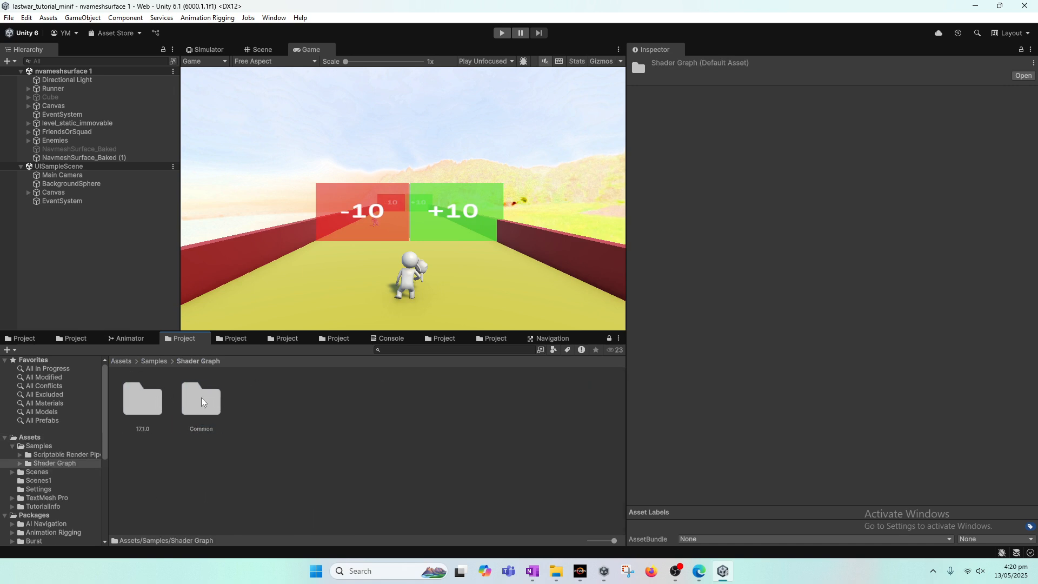
pyautogui.doubleClick(146, 397)
pyautogui.doubleClick(314, 408)
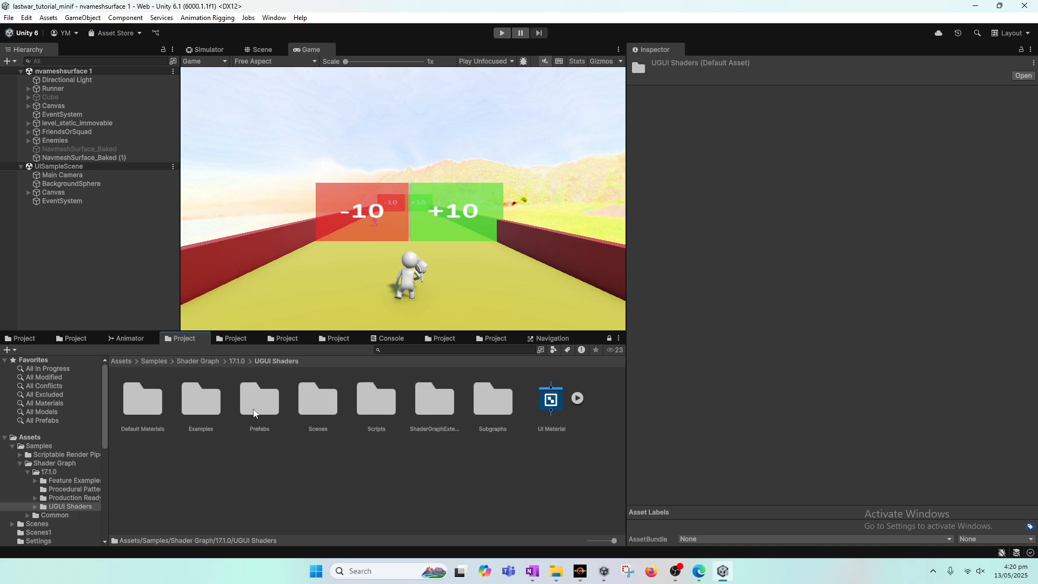
pyautogui.doubleClick(331, 410)
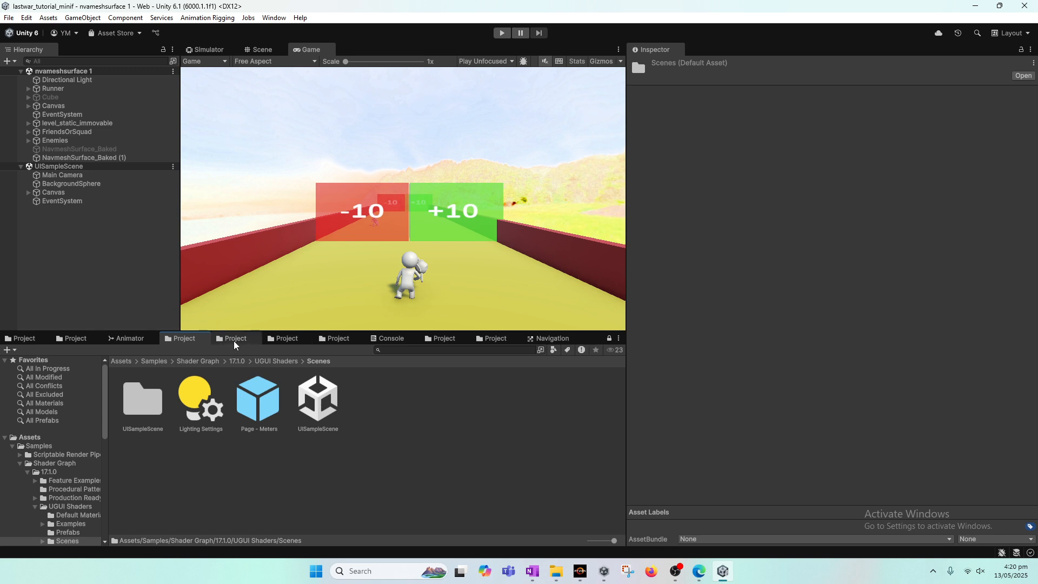
# Open the Package Manager window
pyautogui.click(274, 18)
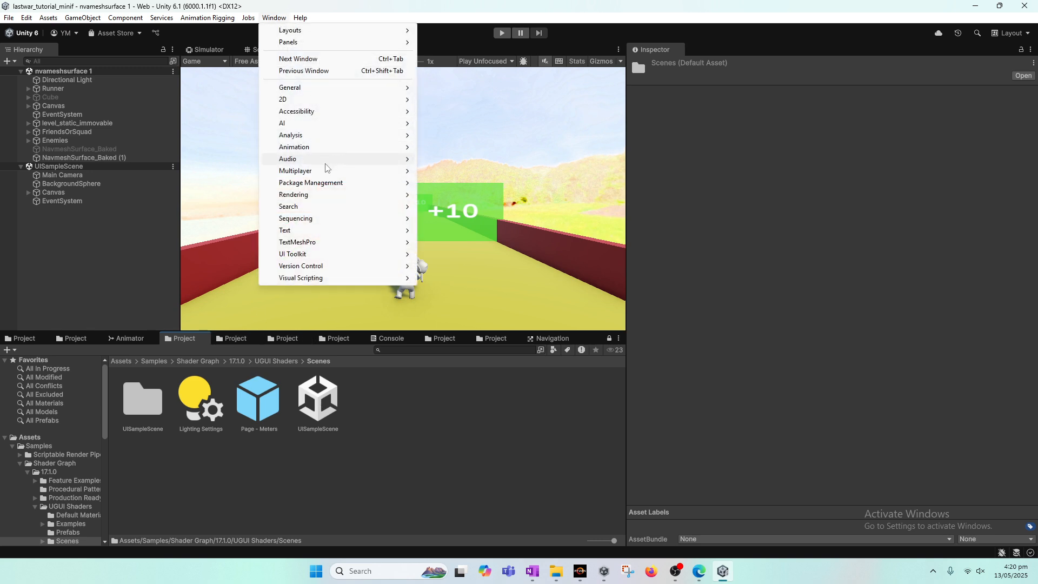
pyautogui.moveTo(317, 173)
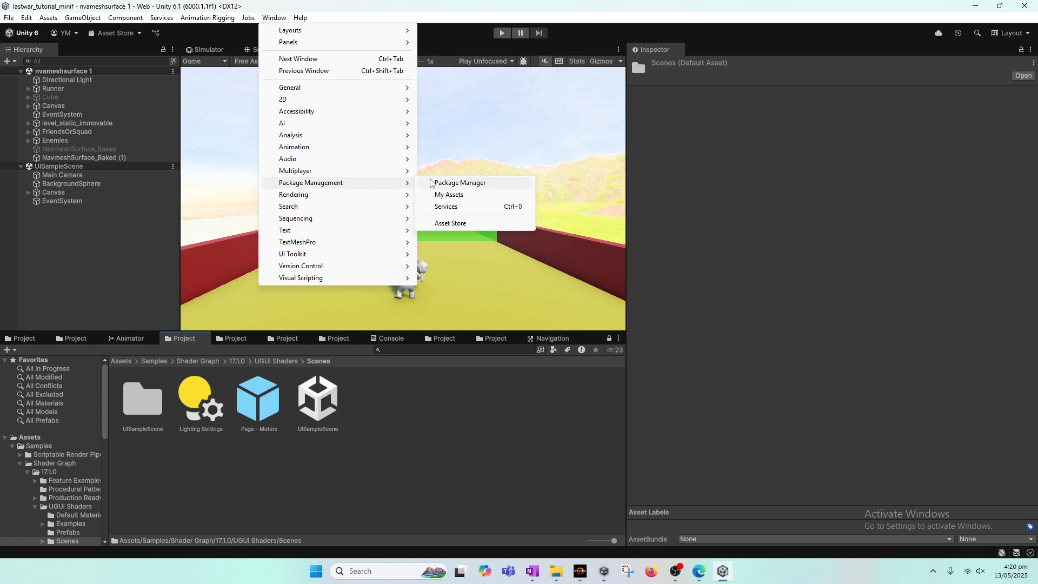
pyautogui.click(435, 183)
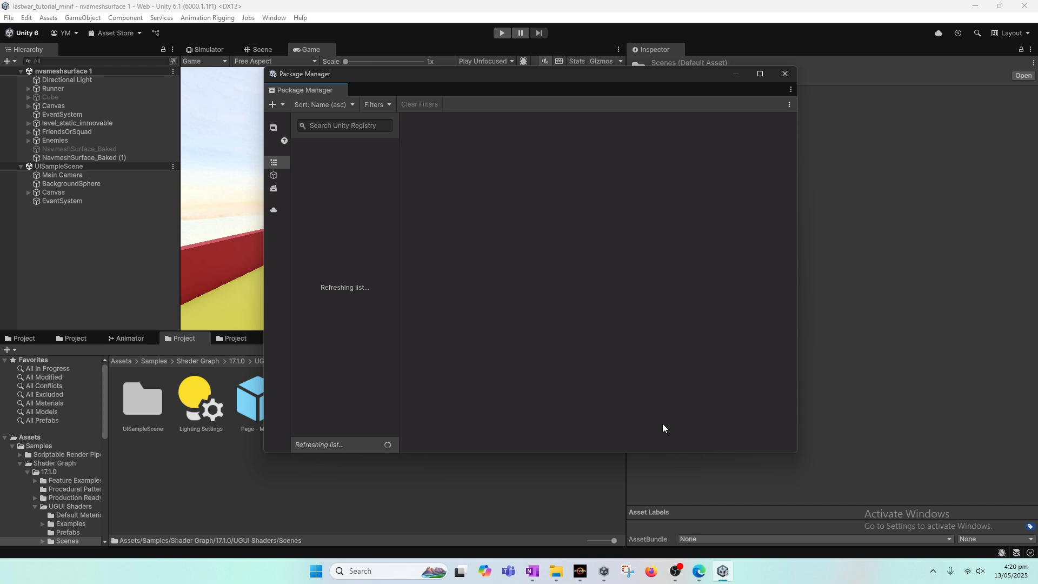
pyautogui.click(675, 571)
pyautogui.click(675, 571)
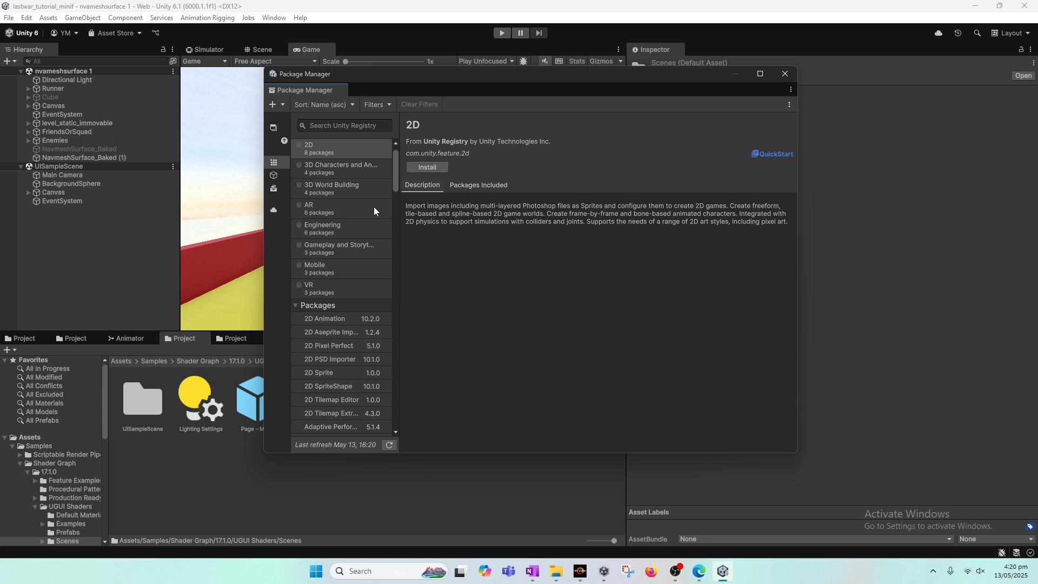
# Search the packages for shader and open the Shader Graph package's samples
pyautogui.click(347, 126)
pyautogui.write('s')
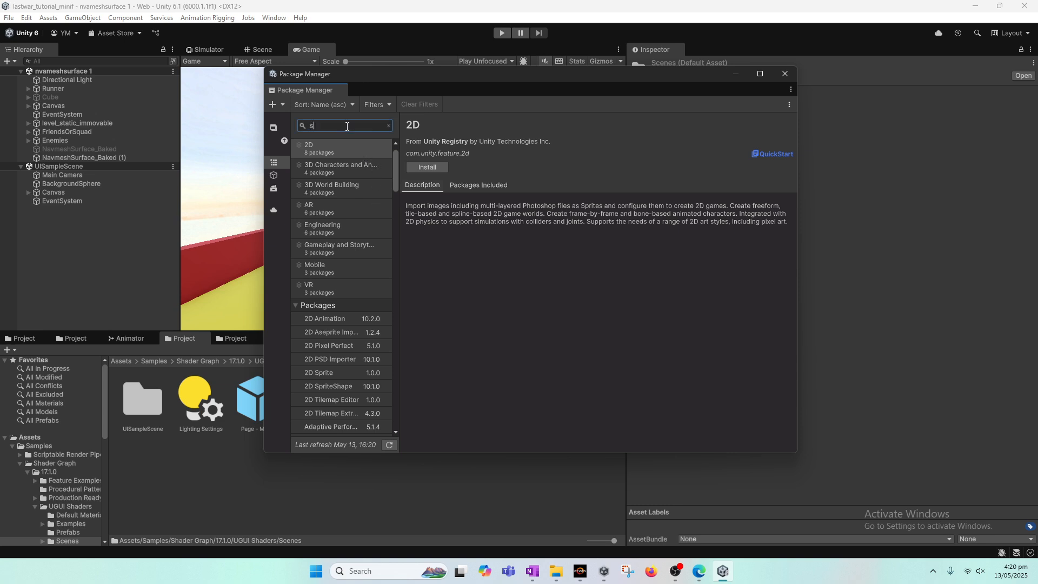
pyautogui.write('hader')
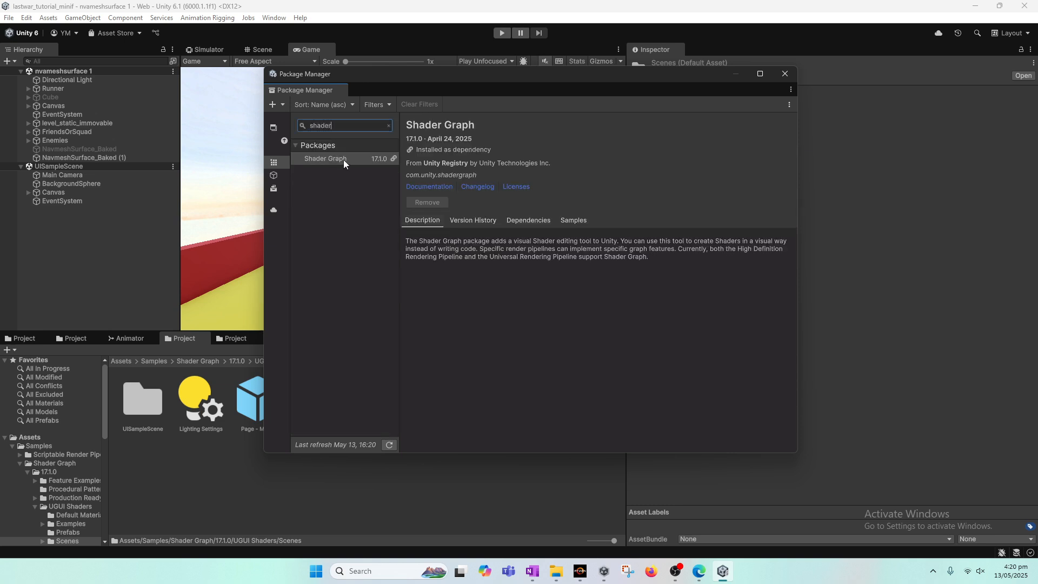
pyautogui.click(586, 222)
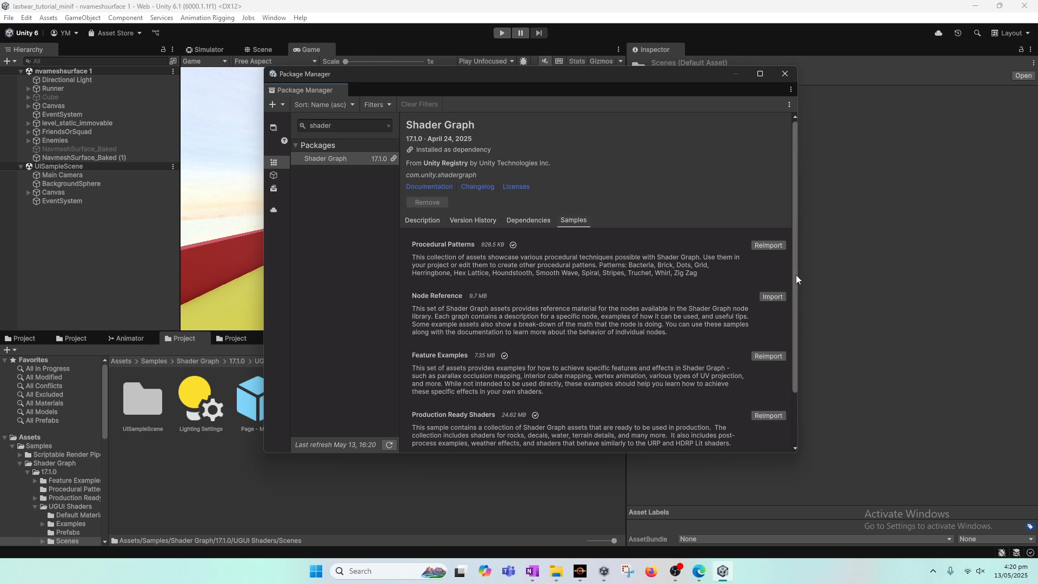
# Scroll through the Shader Graph samples list, then close the Package Manager
pyautogui.moveTo(796, 279); pyautogui.dragTo(801, 341)
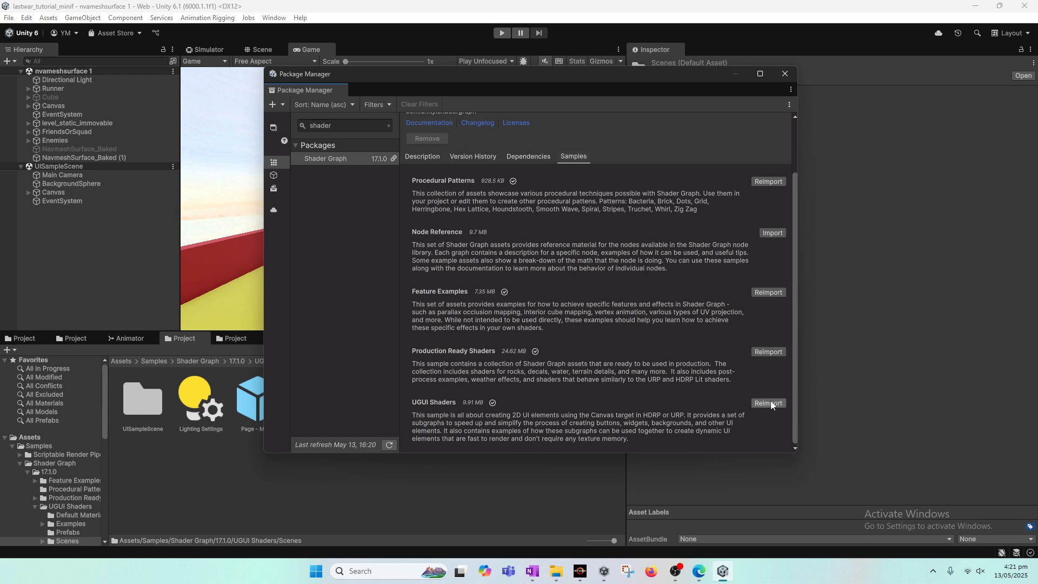
pyautogui.scroll(2, 622, 350)
pyautogui.scroll(2, 763, 357)
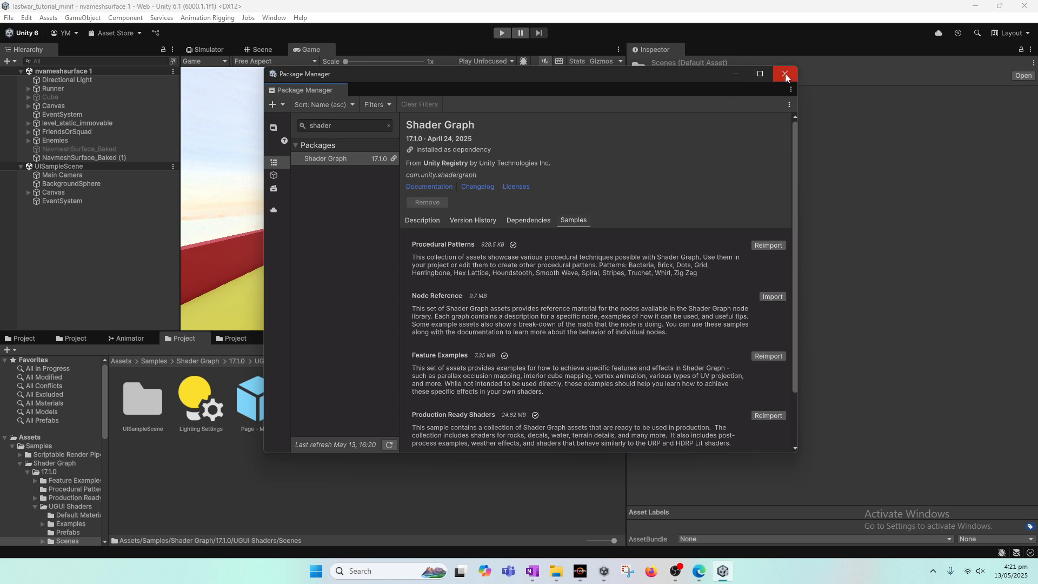
pyautogui.scroll(-3, 773, 345)
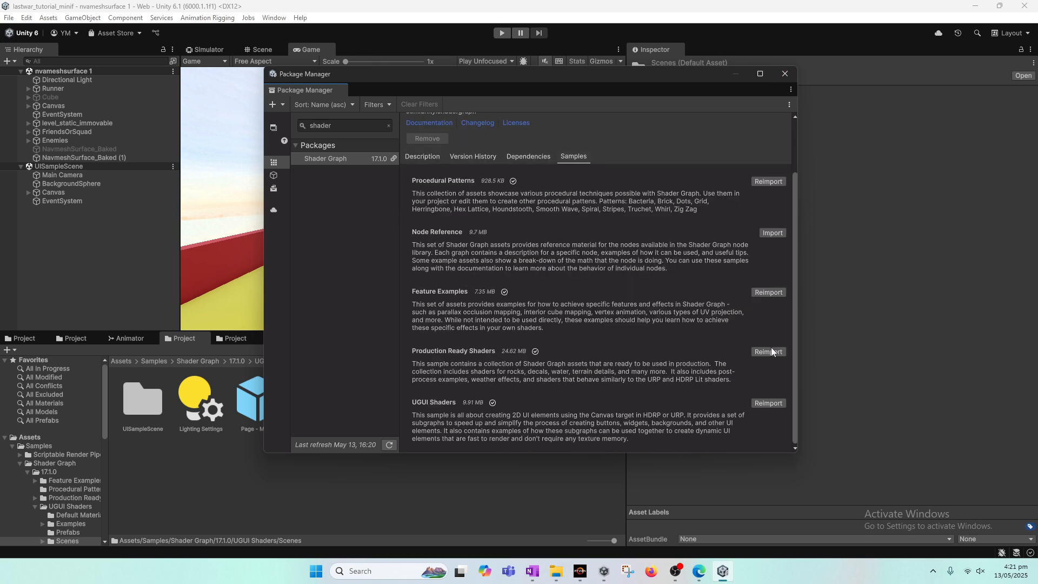
pyautogui.click(783, 73)
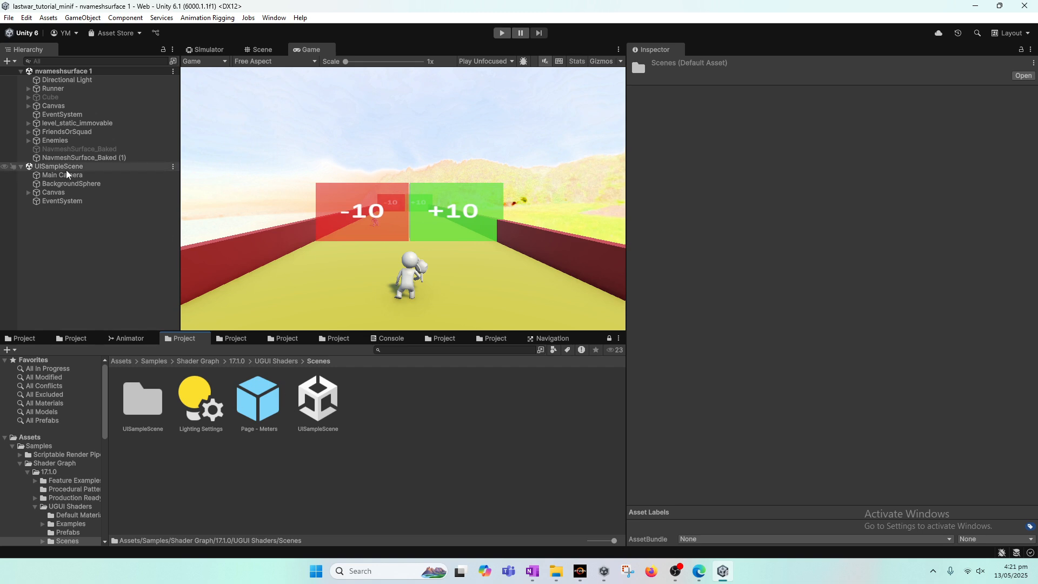
# Move the sample scene's Canvas and EventSystem objects into the nvameshsurface 1 scene
pyautogui.click(85, 174)
pyautogui.click(84, 167)
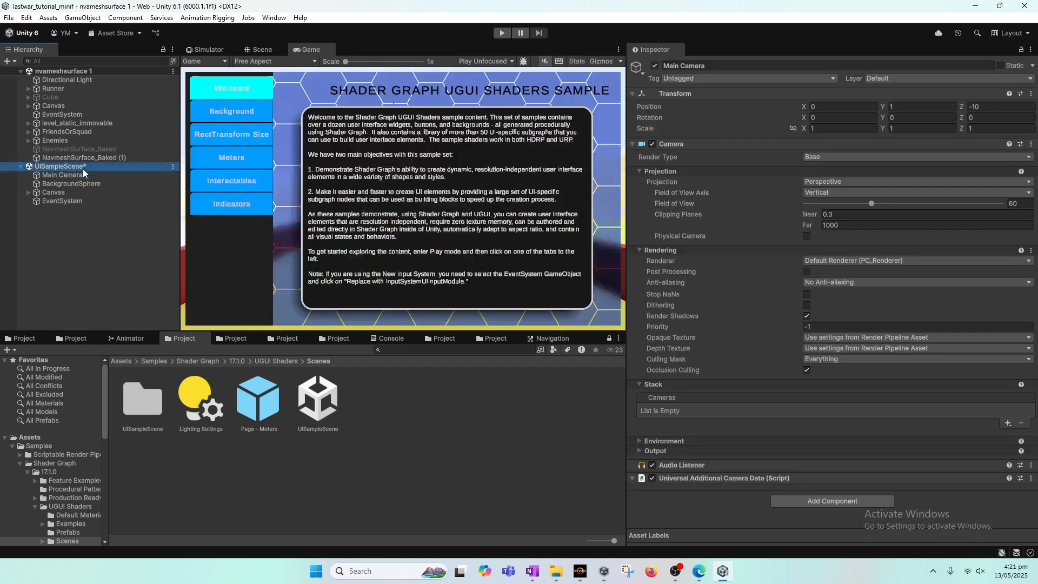
pyautogui.click(84, 175)
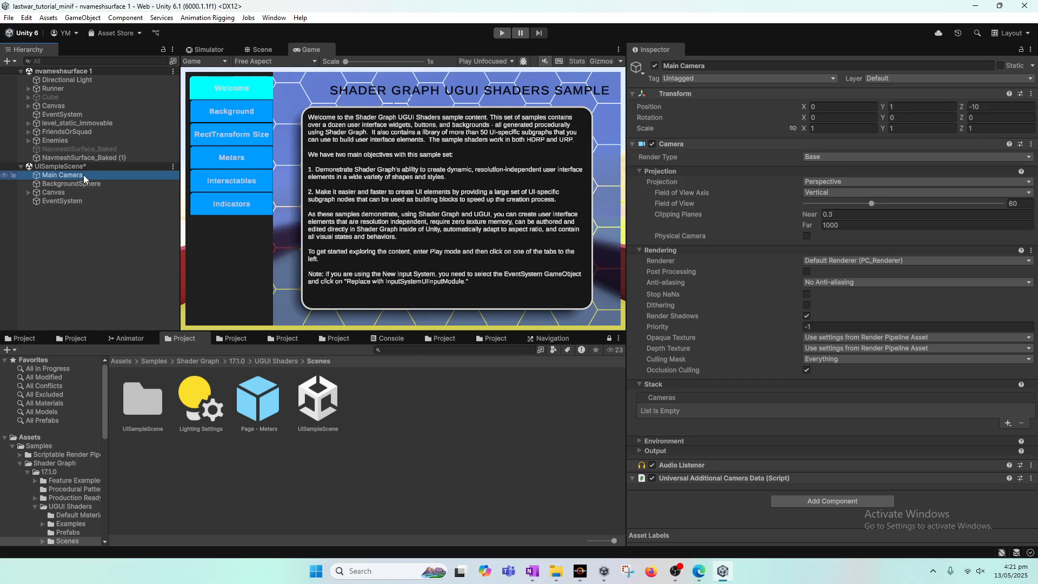
pyautogui.click(27, 193)
pyautogui.click(54, 193)
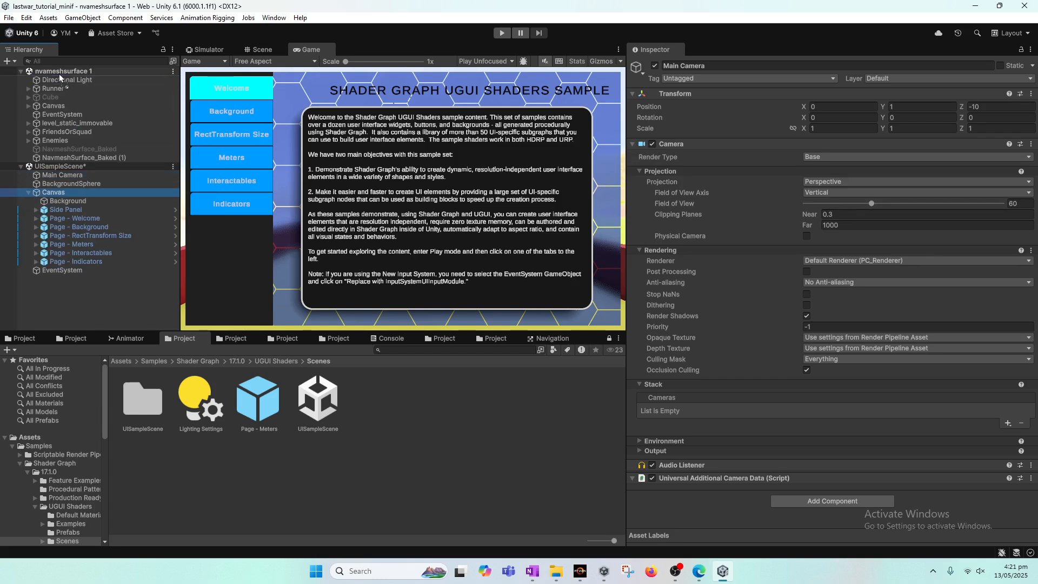
pyautogui.moveTo(59, 75); pyautogui.dragTo(60, 75)
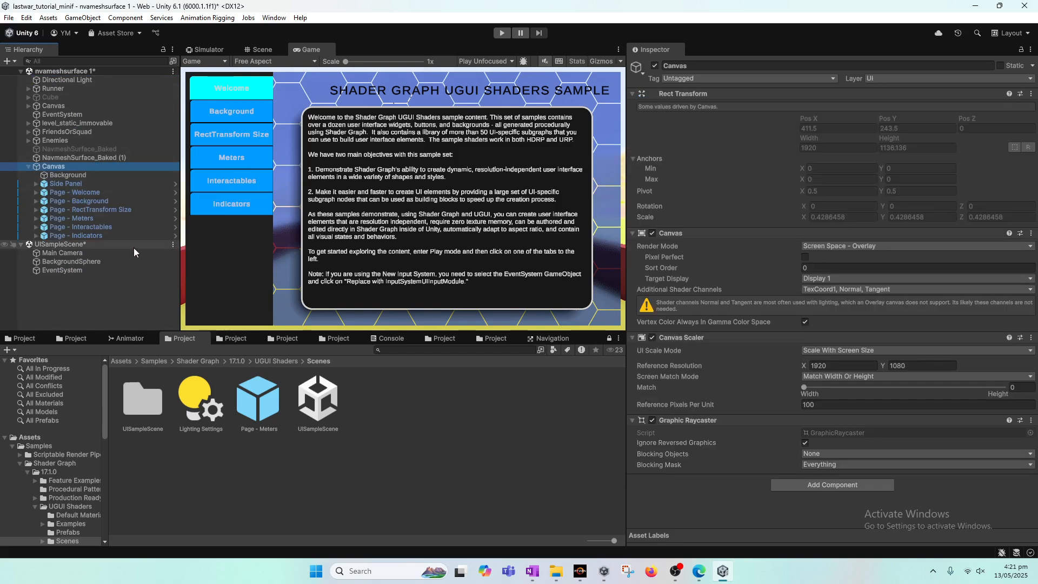
pyautogui.click(173, 244)
pyautogui.moveTo(56, 270); pyautogui.dragTo(76, 73)
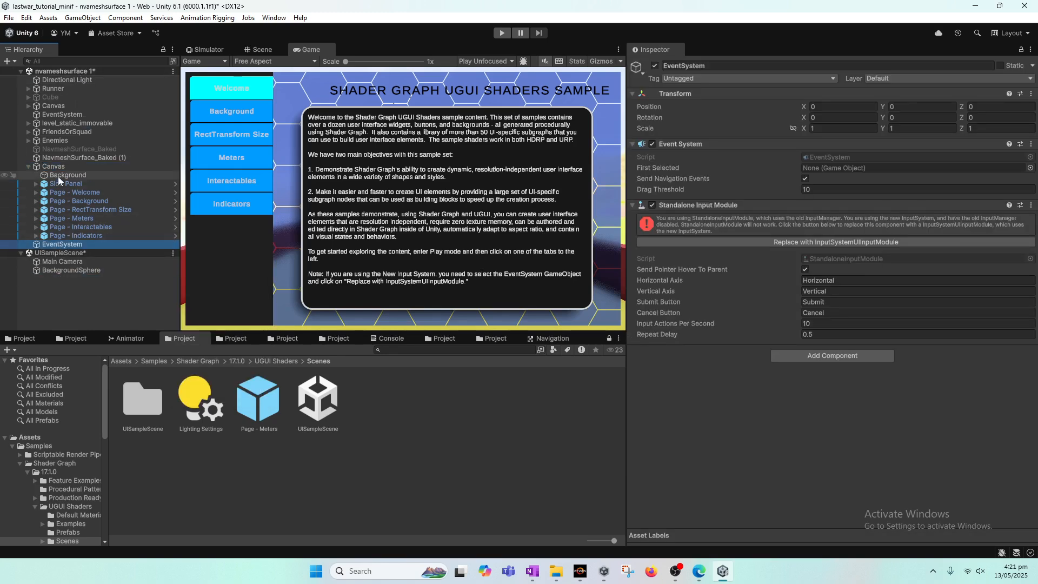
# Remove the UISampleScene from the Hierarchy
pyautogui.click(172, 254)
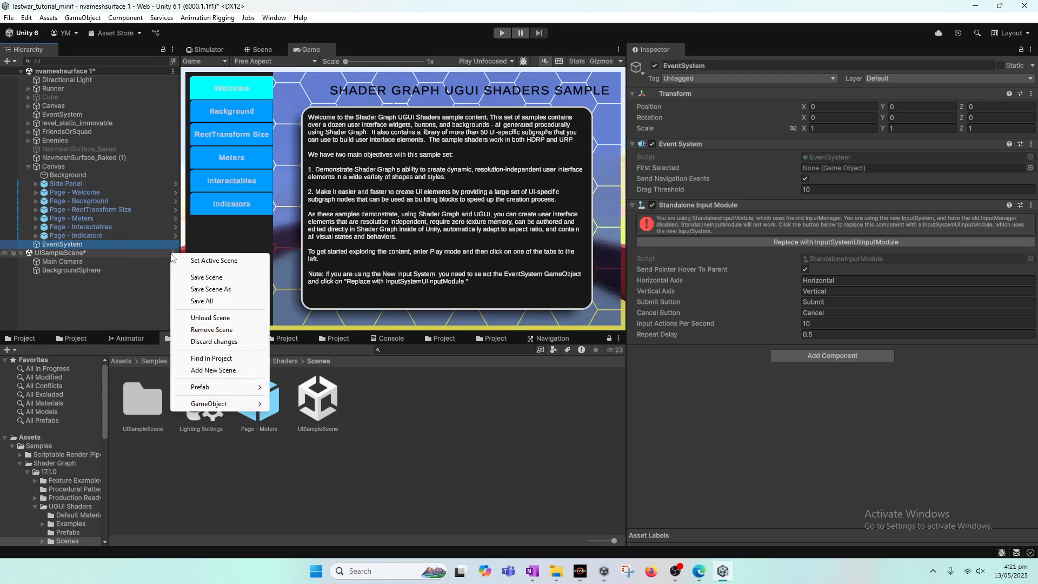
pyautogui.click(218, 330)
pyautogui.click(550, 307)
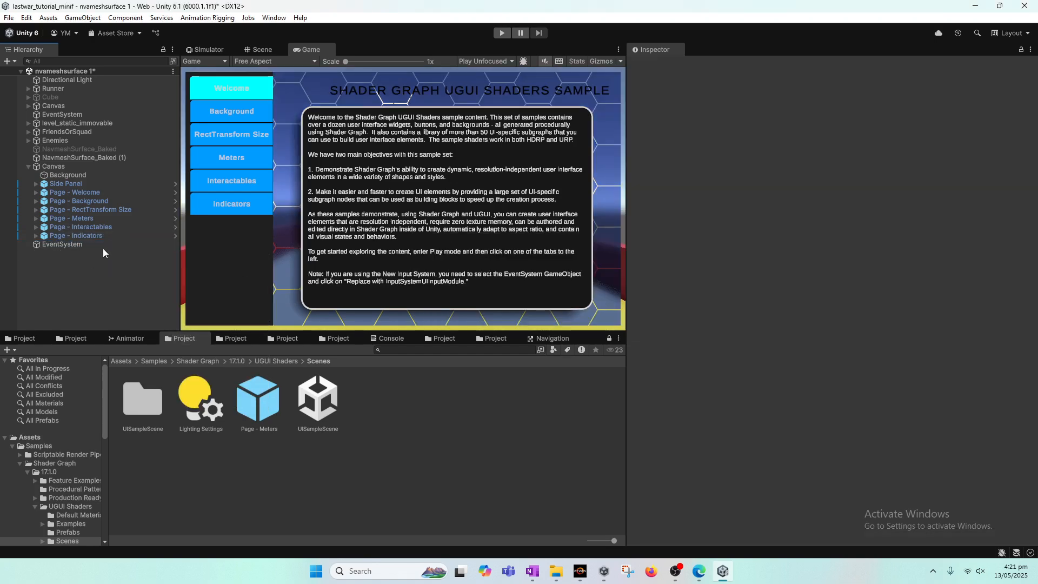
# Enter Play mode and switch between the sample's Background, RectTransform Size, Meters, Interactables and Indicators pages
pyautogui.click(501, 33)
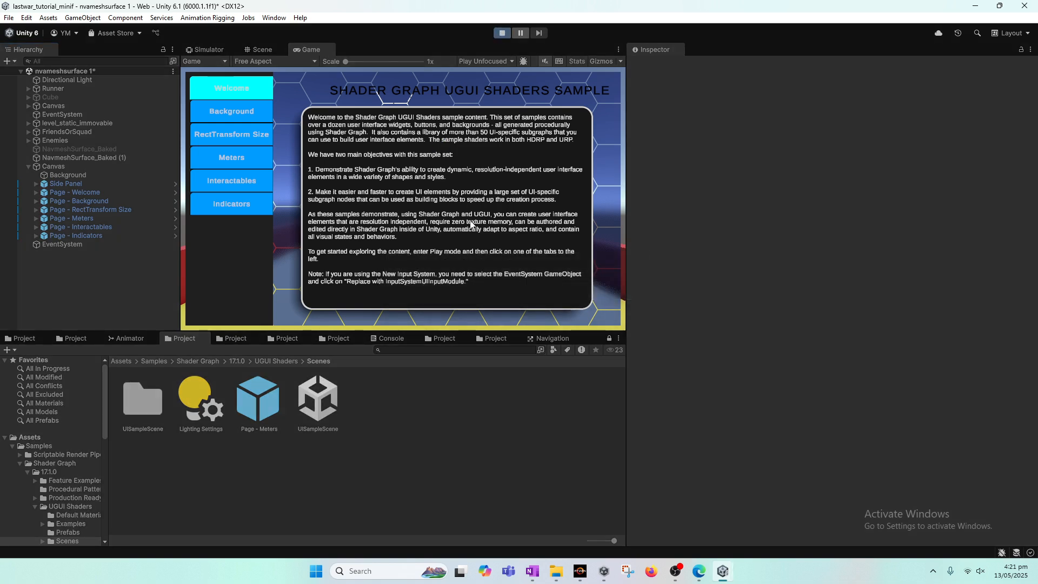
pyautogui.click(241, 114)
pyautogui.click(235, 138)
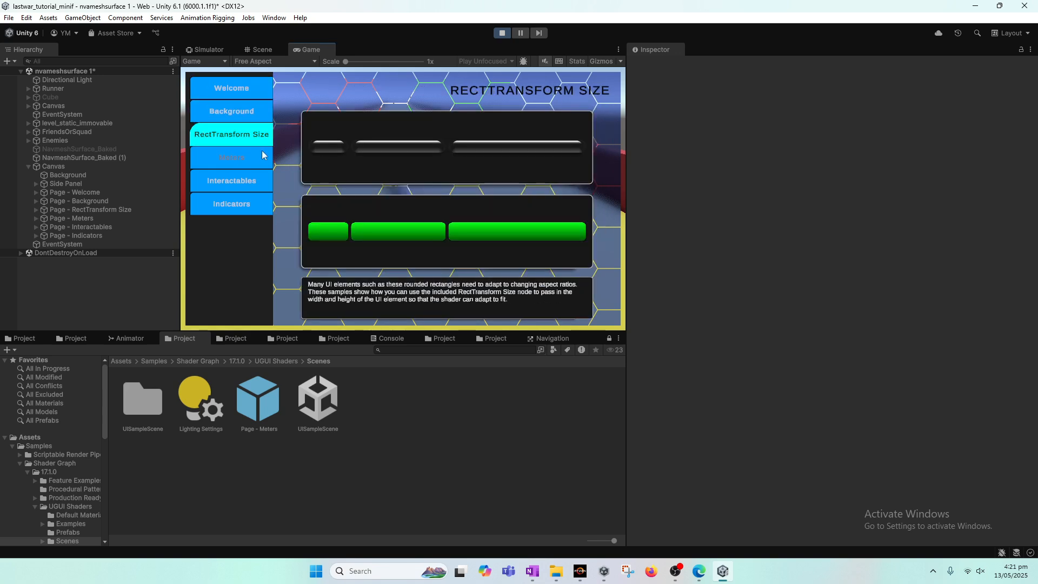
pyautogui.click(235, 157)
pyautogui.click(246, 188)
pyautogui.click(238, 159)
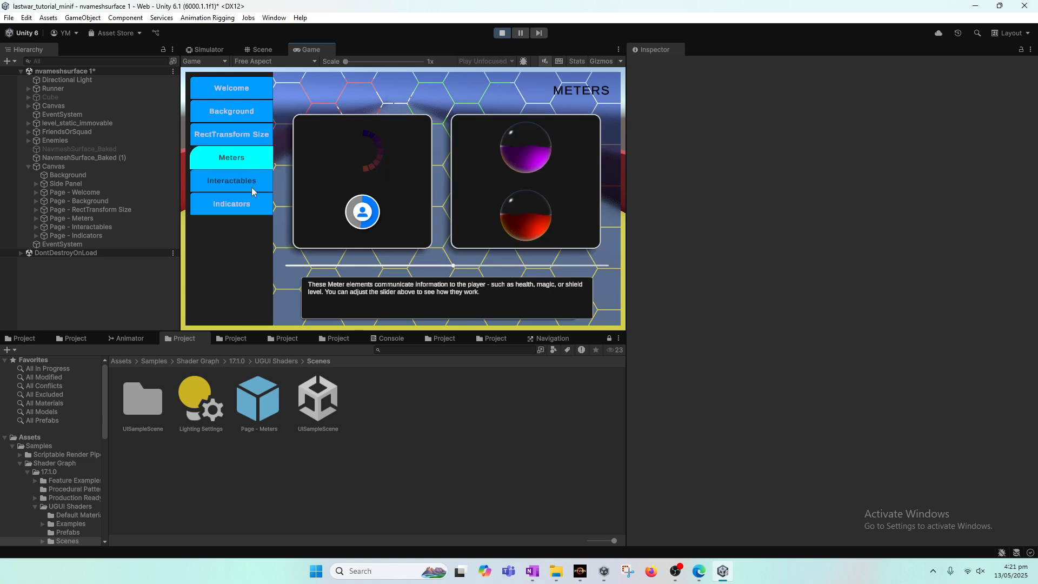
pyautogui.click(246, 184)
pyautogui.click(235, 204)
pyautogui.click(241, 183)
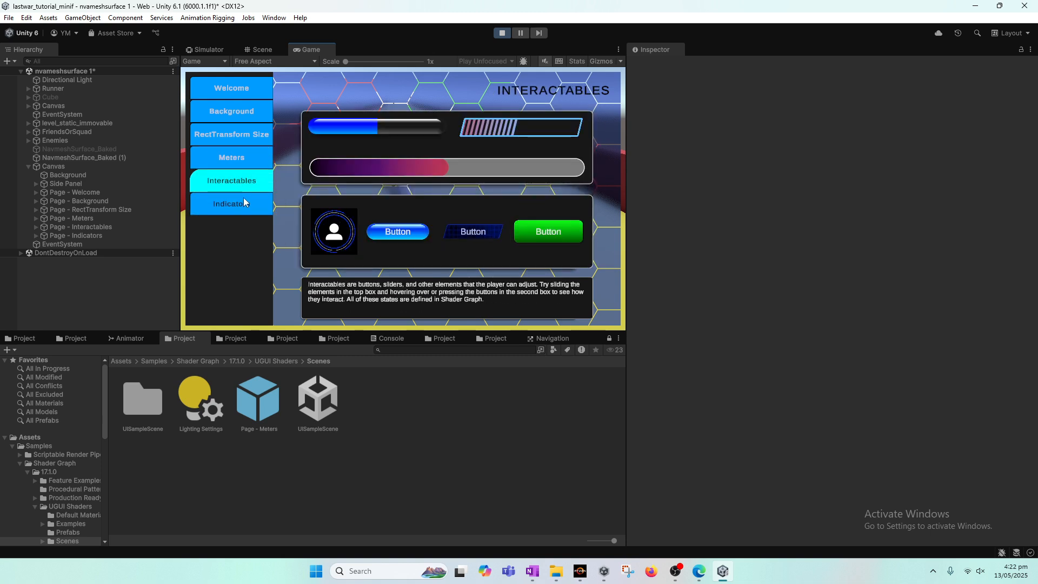
pyautogui.click(523, 231)
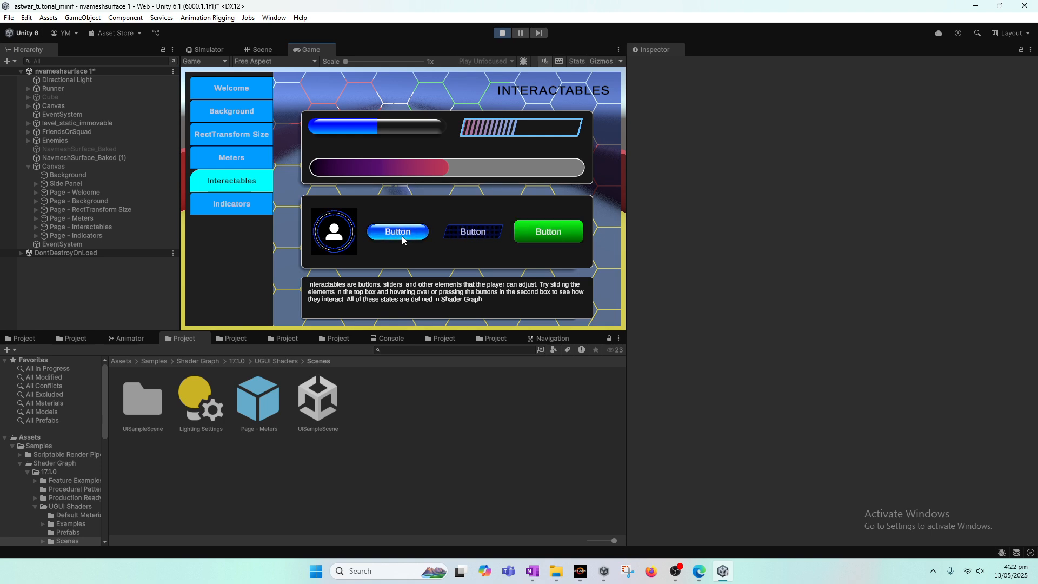
# Pause Play mode, expand the Meters page and inspect the sample Canvas in the Scene view
pyautogui.click(520, 32)
pyautogui.click(35, 218)
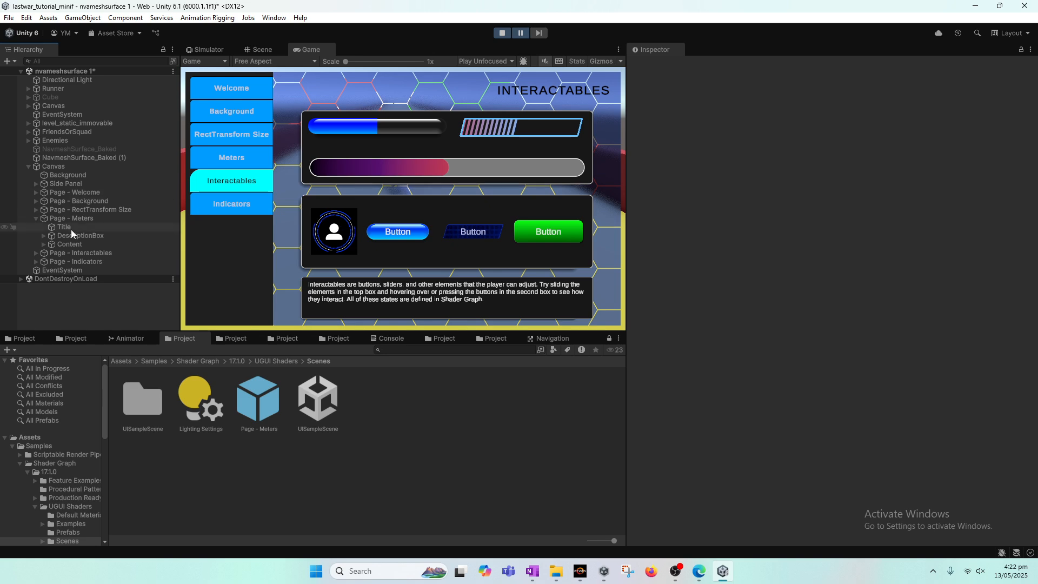
pyautogui.click(262, 50)
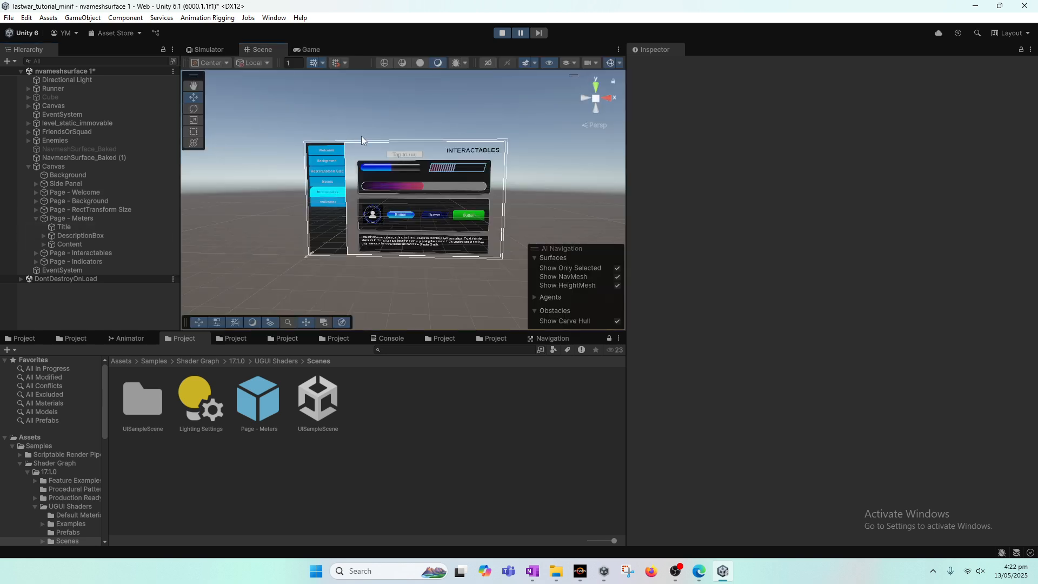
pyautogui.scroll(1, 458, 234)
pyautogui.click(455, 220)
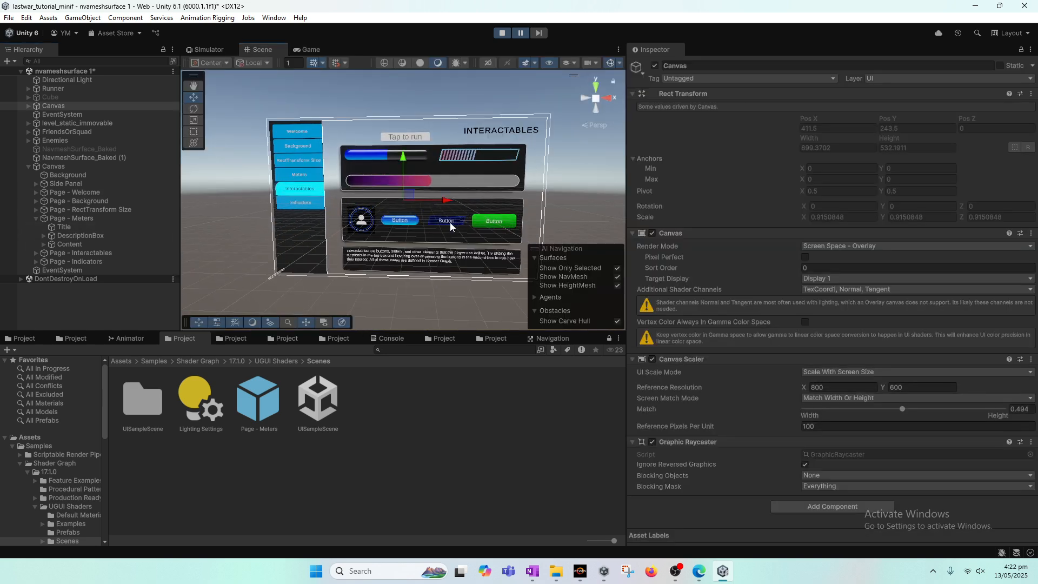
pyautogui.scroll(3, 450, 222)
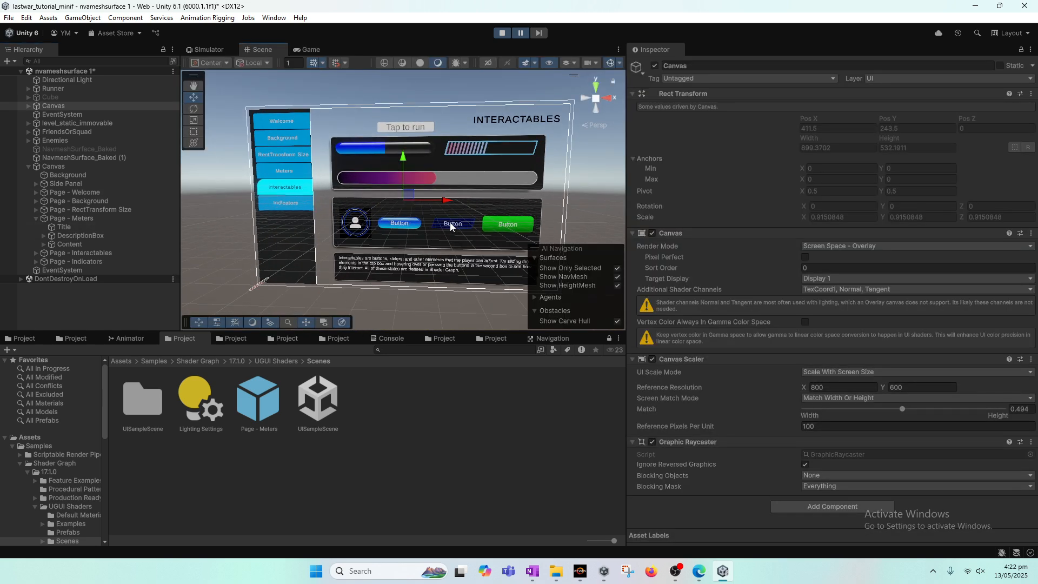
# Locate the ButtonAqua object within the Interactables page hierarchy of the sample Canvas
pyautogui.click(406, 229)
pyautogui.click(406, 228)
pyautogui.click(406, 228)
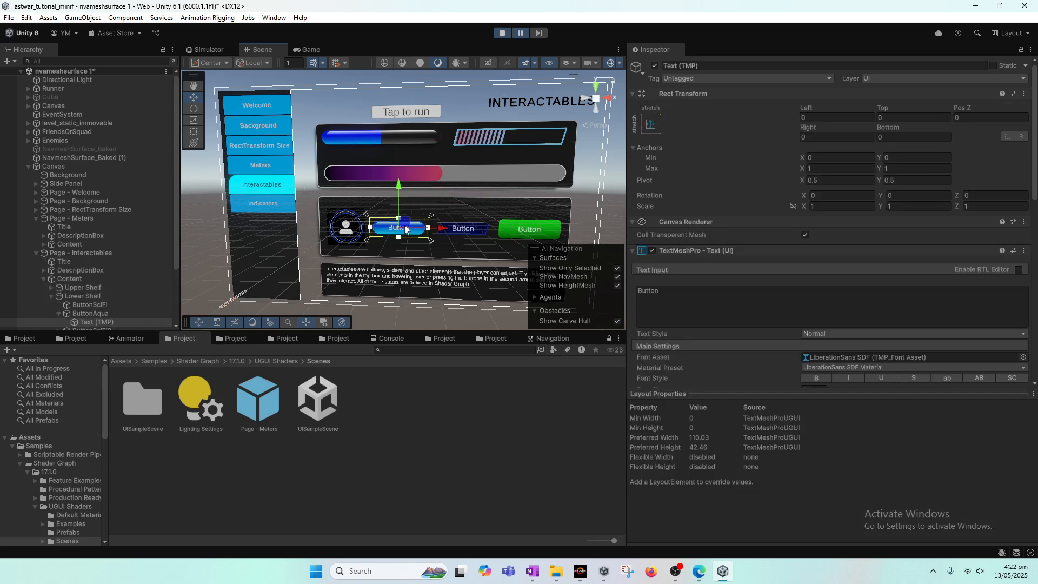
pyautogui.moveTo(179, 249)
pyautogui.mouseDown()
pyautogui.moveTo(180, 278)
pyautogui.moveTo(178, 264)
pyautogui.mouseUp()
pyautogui.scroll(-3, 141, 257)
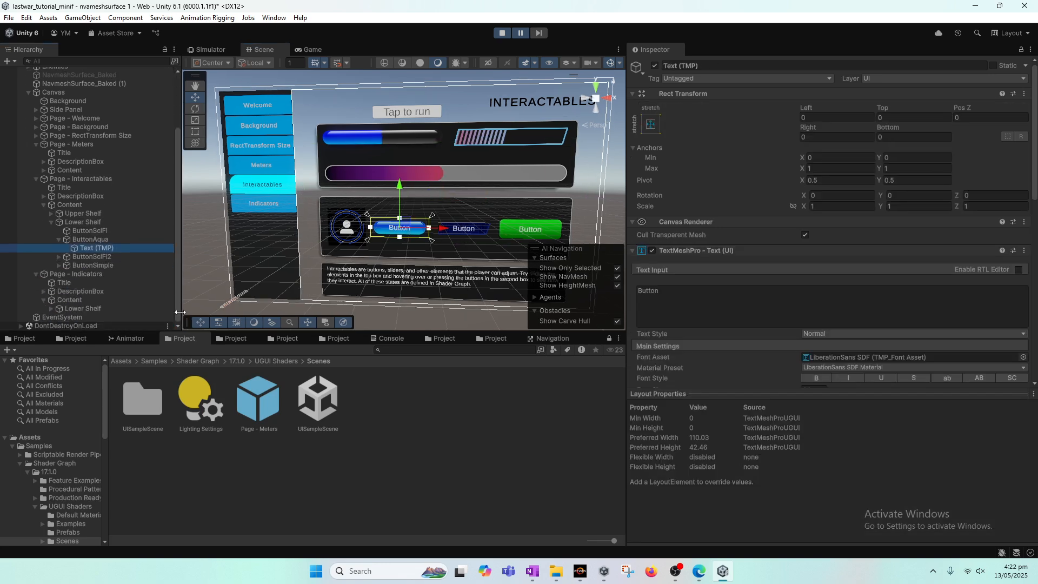
pyautogui.click(97, 240)
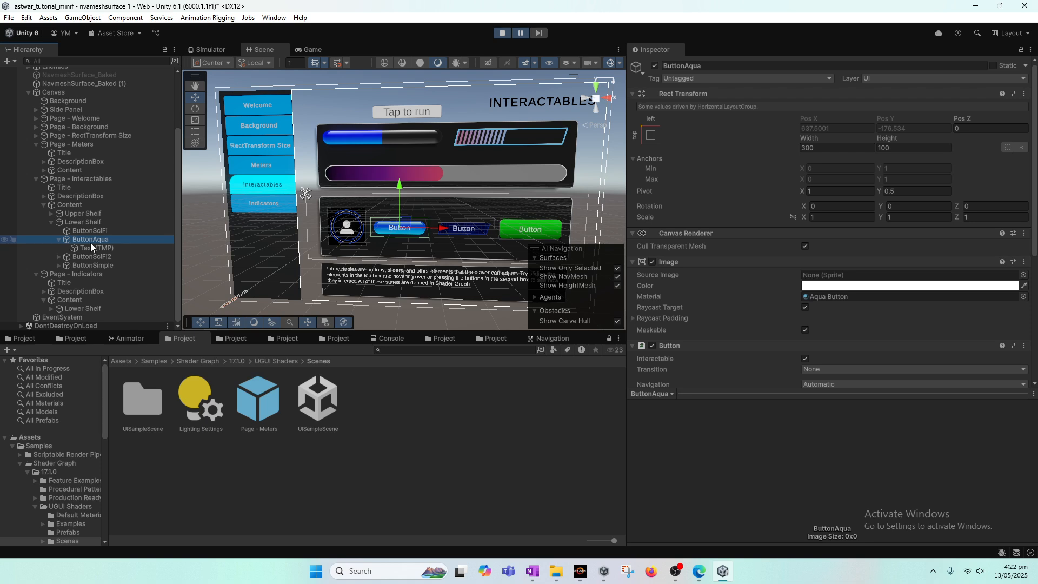
pyautogui.scroll(3, 89, 242)
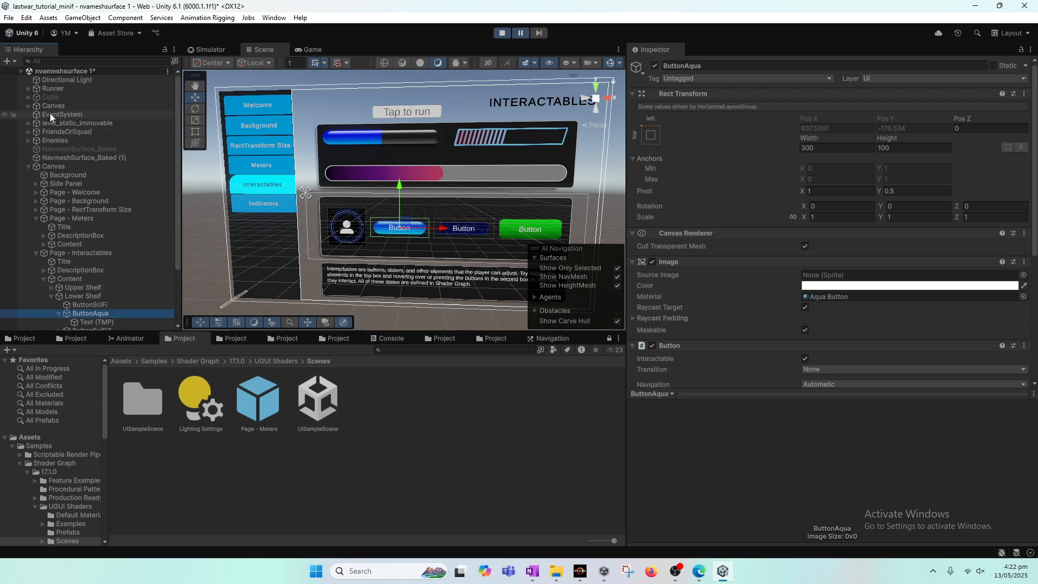
pyautogui.moveTo(50, 112); pyautogui.dragTo(70, 107)
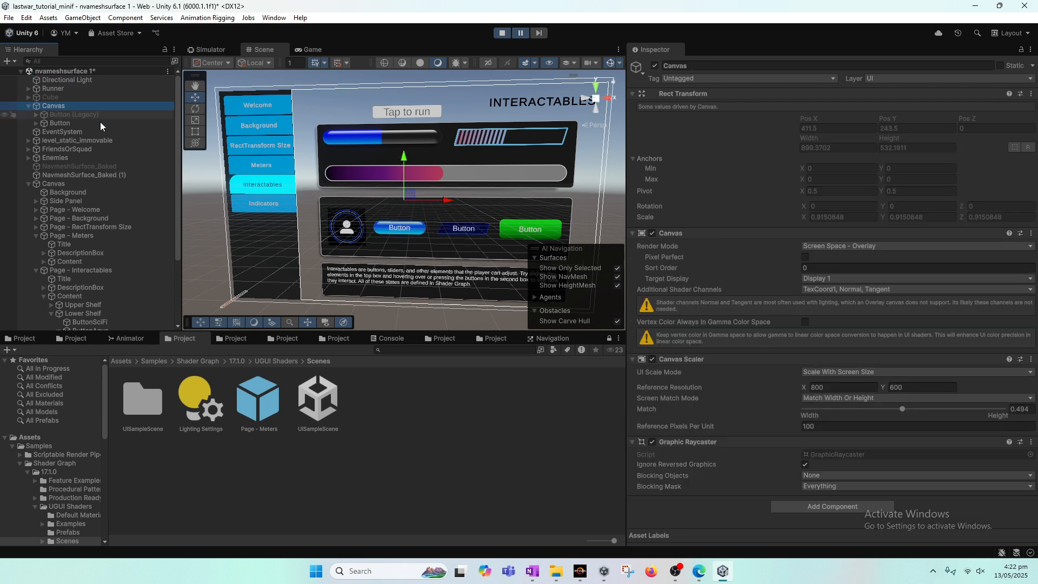
pyautogui.moveTo(177, 156); pyautogui.dragTo(198, 272)
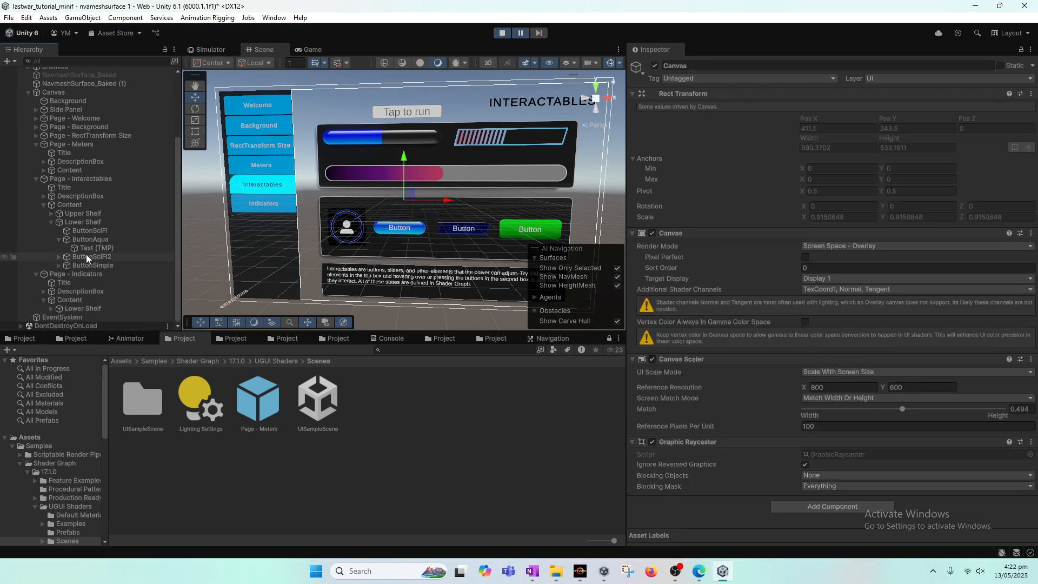
pyautogui.click(100, 240)
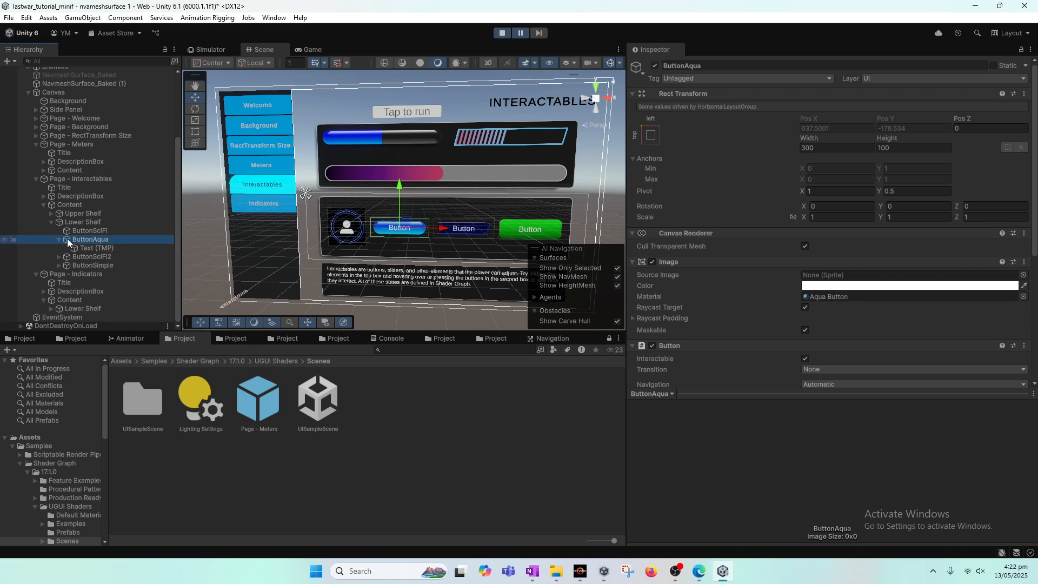
# Exit Play mode, duplicate ButtonAqua and move the copy under the scene's original Canvas
pyautogui.click(503, 34)
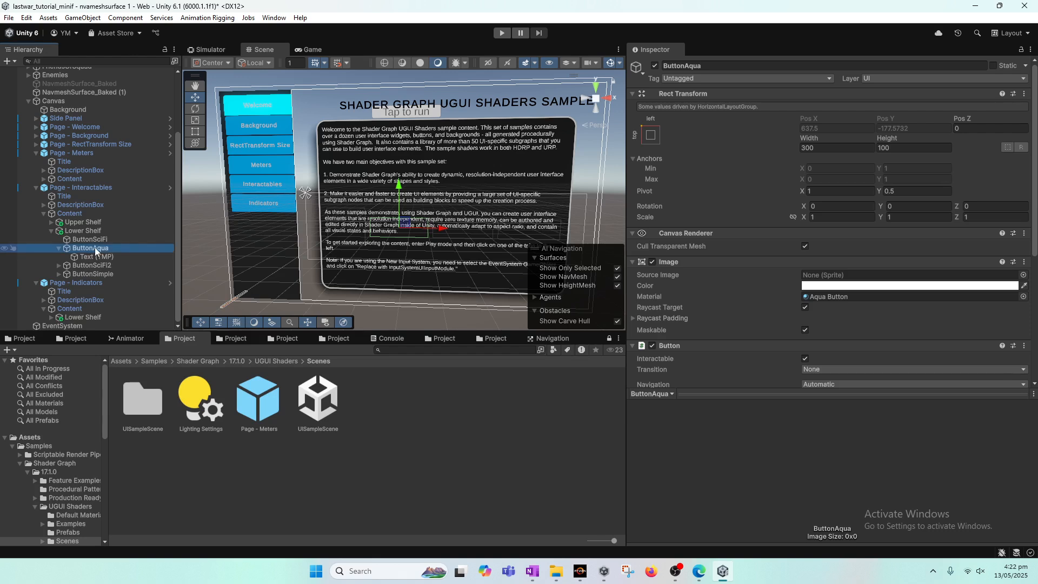
pyautogui.scroll(3, 113, 227)
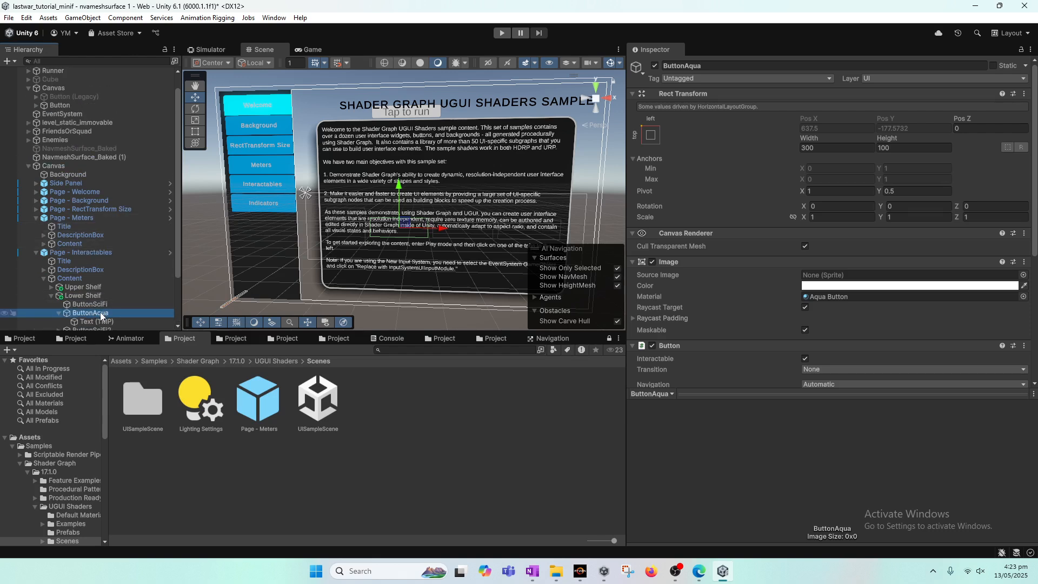
pyautogui.hotkey('ctrl', 'd')
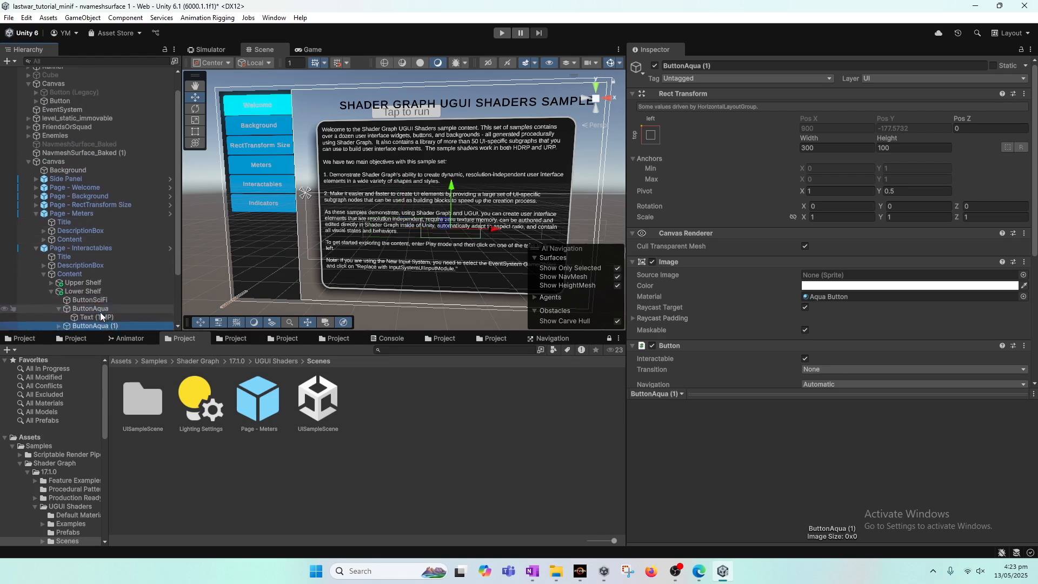
pyautogui.moveTo(99, 324); pyautogui.dragTo(66, 83)
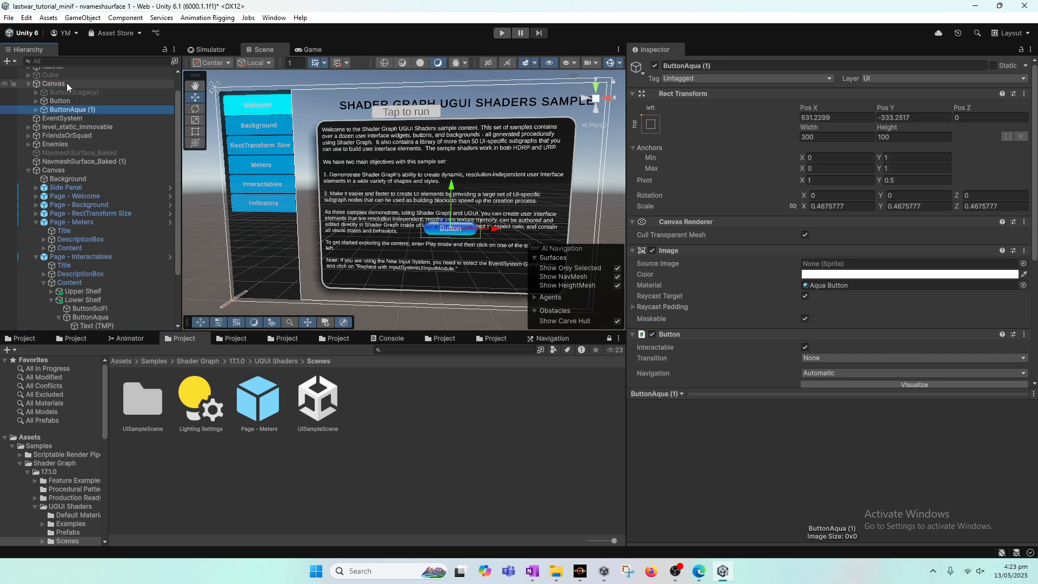
# Deactivate the sample Canvas object
pyautogui.click(107, 172)
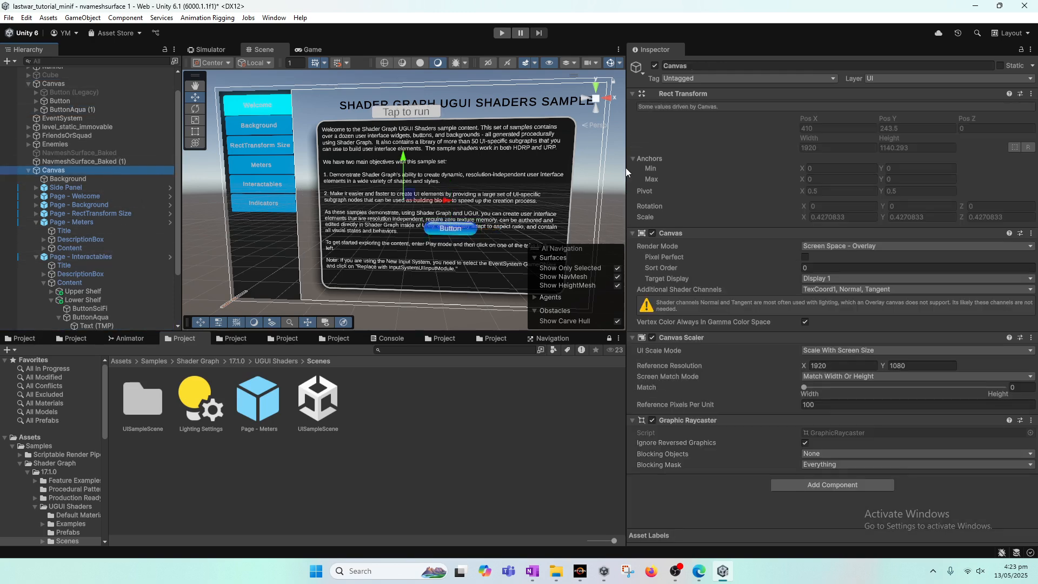
pyautogui.click(654, 66)
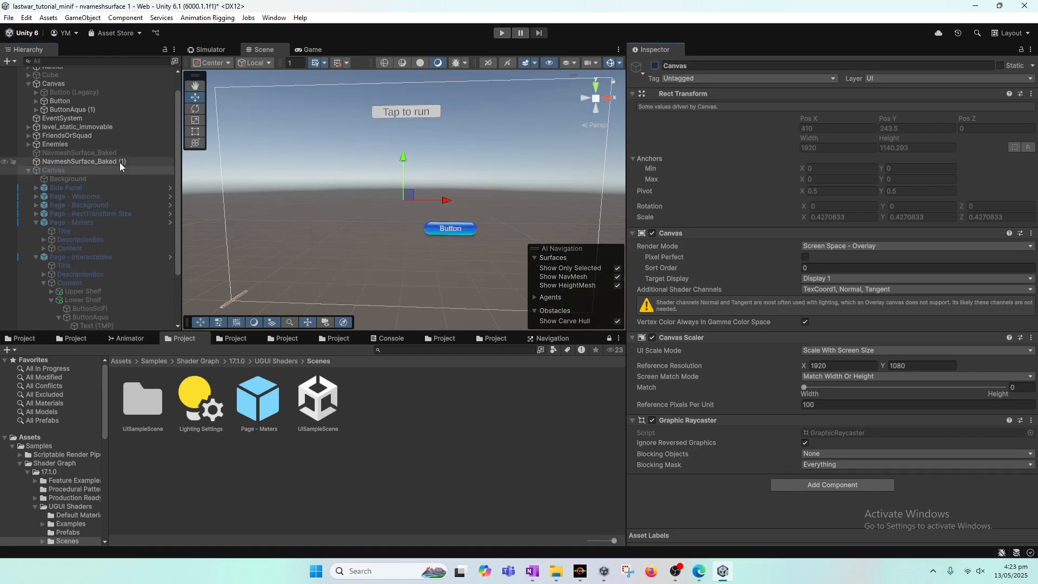
pyautogui.scroll(2, 121, 163)
# Compare the original Button's On Click event with ButtonAqua (1) and add an On Click entry to ButtonAqua (1)
pyautogui.click(70, 132)
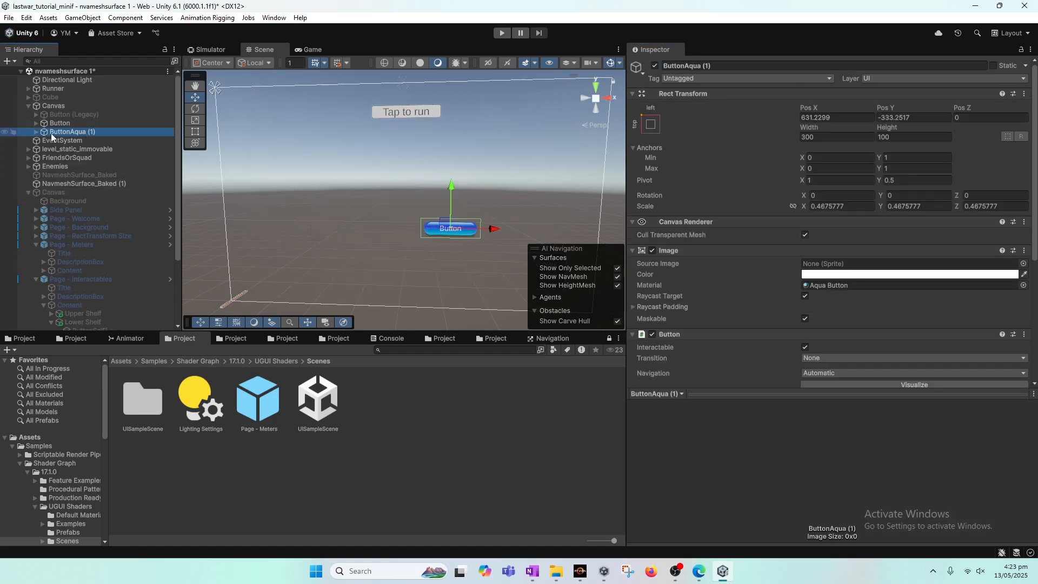
pyautogui.click(36, 123)
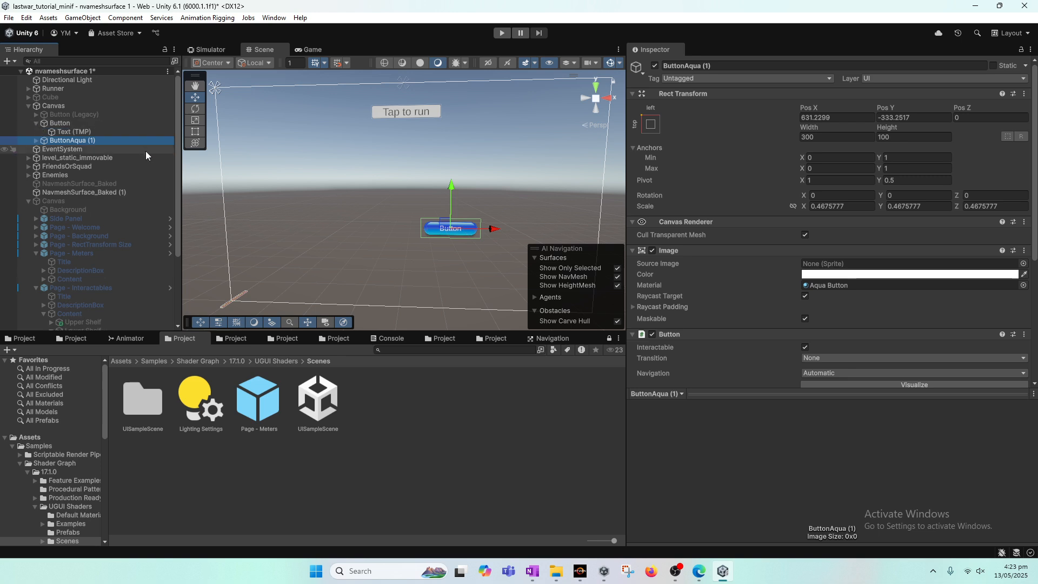
pyautogui.scroll(-4, 831, 316)
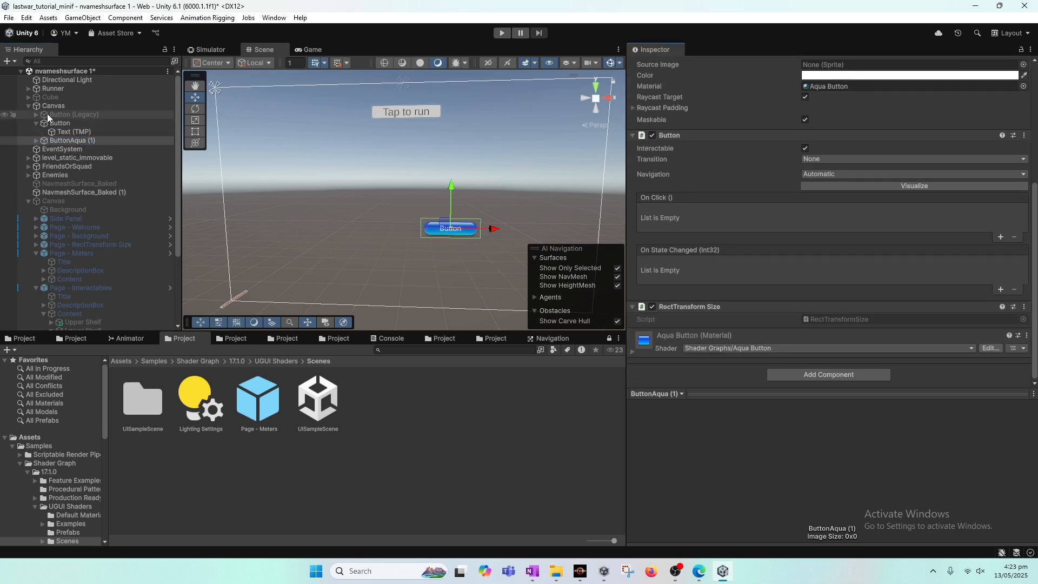
pyautogui.click(59, 123)
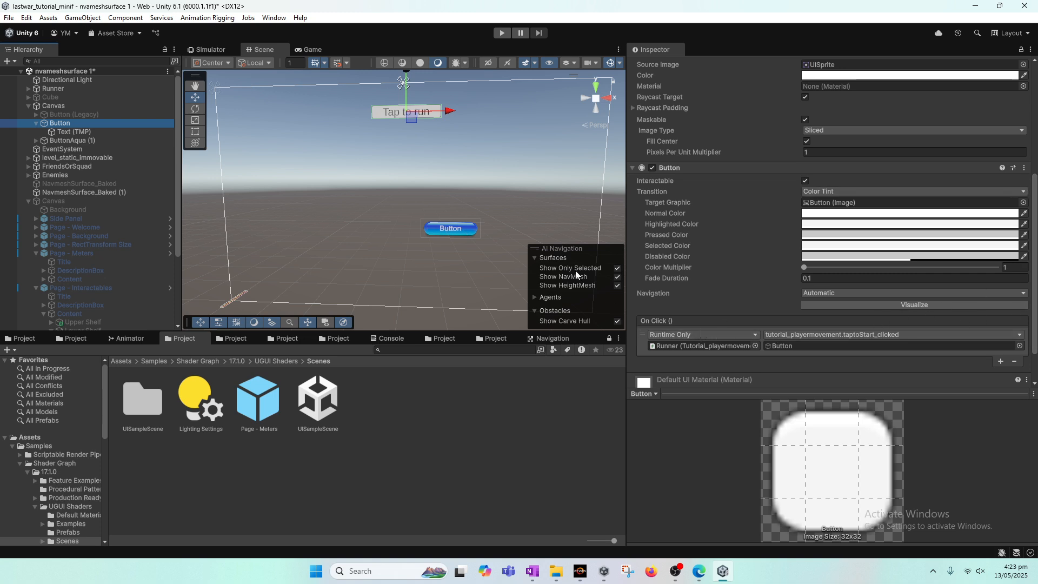
pyautogui.click(63, 141)
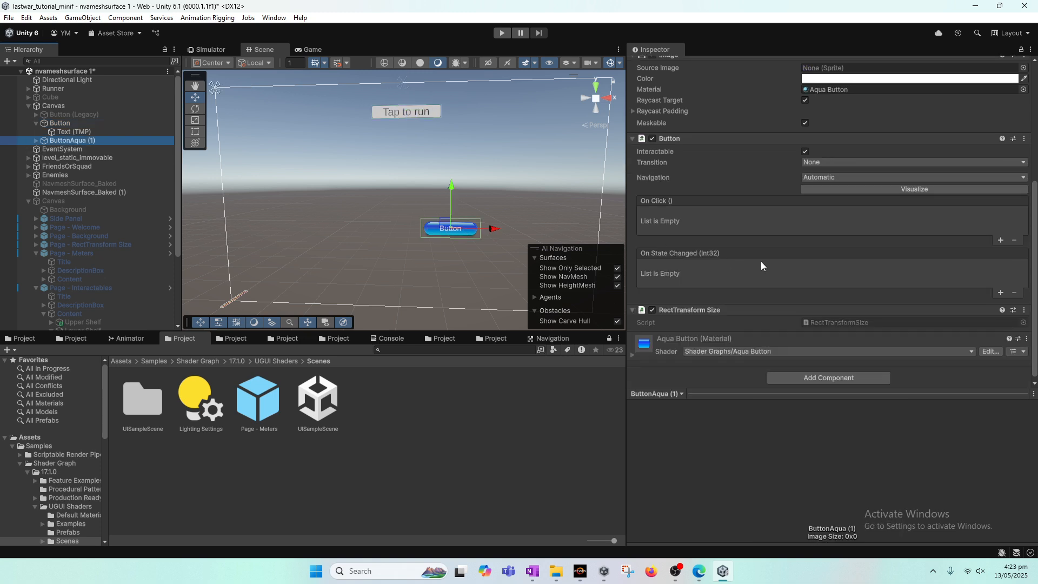
pyautogui.scroll(1, 719, 239)
pyautogui.click(1000, 269)
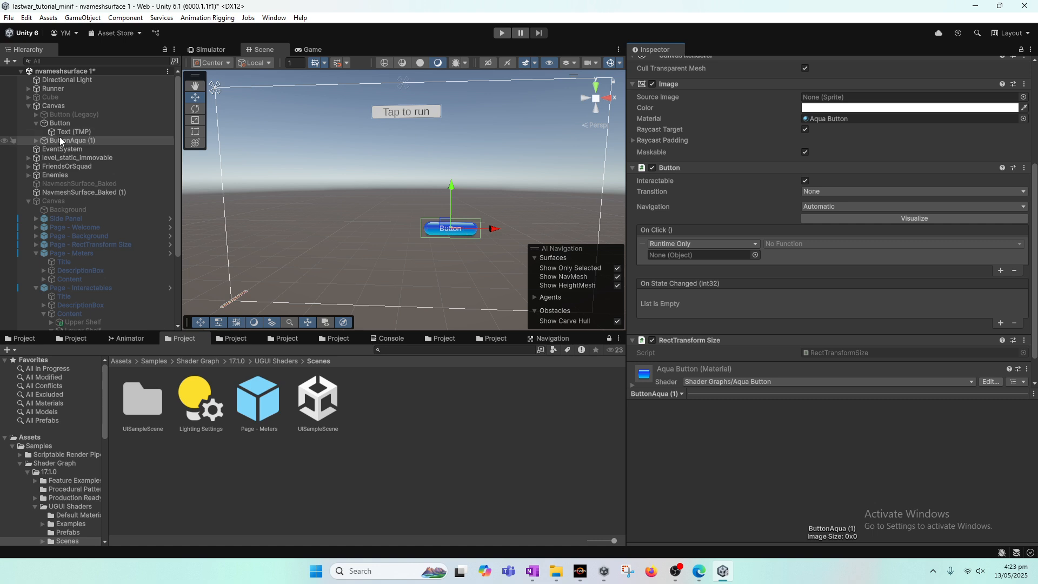
# Examine the Tap to run text and the Button's On Click Runner reference
pyautogui.click(76, 132)
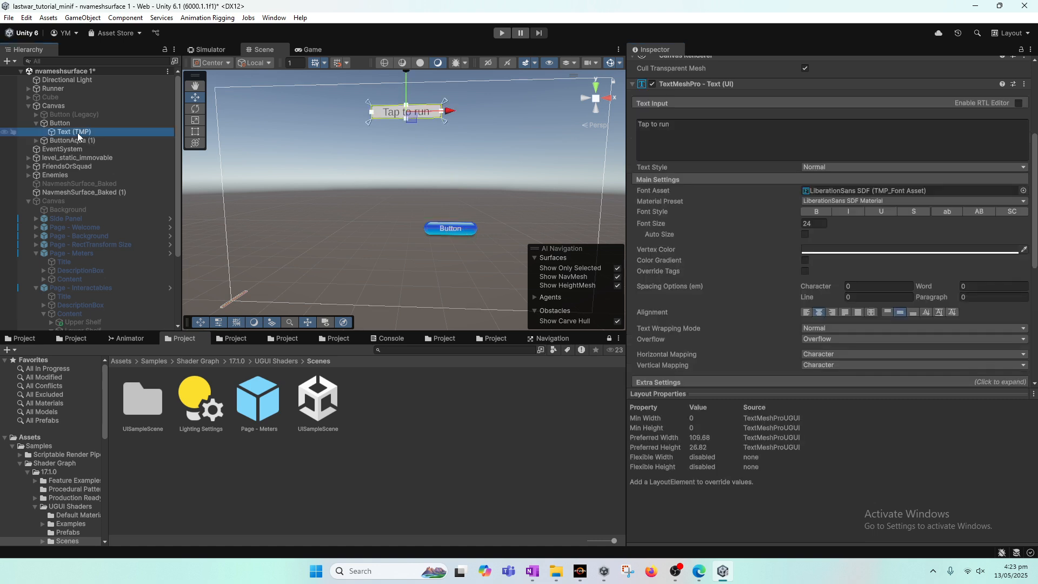
pyautogui.click(667, 124)
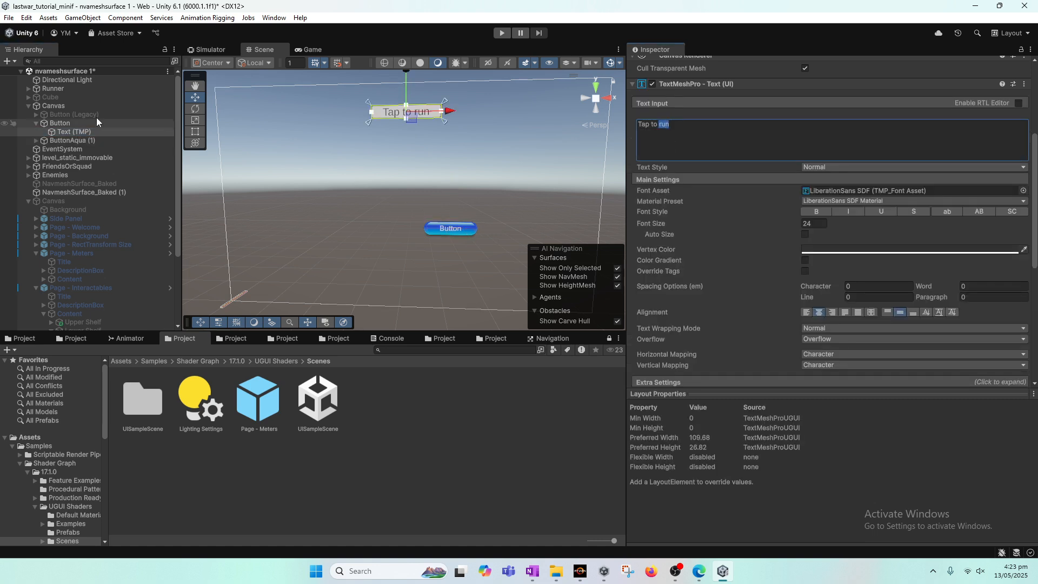
pyautogui.click(60, 123)
pyautogui.scroll(-1, 864, 300)
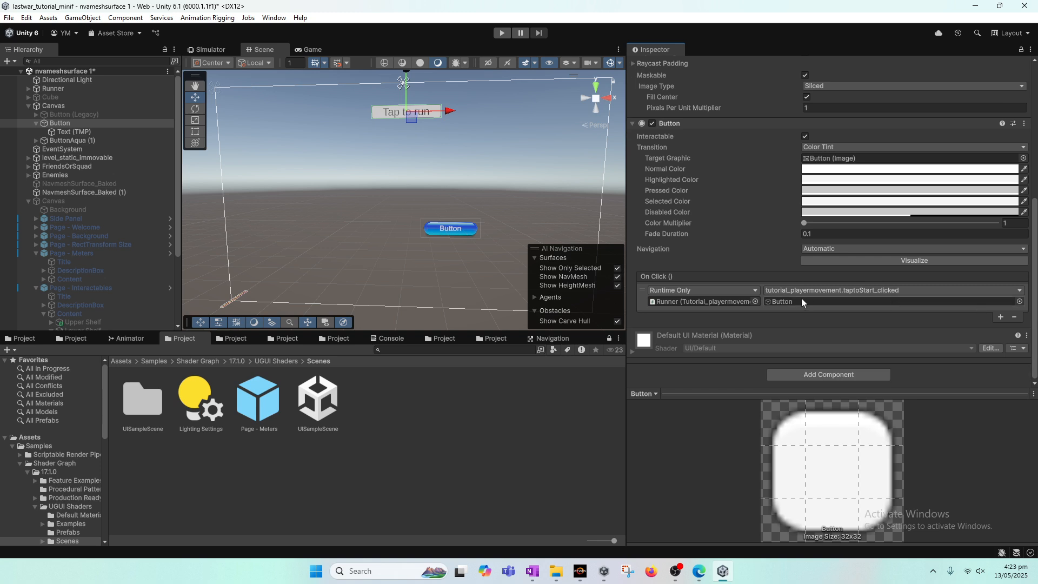
pyautogui.click(706, 301)
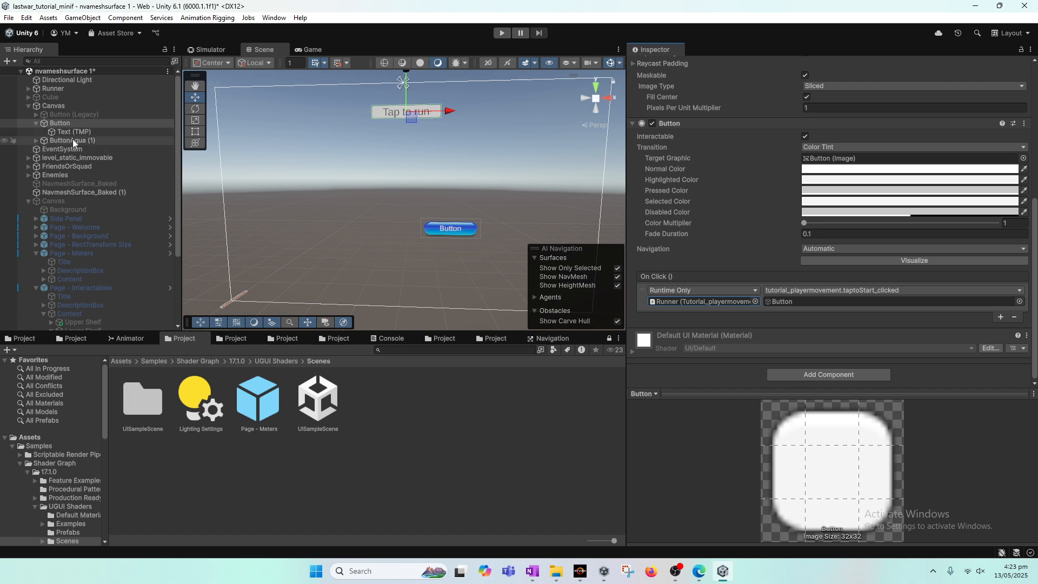
# Widen the Inspector and lock it on the original Button
pyautogui.moveTo(651, 54); pyautogui.dragTo(675, 200)
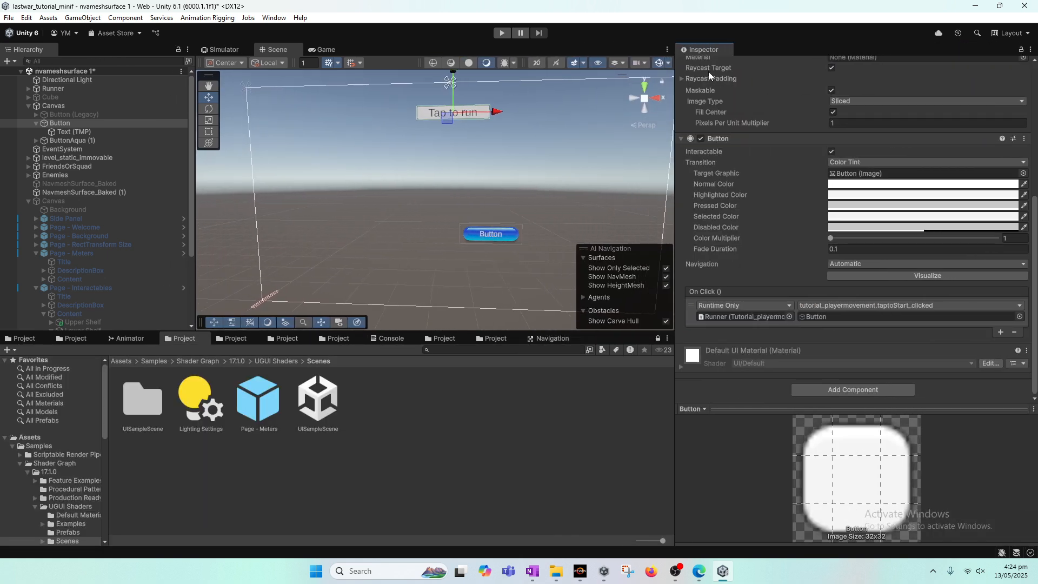
pyautogui.scroll(5, 708, 72)
pyautogui.rightClick(714, 49)
pyautogui.click(754, 52)
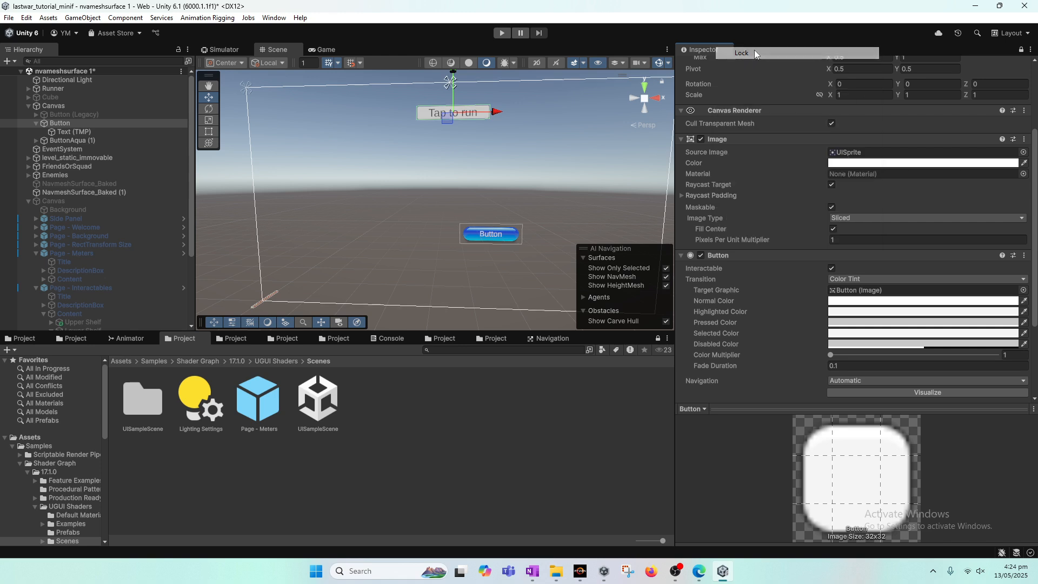
# Add a second Inspector tab and dock it in the lower panel
pyautogui.click(1031, 49)
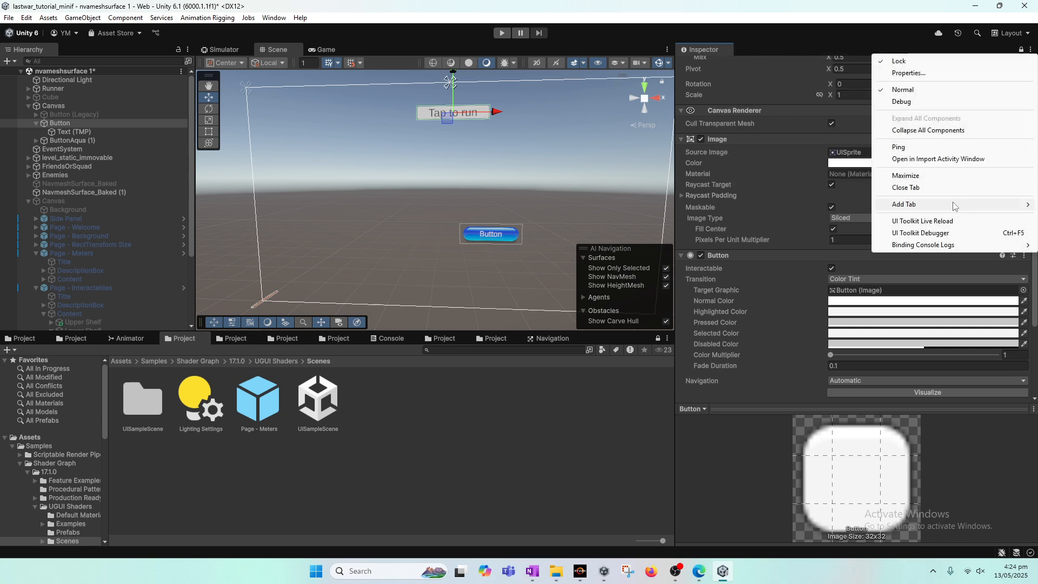
pyautogui.moveTo(908, 204)
pyautogui.click(838, 228)
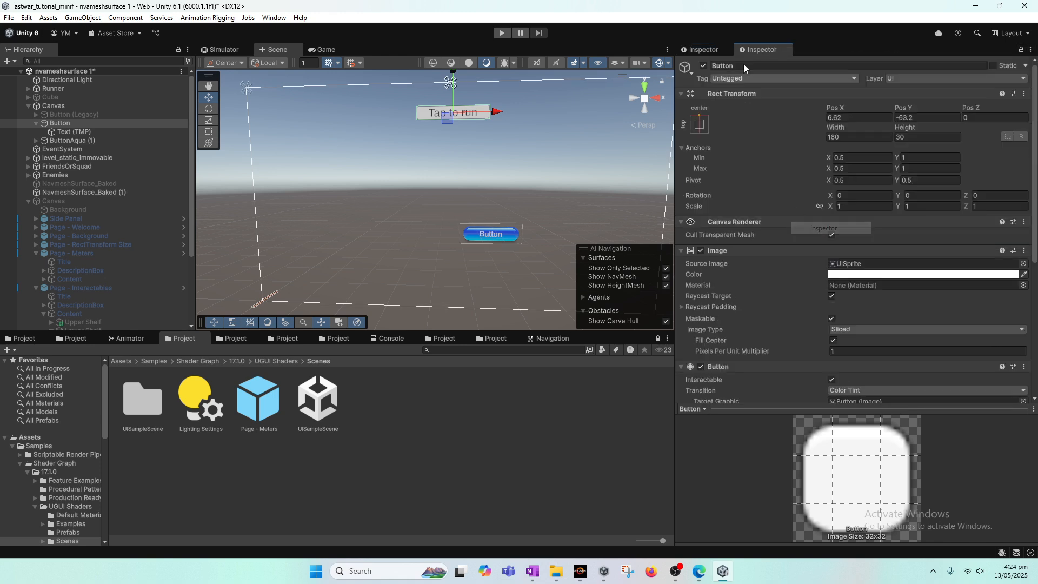
pyautogui.moveTo(705, 53); pyautogui.dragTo(485, 328)
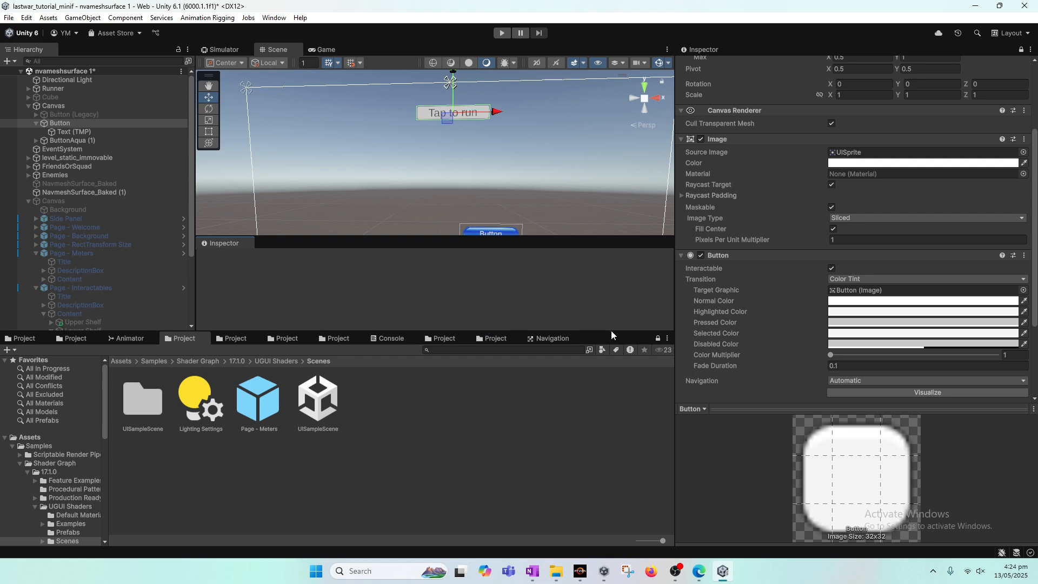
pyautogui.moveTo(611, 332); pyautogui.dragTo(605, 342)
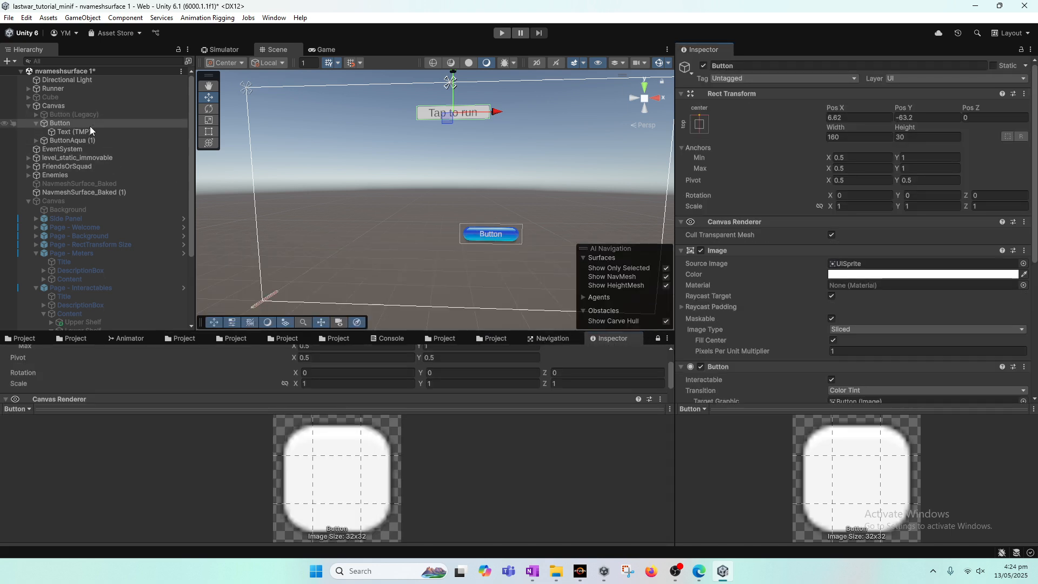
pyautogui.scroll(-5, 1030, 177)
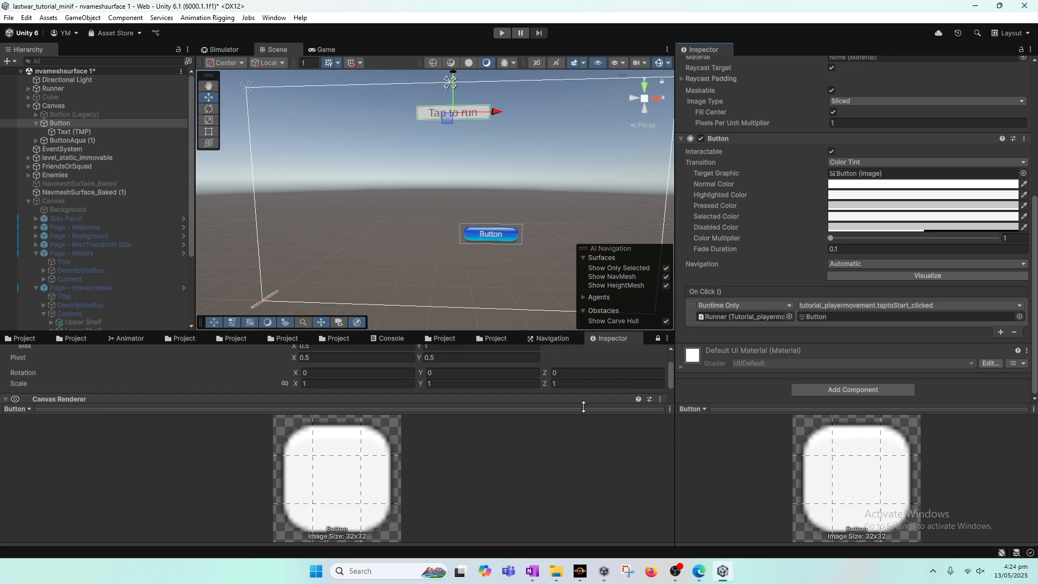
# Assign the Runner object as the On Click target of ButtonAqua (1)
pyautogui.moveTo(600, 409); pyautogui.dragTo(609, 509)
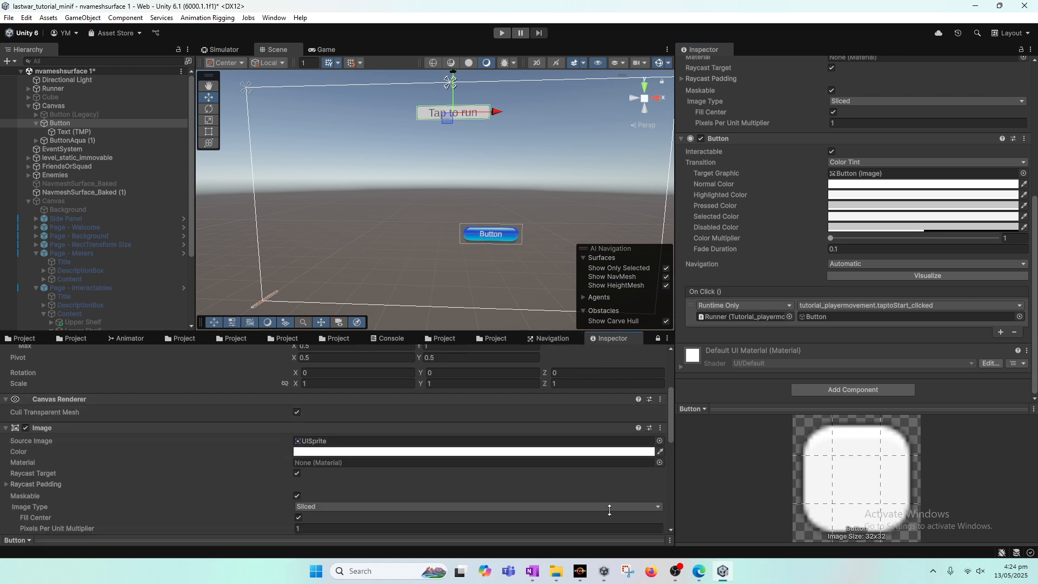
pyautogui.moveTo(670, 409); pyautogui.dragTo(668, 482)
pyautogui.click(102, 476)
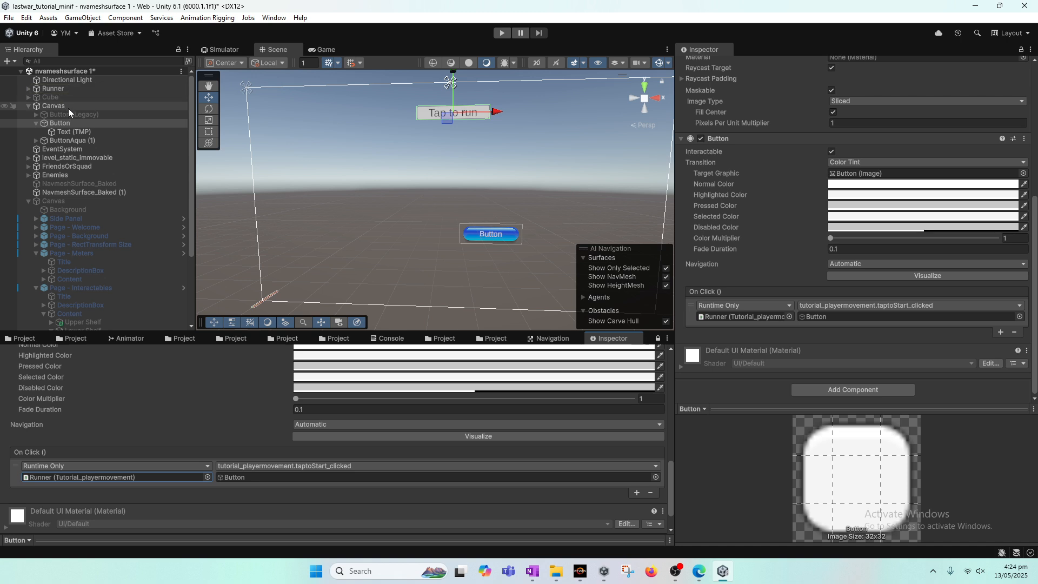
pyautogui.click(66, 140)
pyautogui.moveTo(1032, 216); pyautogui.dragTo(1033, 183)
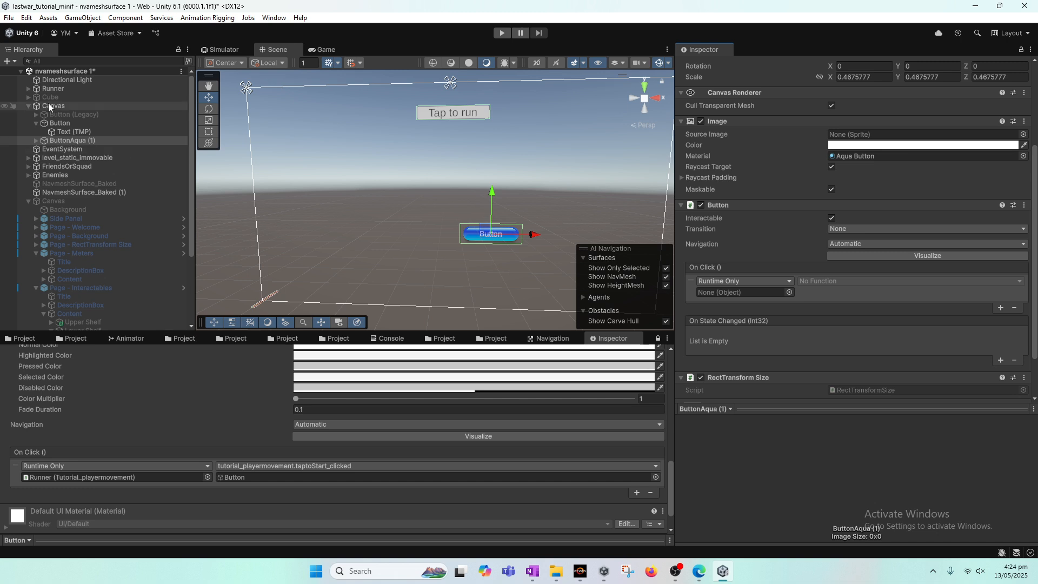
pyautogui.moveTo(51, 88); pyautogui.dragTo(744, 294)
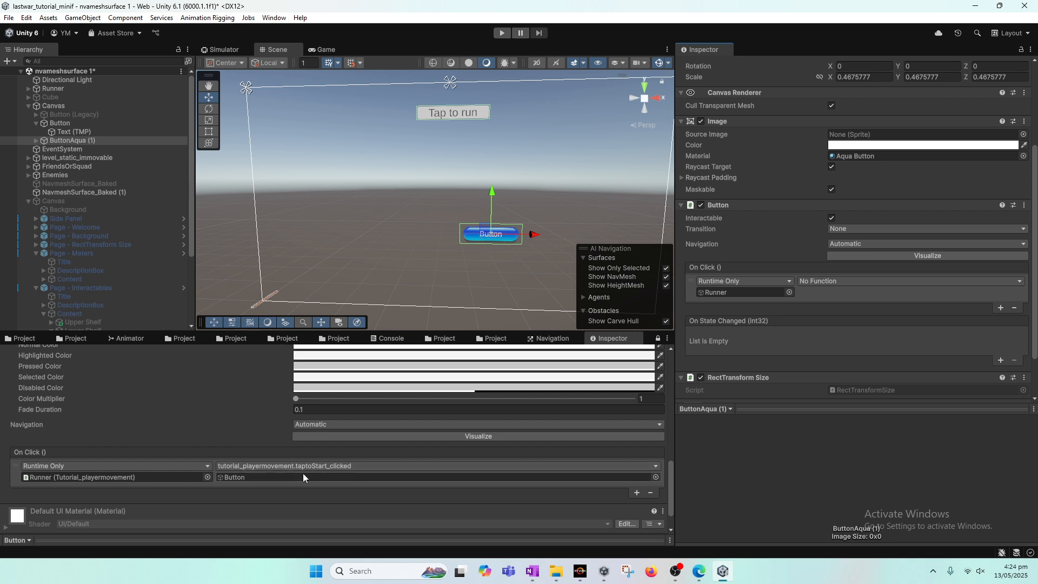
# Set ButtonAqua (1)'s On Click function to tutorial_playermovement.taptoStart_clicked, passing ButtonAqua (1) as its argument
pyautogui.click(871, 286)
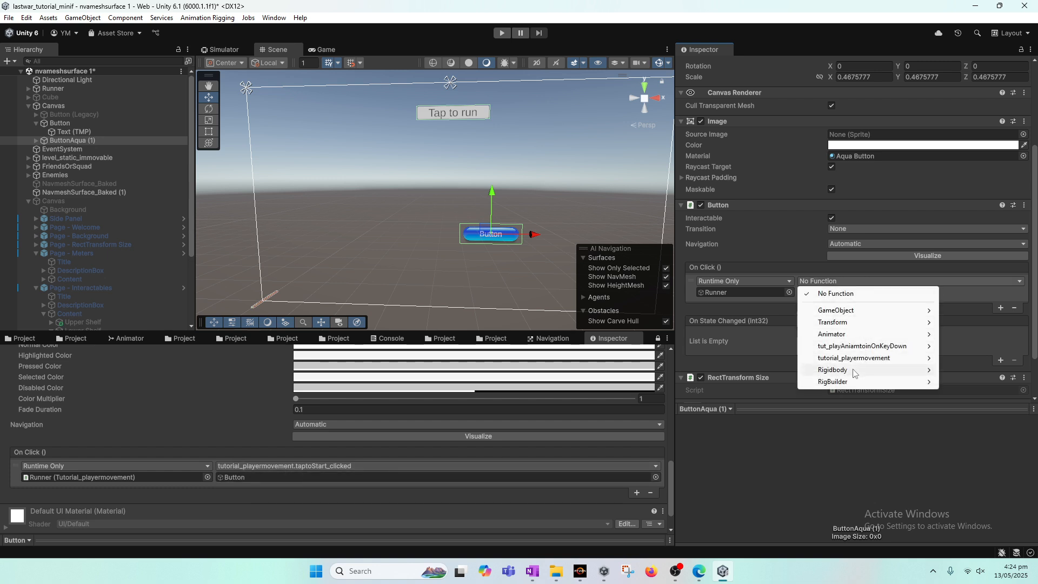
pyautogui.moveTo(851, 358)
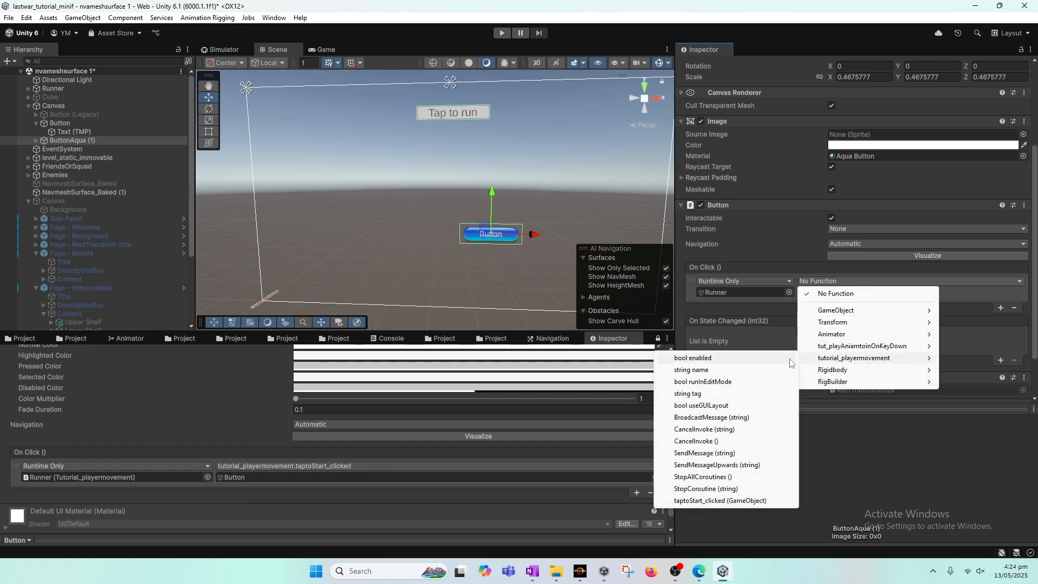
pyautogui.click(734, 501)
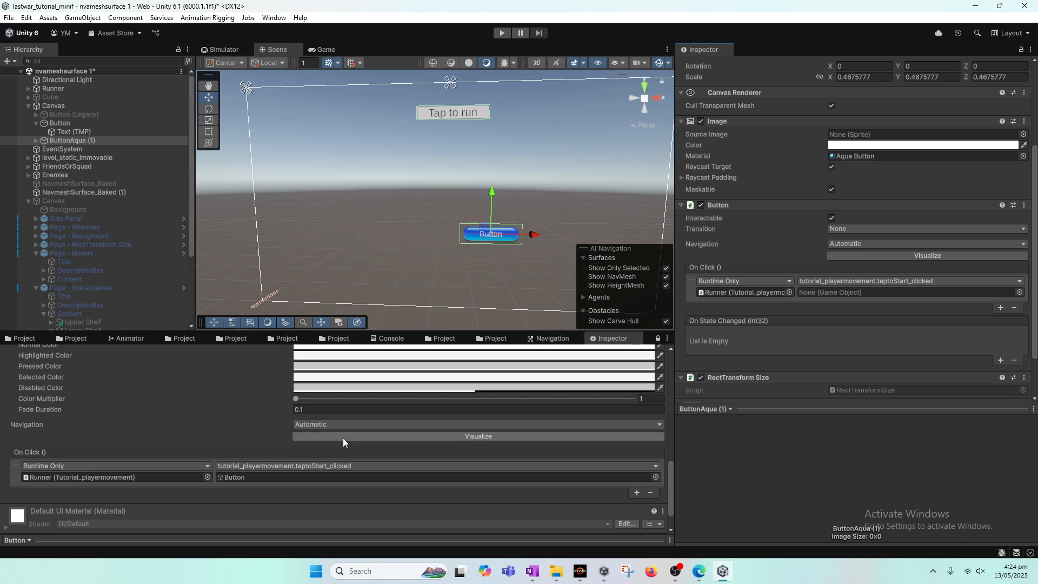
pyautogui.click(244, 476)
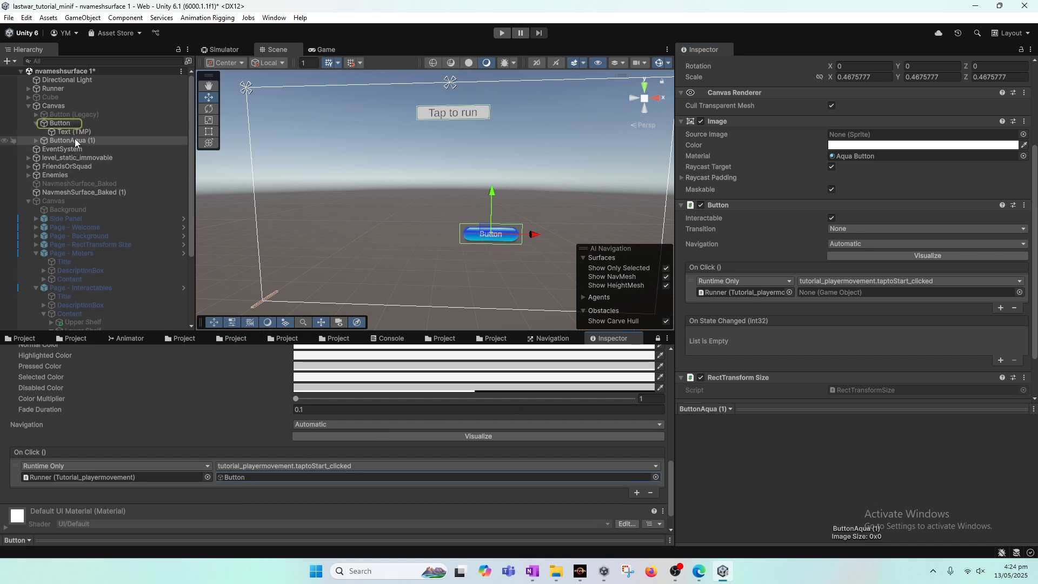
pyautogui.moveTo(69, 140); pyautogui.dragTo(847, 293)
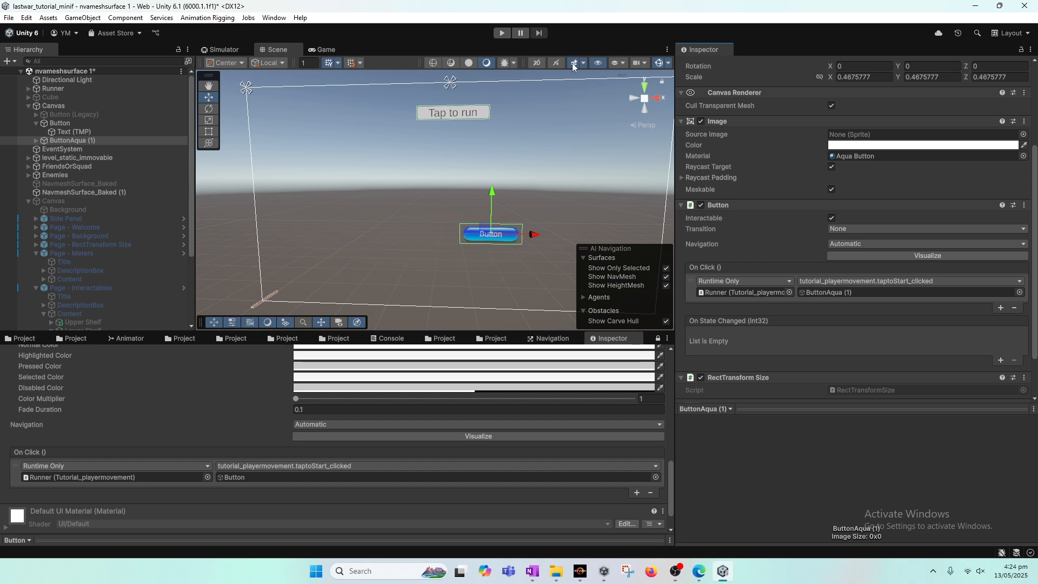
# Enter Play mode in the Game view, test the Aqua button, and stop playing
pyautogui.click(501, 34)
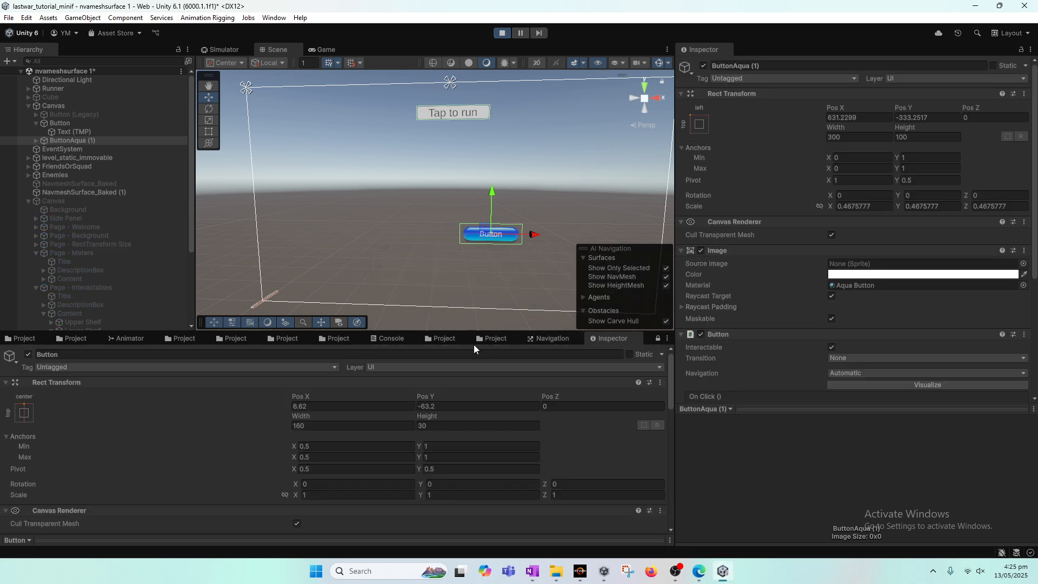
pyautogui.click(325, 49)
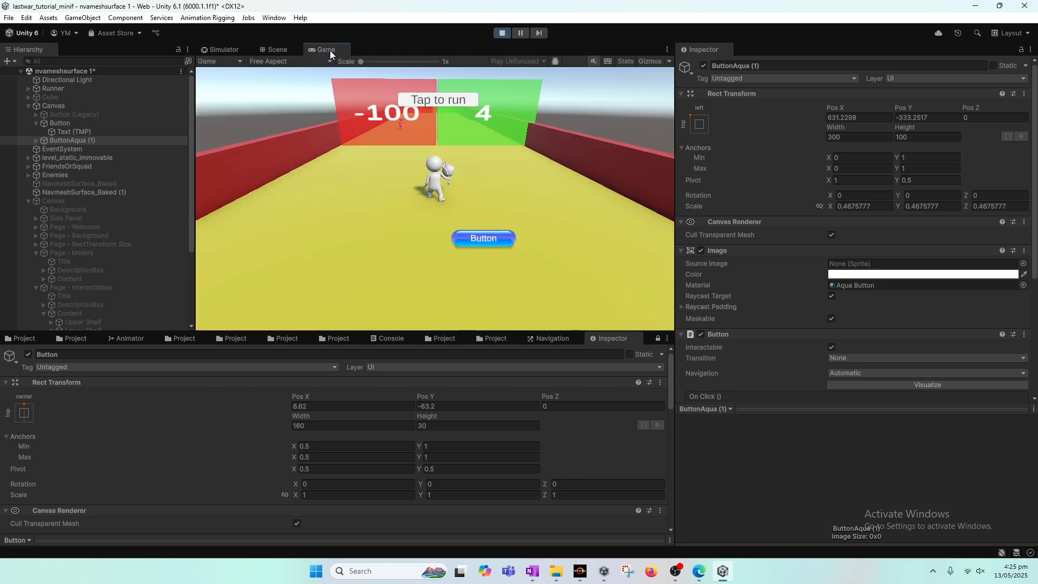
pyautogui.click(488, 238)
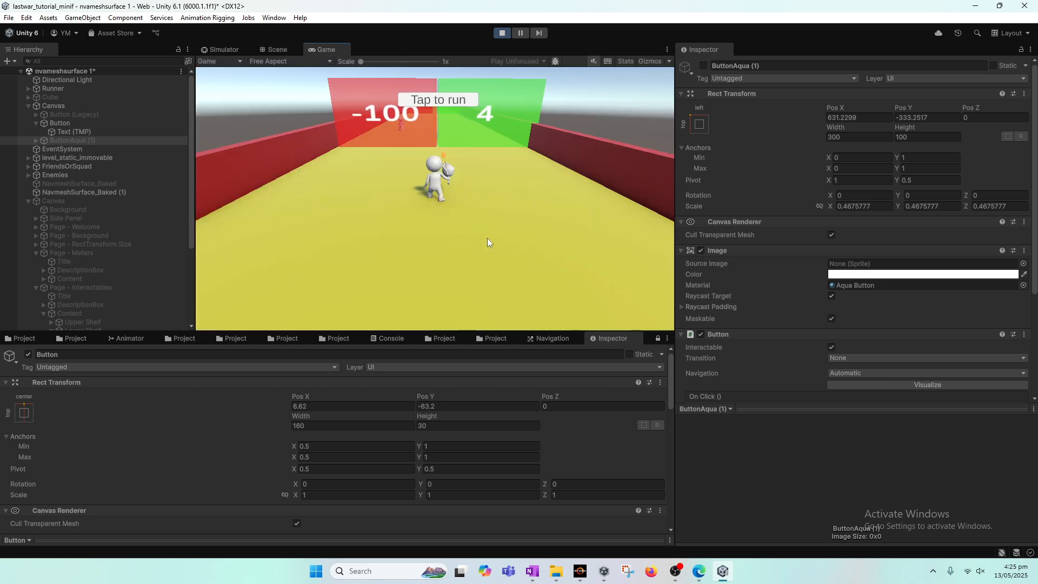
pyautogui.click(501, 33)
# Disable the original Button object under Canvas
pyautogui.click(86, 124)
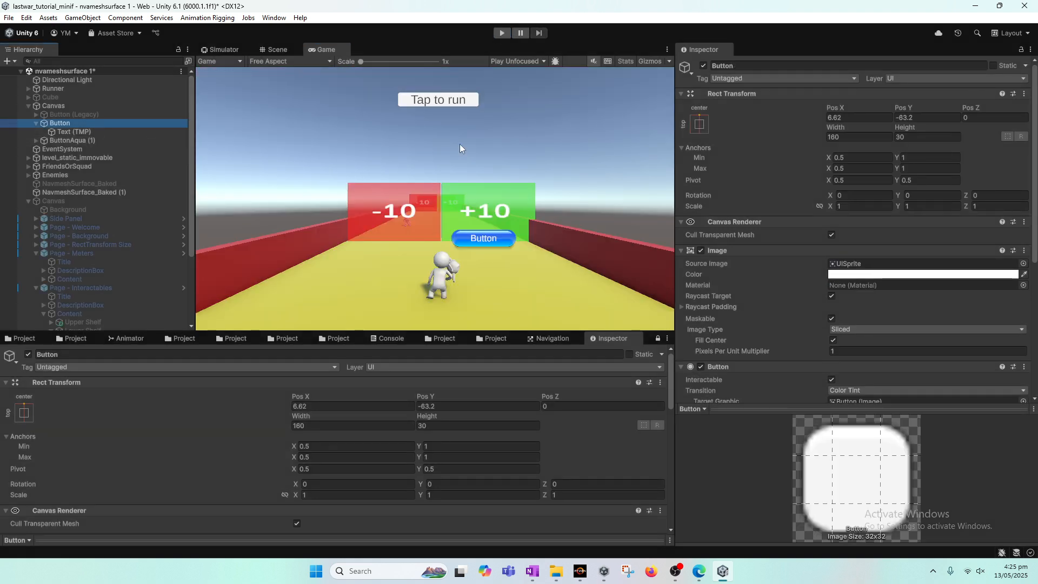
pyautogui.click(703, 66)
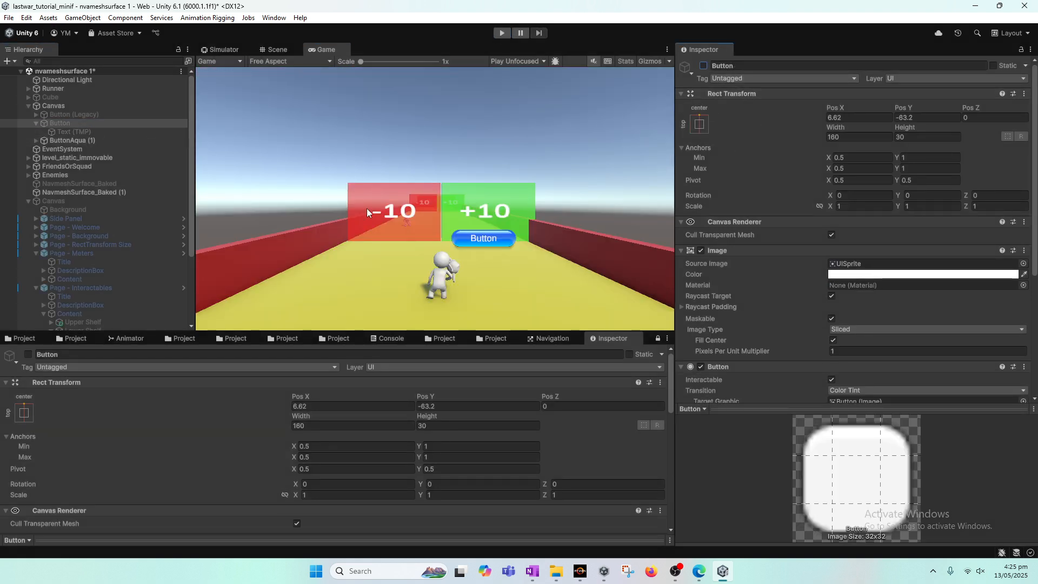
# Reposition ButtonAqua (1) to Pos X 543.96 and Pos Y -313.5
pyautogui.click(89, 137)
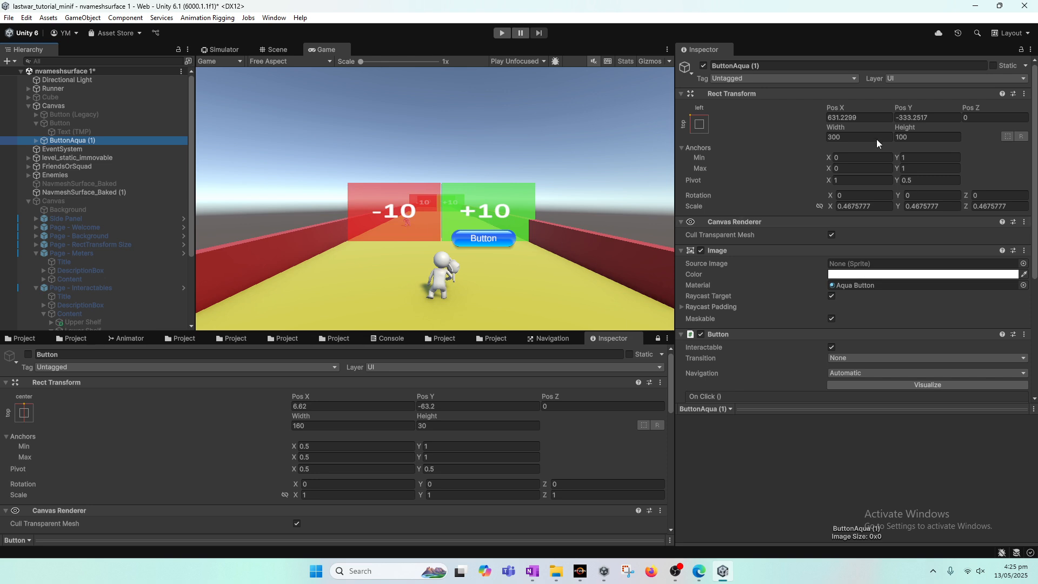
pyautogui.moveTo(849, 111); pyautogui.dragTo(332, 109)
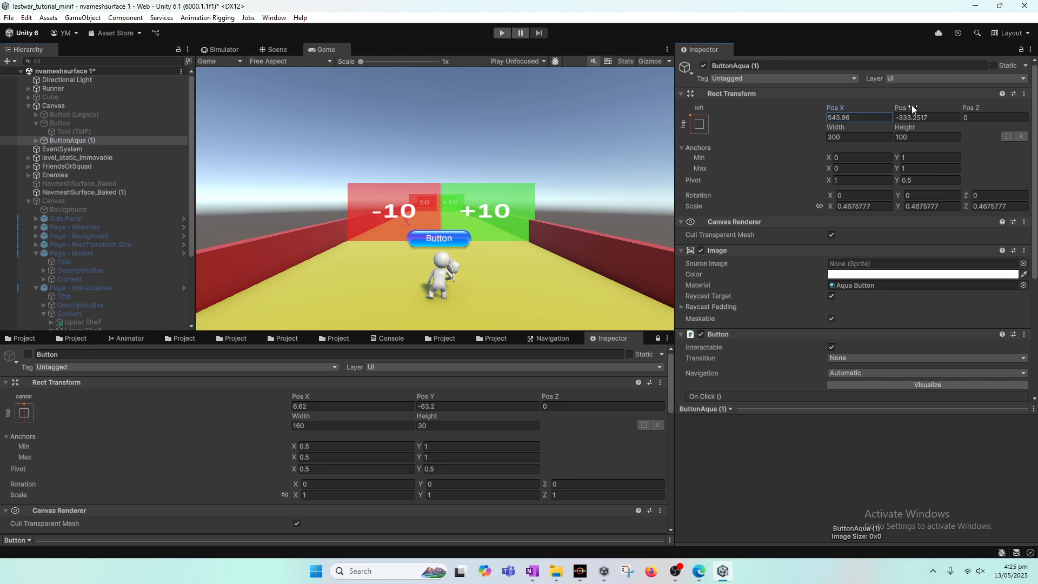
pyautogui.moveTo(911, 105); pyautogui.dragTo(941, 126)
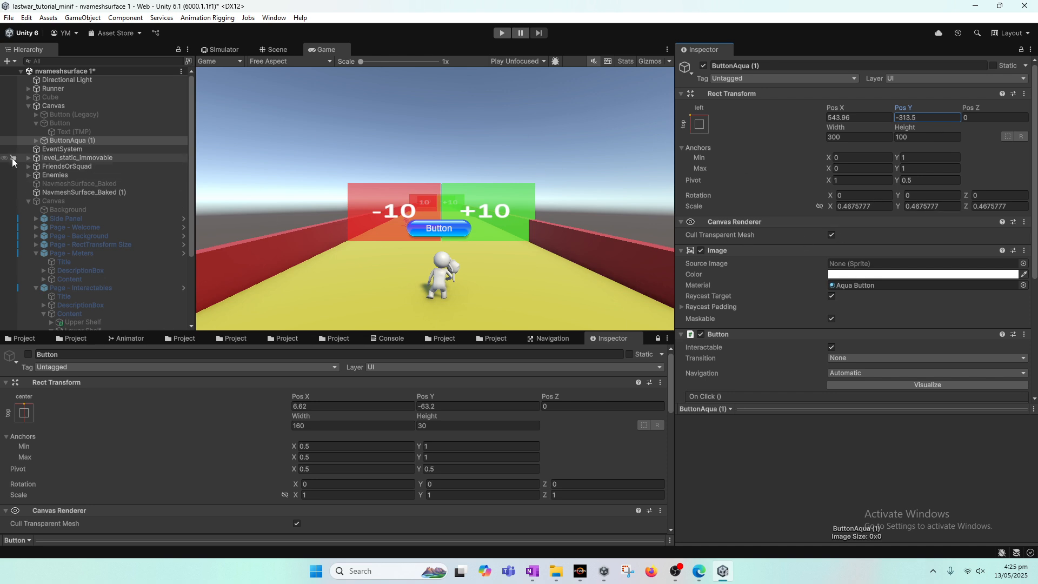
# Change the label text of ButtonAqua (1)'s Text (TMP) child to "Tap to Start"
pyautogui.click(36, 142)
pyautogui.click(70, 149)
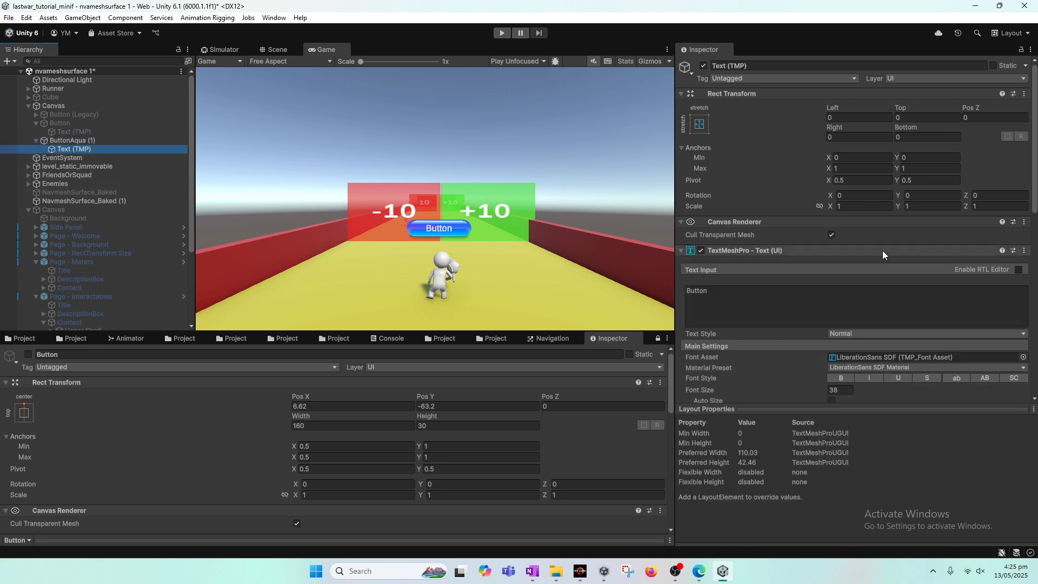
pyautogui.click(750, 307)
pyautogui.write('T')
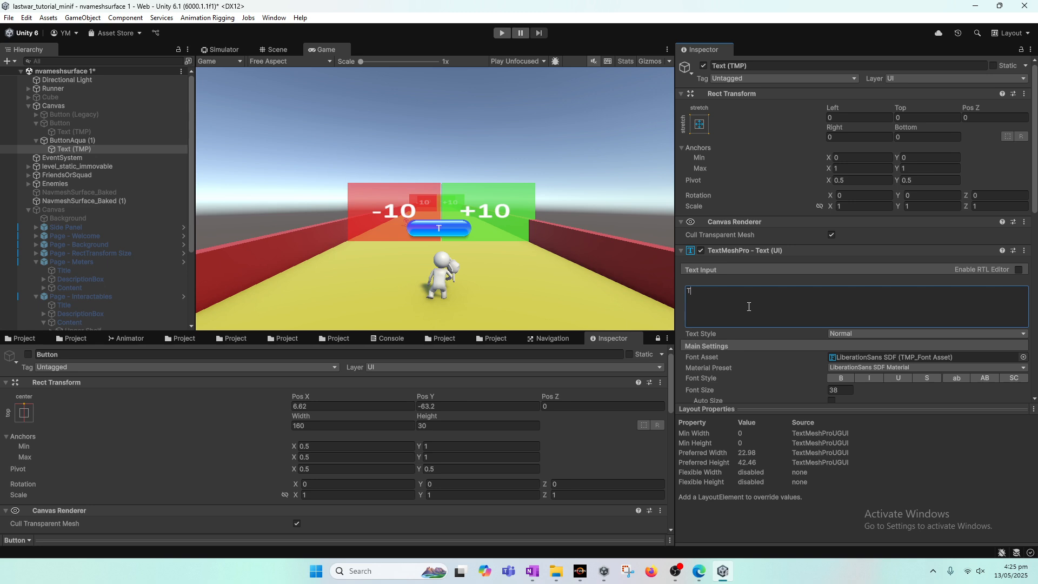
pyautogui.write('ap to Start')
# Scale ButtonAqua (1) up to about 0.72 with the Scale tool in the Scene view
pyautogui.click(78, 140)
pyautogui.click(87, 149)
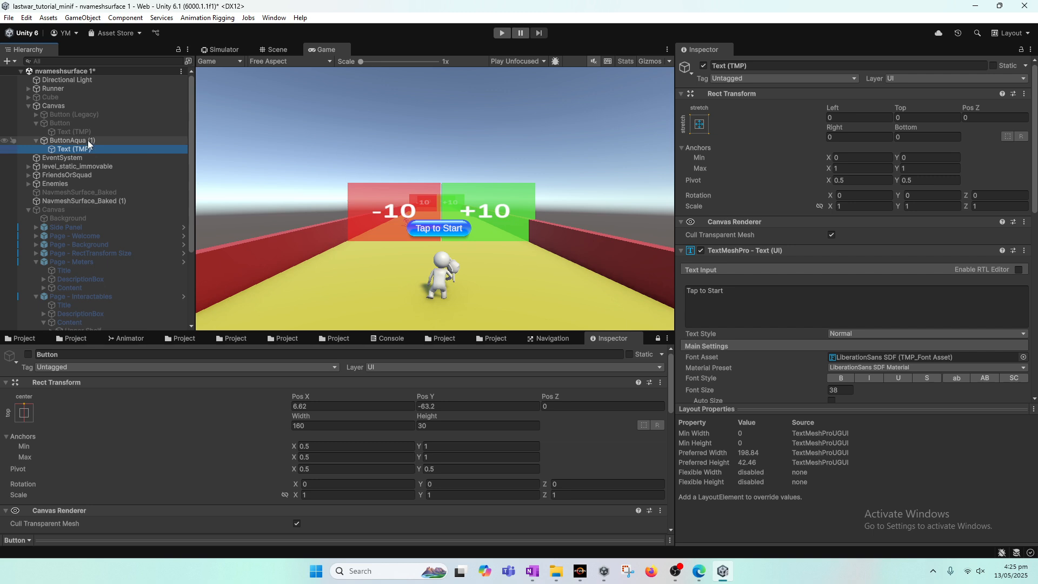
pyautogui.click(88, 141)
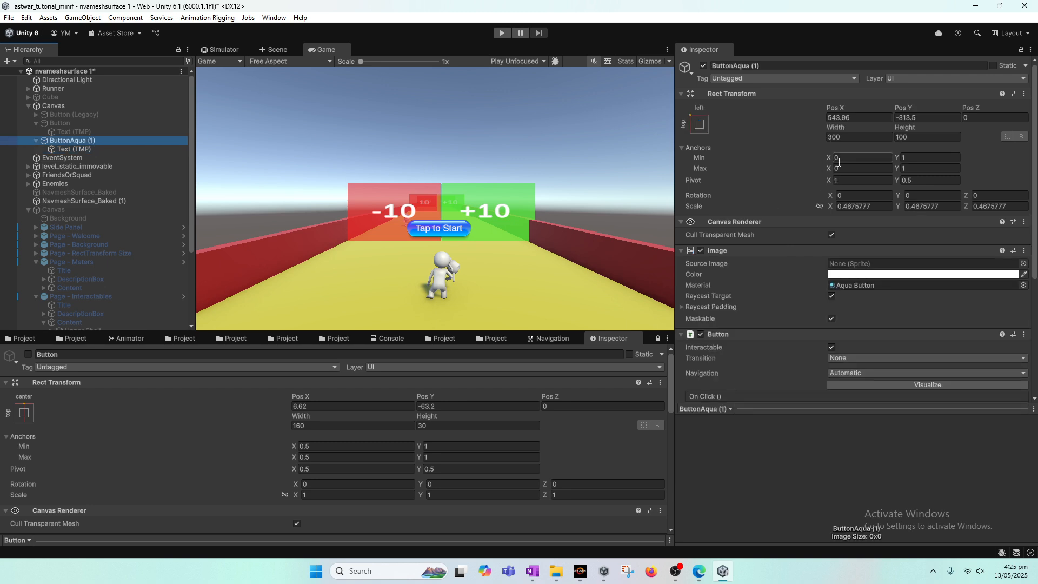
pyautogui.click(889, 209)
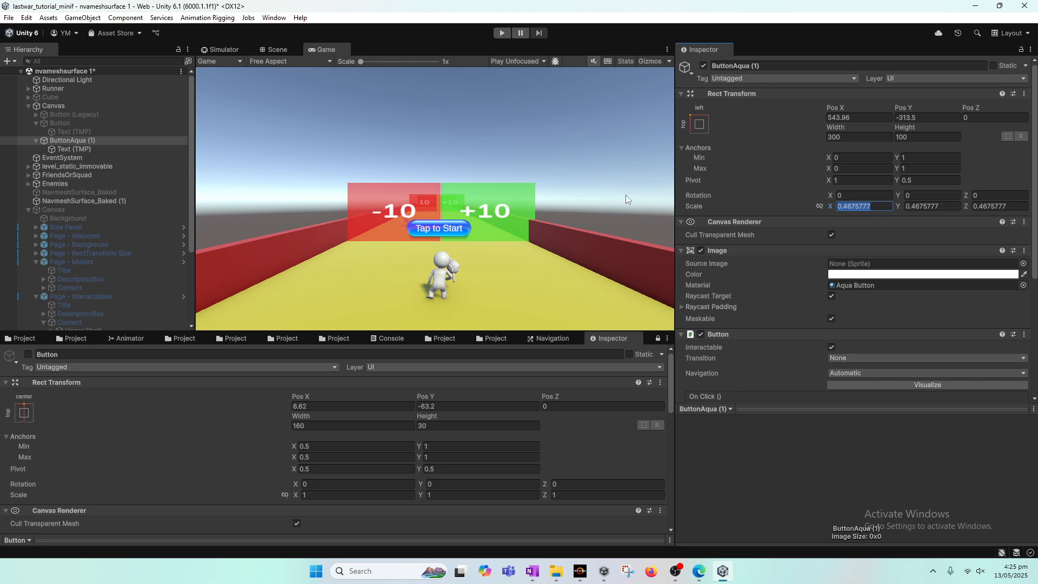
pyautogui.click(287, 50)
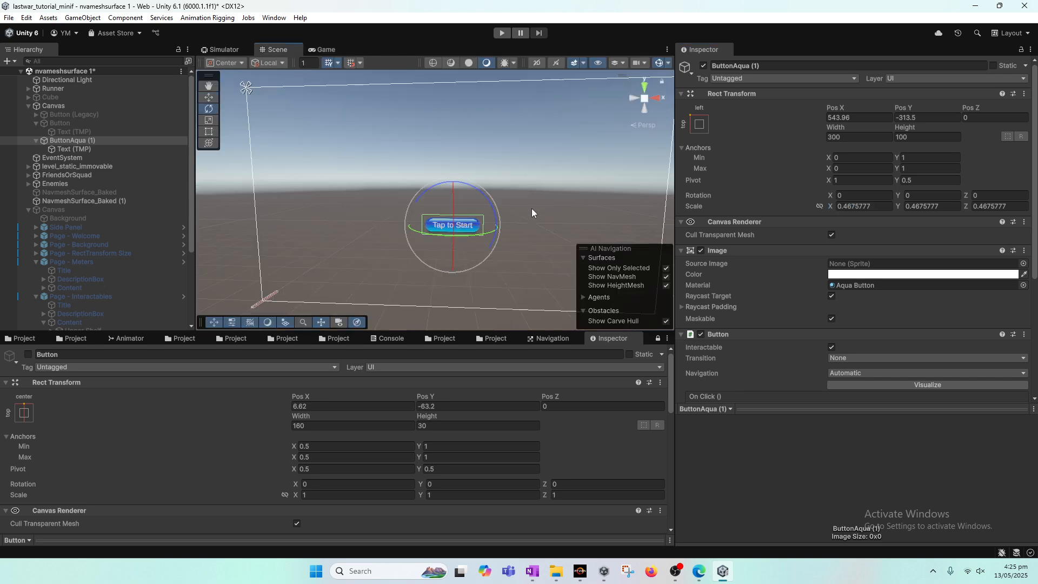
pyautogui.press('e')
pyautogui.press('r')
pyautogui.moveTo(452, 227); pyautogui.dragTo(498, 242)
pyautogui.click(314, 51)
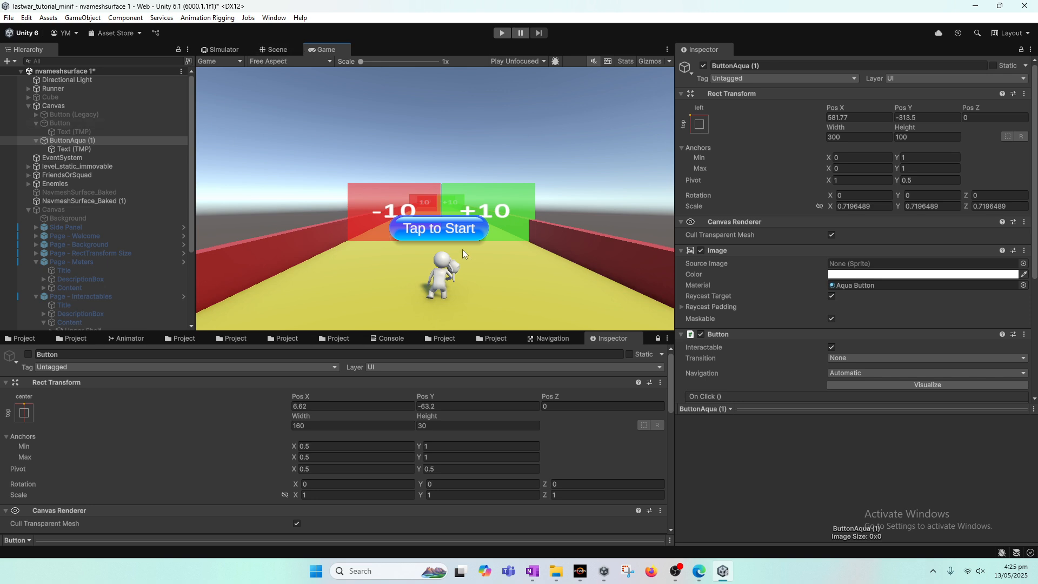
# Inspect the Text (TMP) label settings of the Aqua button
pyautogui.click(278, 49)
pyautogui.click(330, 49)
pyautogui.click(85, 152)
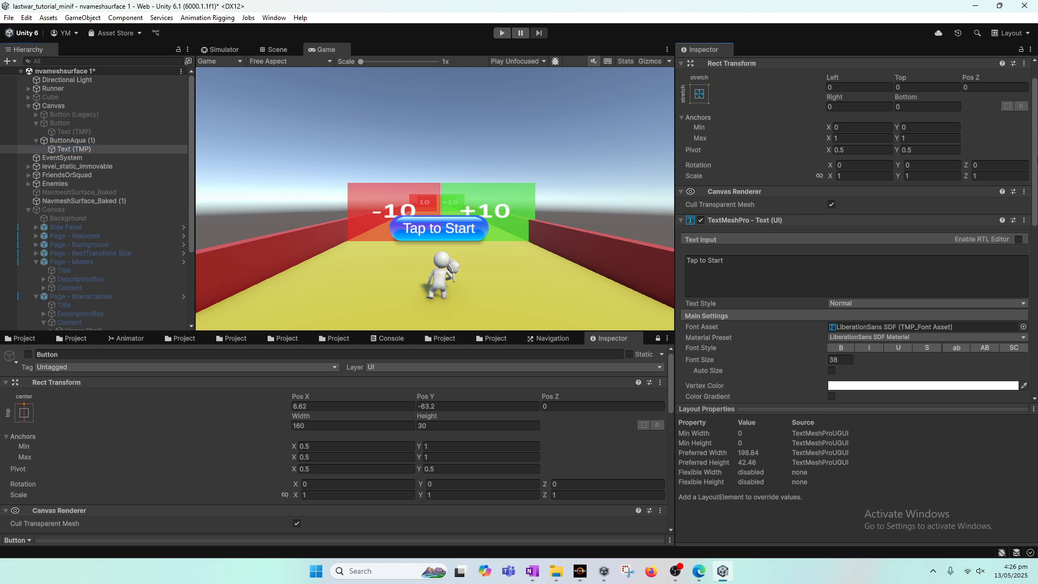
pyautogui.scroll(-3, 854, 232)
pyautogui.scroll(3, 854, 233)
pyautogui.scroll(-8, 854, 232)
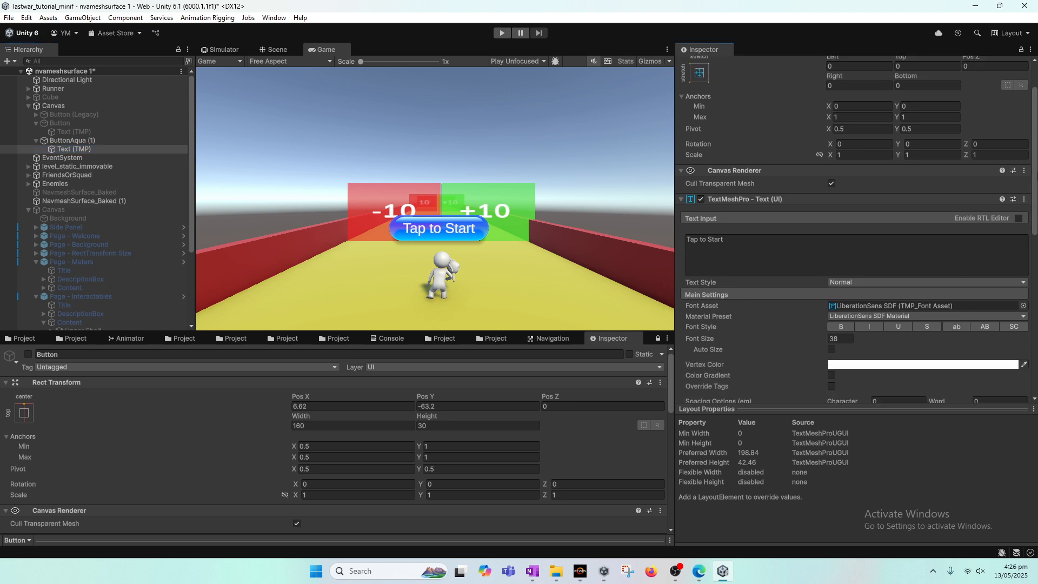
pyautogui.scroll(5, 854, 232)
pyautogui.scroll(4, 865, 152)
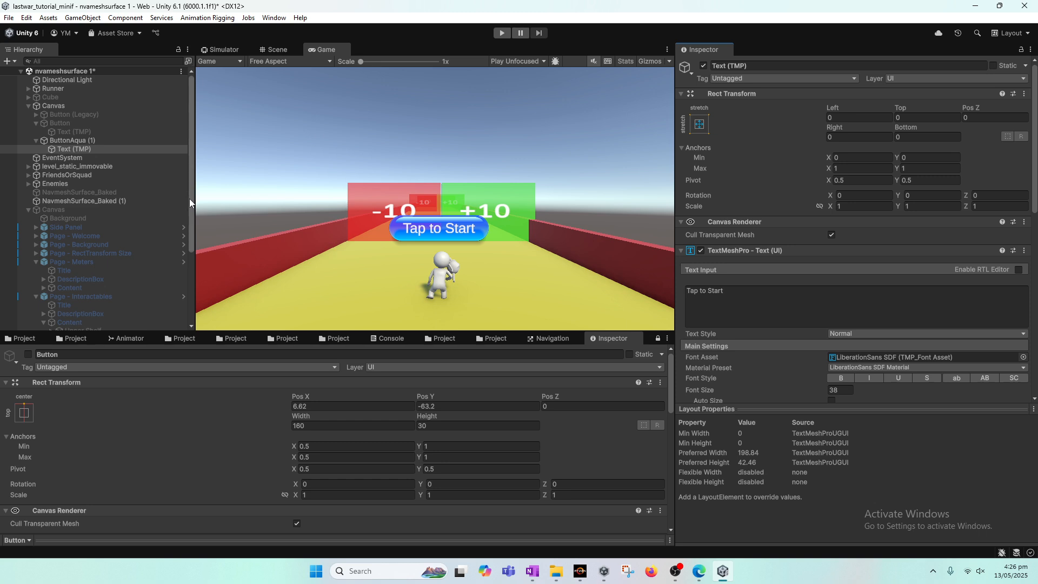
# Enable the sample UGUI Canvas object
pyautogui.click(73, 208)
pyautogui.click(702, 66)
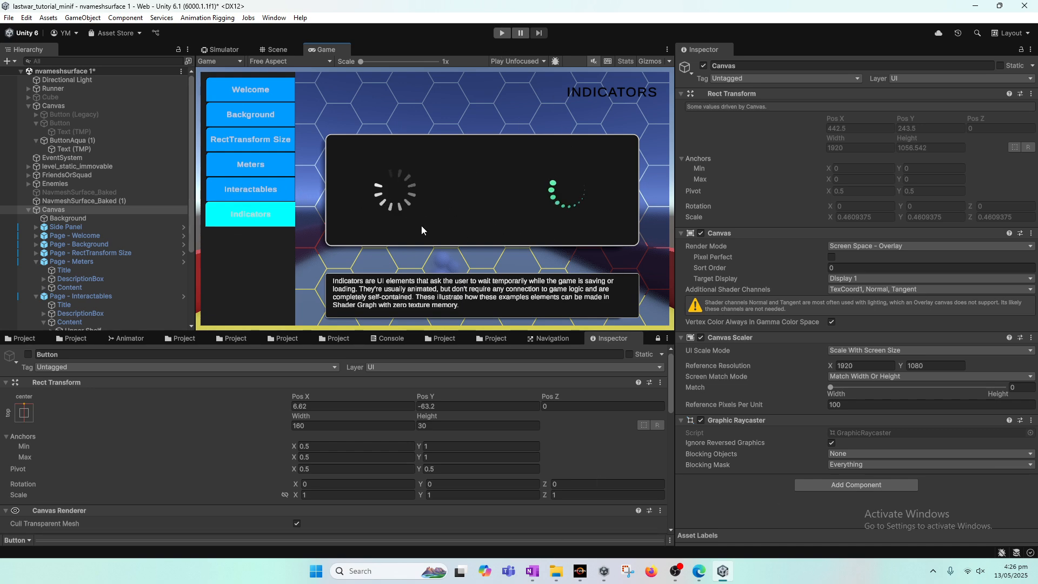
# Switch to OneNote, review the audio-volume note in the tutorial page, then minimise it
pyautogui.click(532, 571)
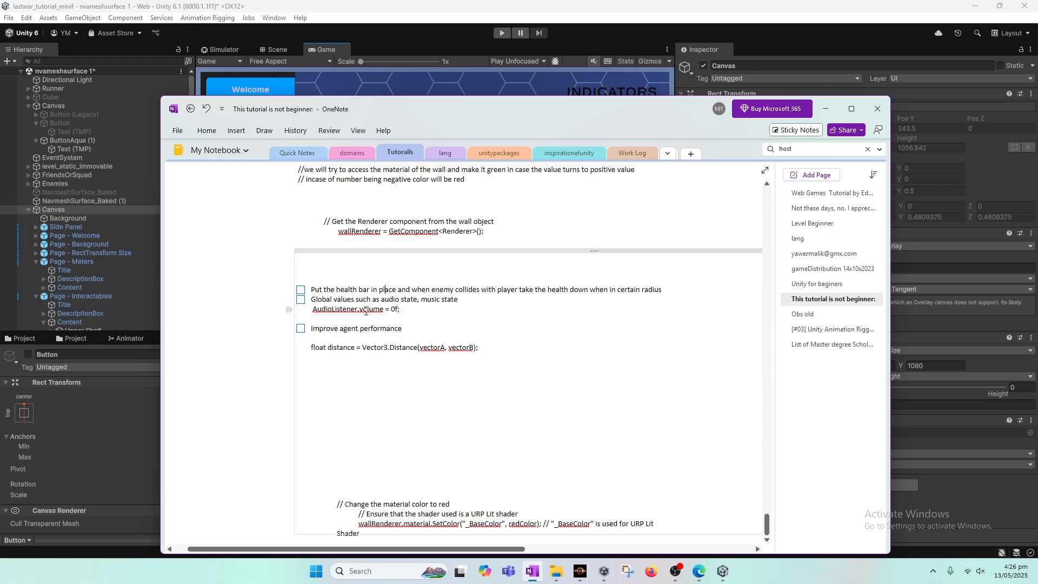
pyautogui.moveTo(407, 308)
pyautogui.mouseDown()
pyautogui.moveTo(311, 301)
pyautogui.moveTo(400, 310)
pyautogui.mouseUp()
pyautogui.click(311, 301)
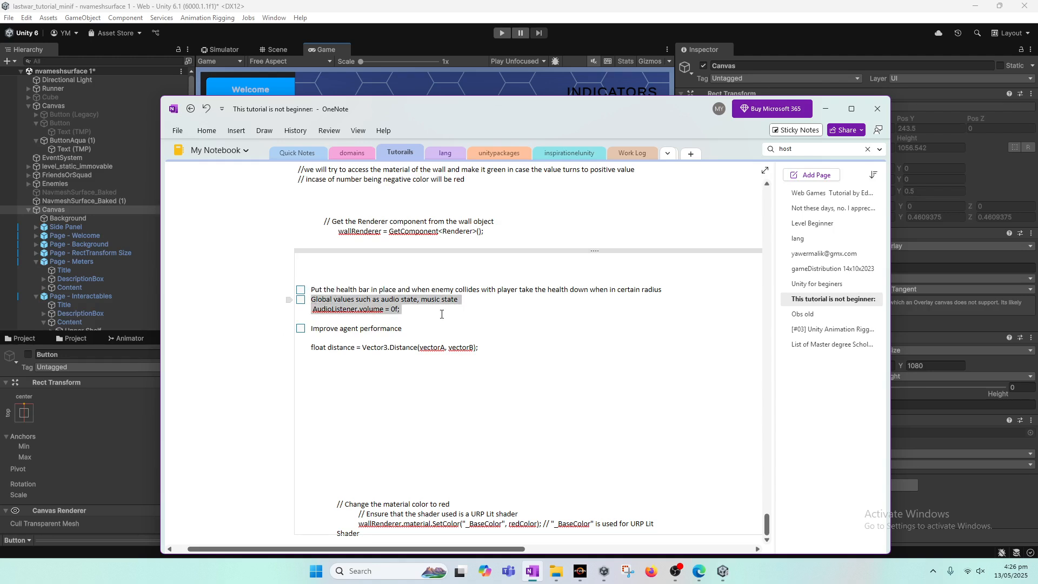
pyautogui.click(397, 313)
pyautogui.moveTo(312, 300); pyautogui.dragTo(400, 310)
pyautogui.click(400, 310)
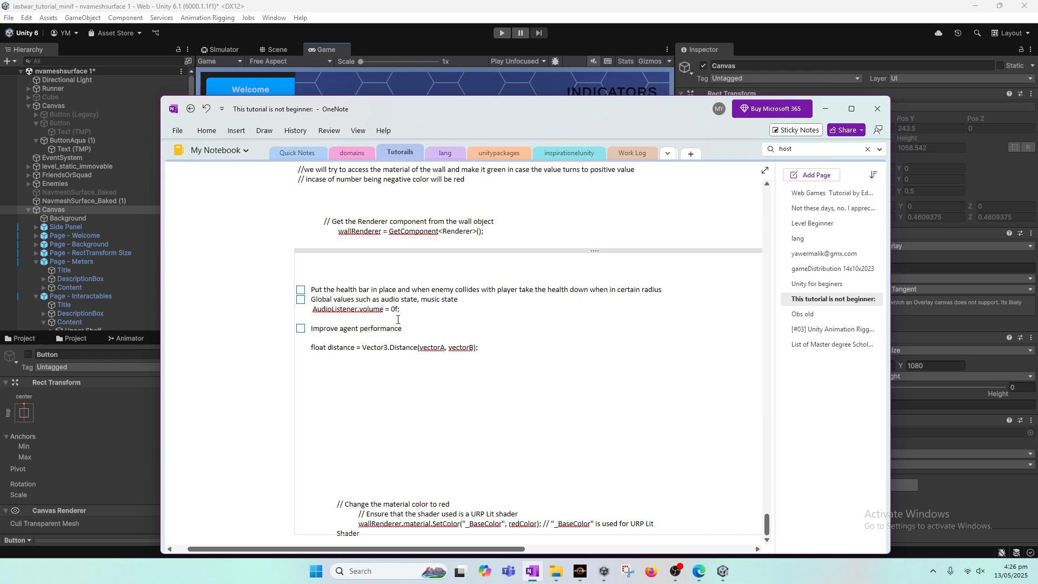
pyautogui.press('Return')
pyautogui.click(825, 109)
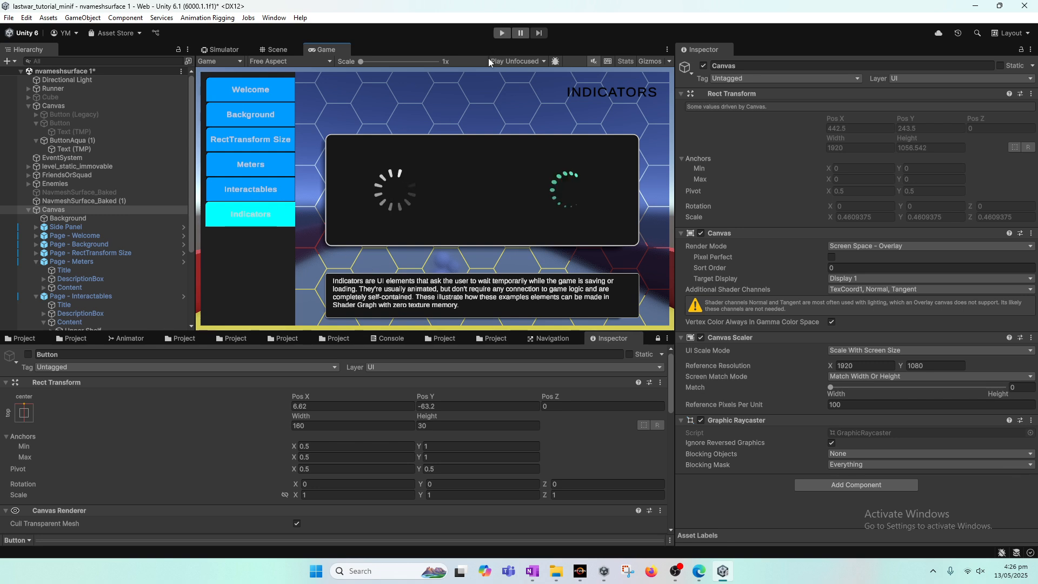
# Enter Play mode and browse the sample UI's Background and Welcome pages
pyautogui.hotkey('ctrl', 'p')
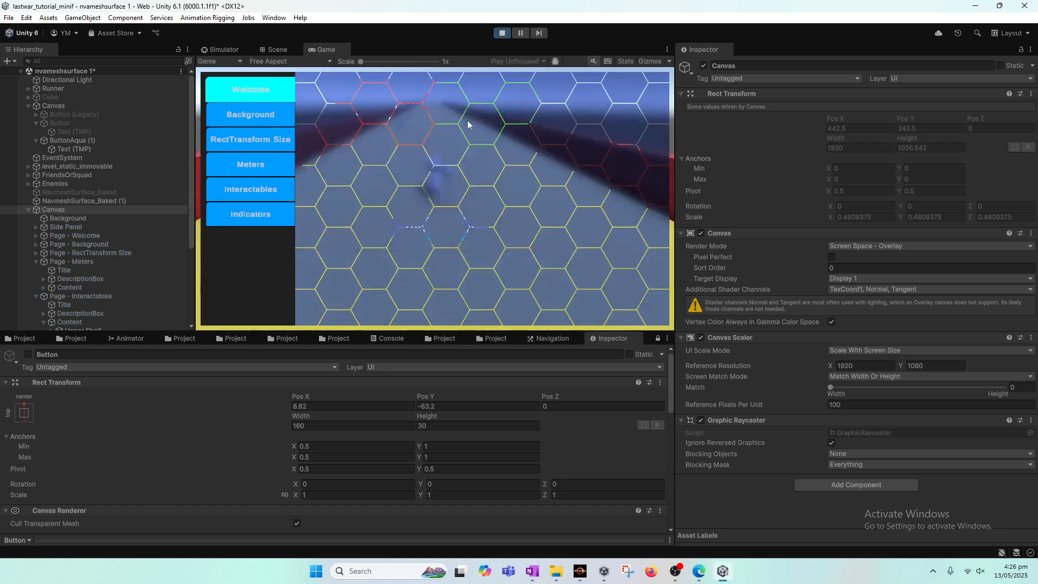
pyautogui.click(257, 117)
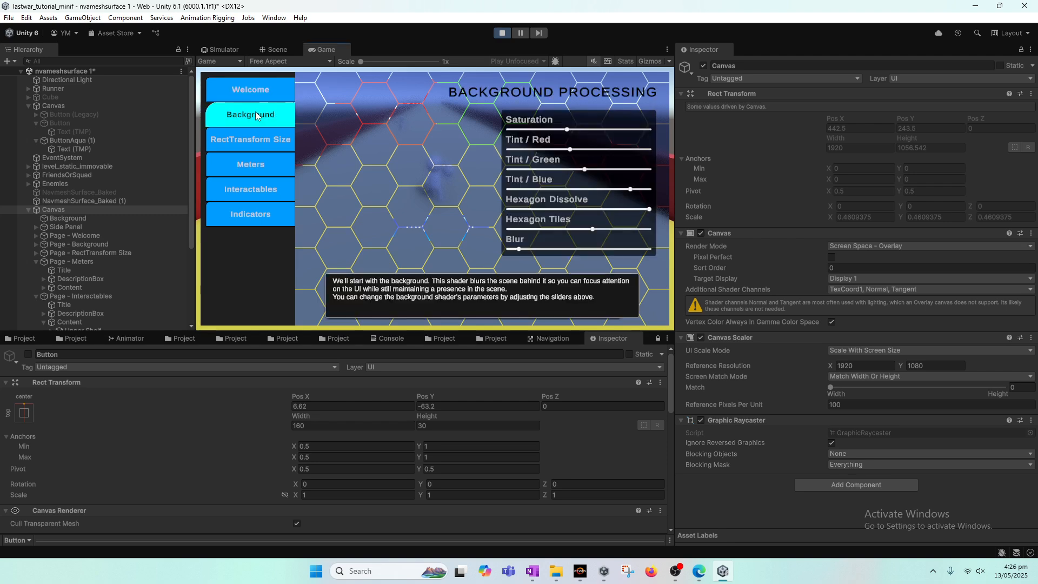
pyautogui.click(258, 93)
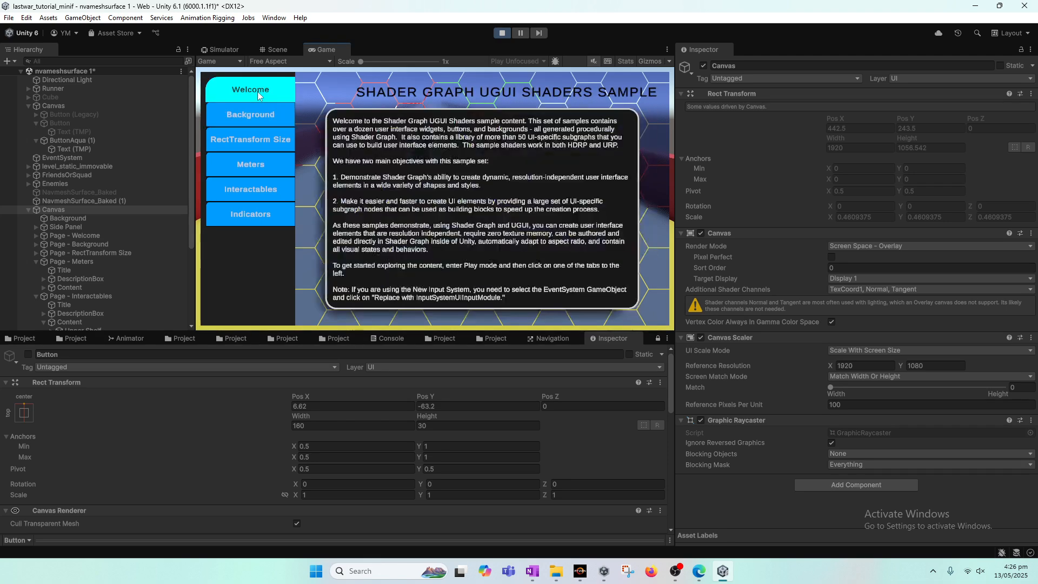
# Browse the sample UI's Background, RectTransform Size, Meters and Interactables pages in Play mode
pyautogui.click(260, 118)
pyautogui.click(258, 137)
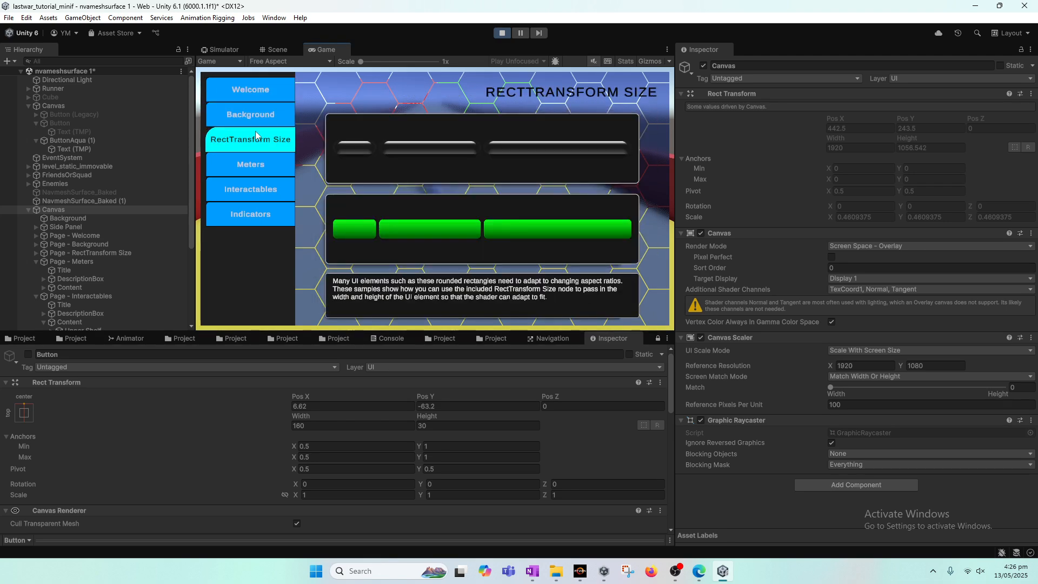
pyautogui.click(255, 166)
pyautogui.click(255, 186)
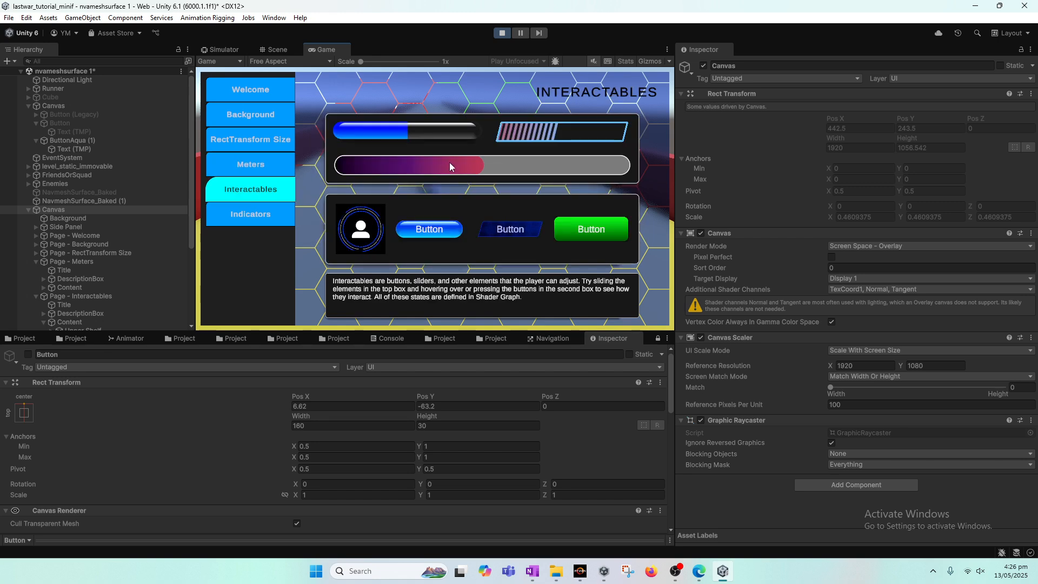
# Drag the sliders and meters on the Interactables page to test how they respond
pyautogui.moveTo(408, 134); pyautogui.dragTo(437, 133)
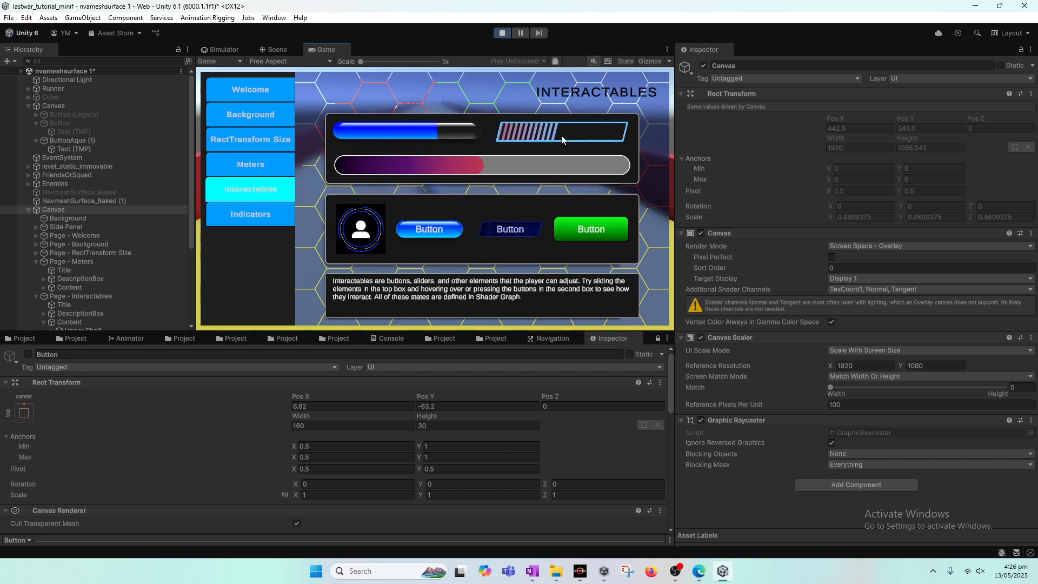
pyautogui.moveTo(617, 140); pyautogui.dragTo(590, 134)
pyautogui.moveTo(470, 169); pyautogui.dragTo(496, 168)
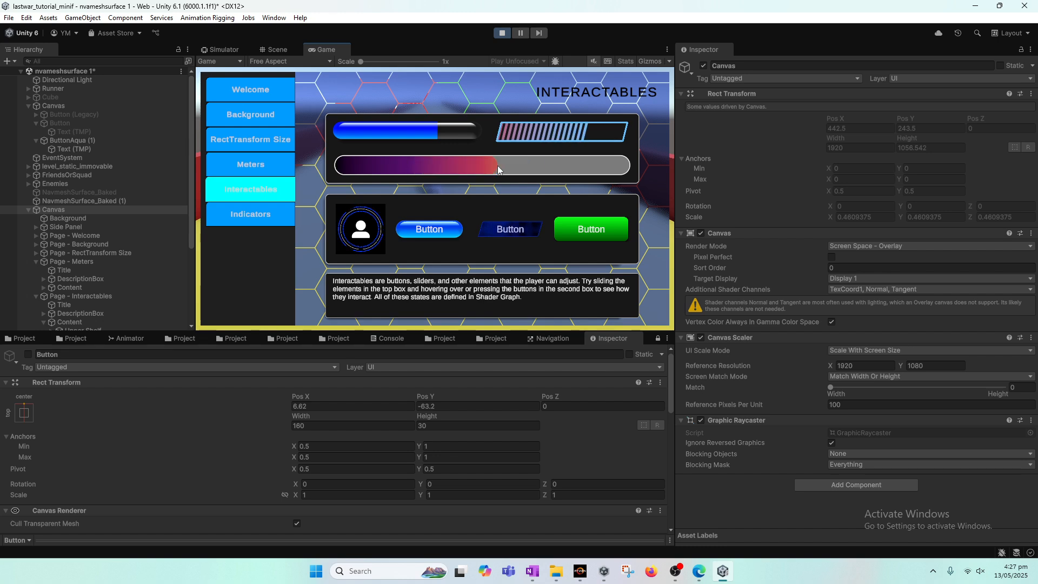
pyautogui.click(391, 138)
pyautogui.moveTo(442, 134)
pyautogui.mouseDown()
pyautogui.moveTo(401, 142)
pyautogui.moveTo(426, 137)
pyautogui.mouseUp()
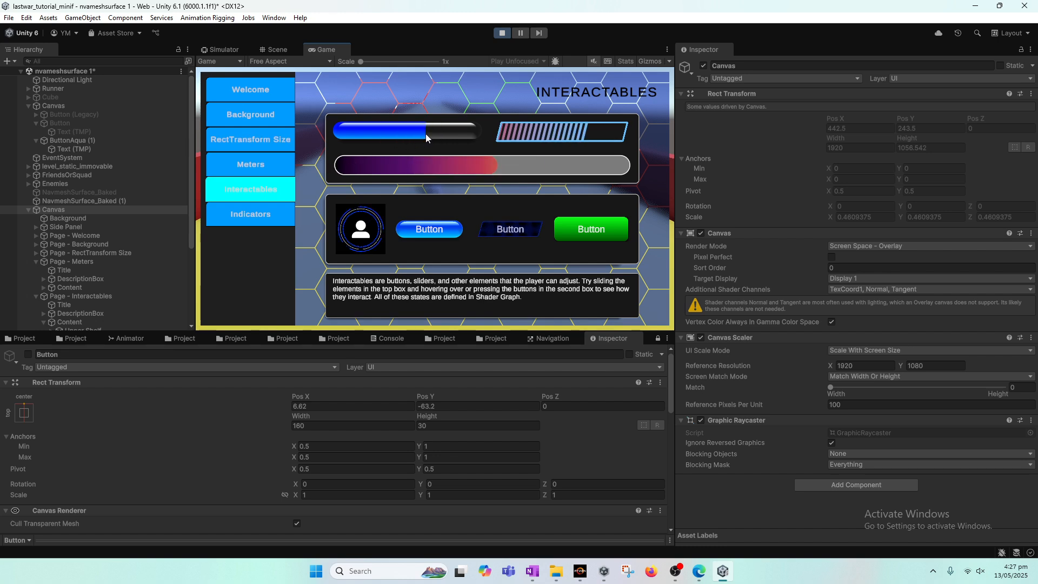
# In the Scene view, locate the Interactables page's meter shelf objects within the sample Canvas hierarchy
pyautogui.click(278, 50)
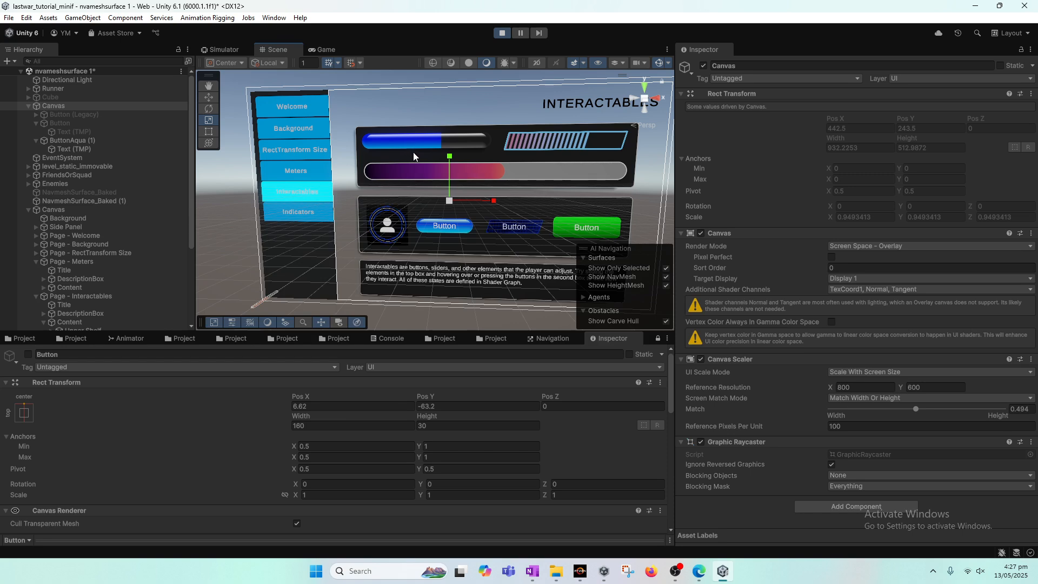
pyautogui.click(414, 147)
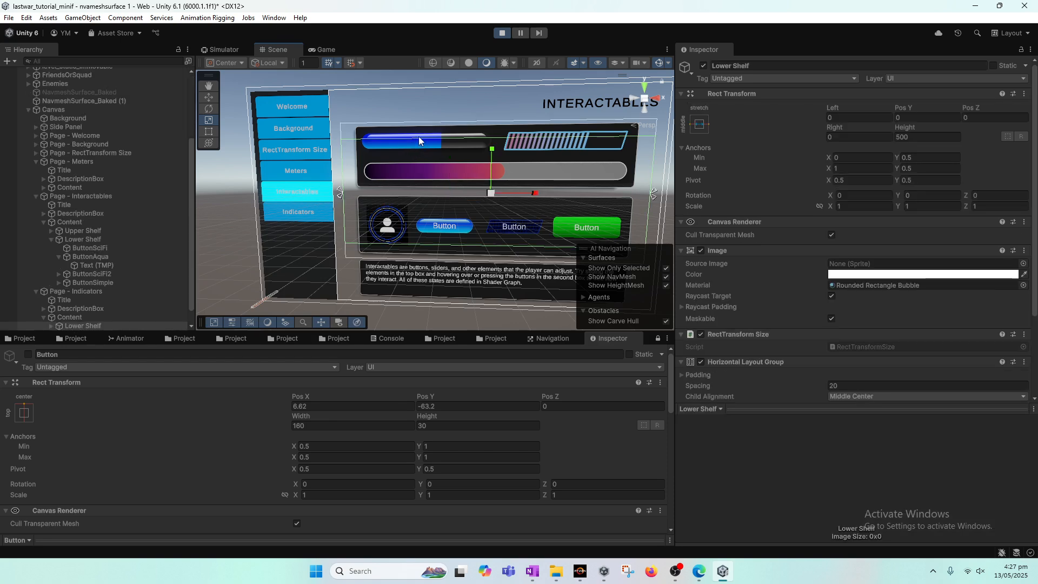
pyautogui.click(419, 138)
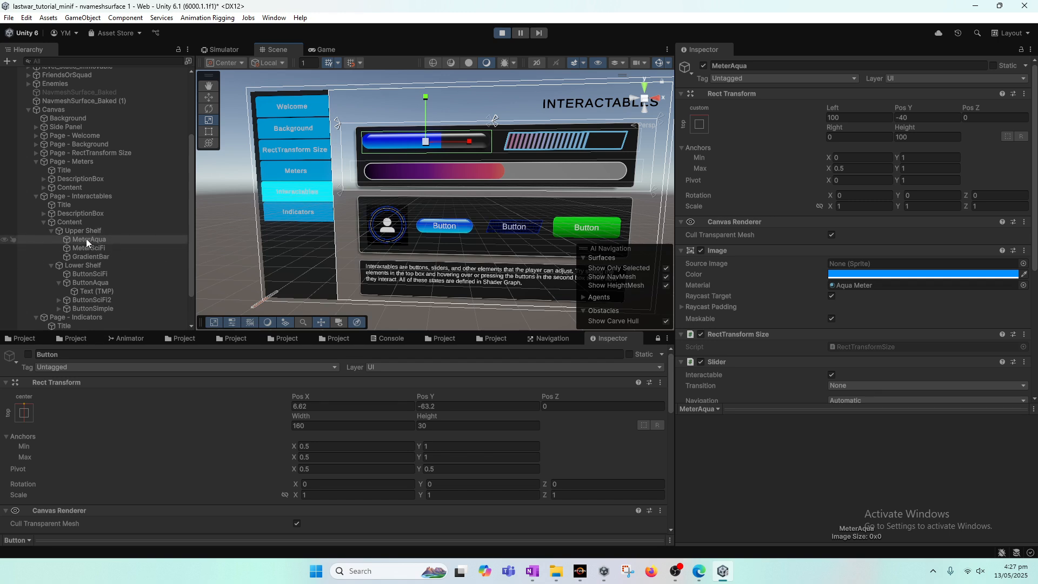
pyautogui.scroll(2, 97, 238)
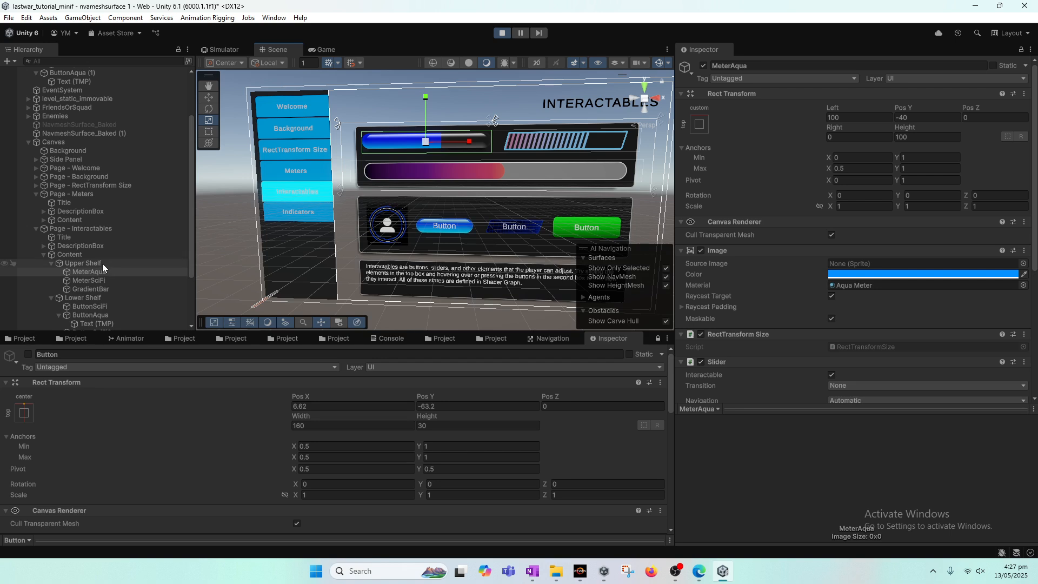
pyautogui.click(102, 264)
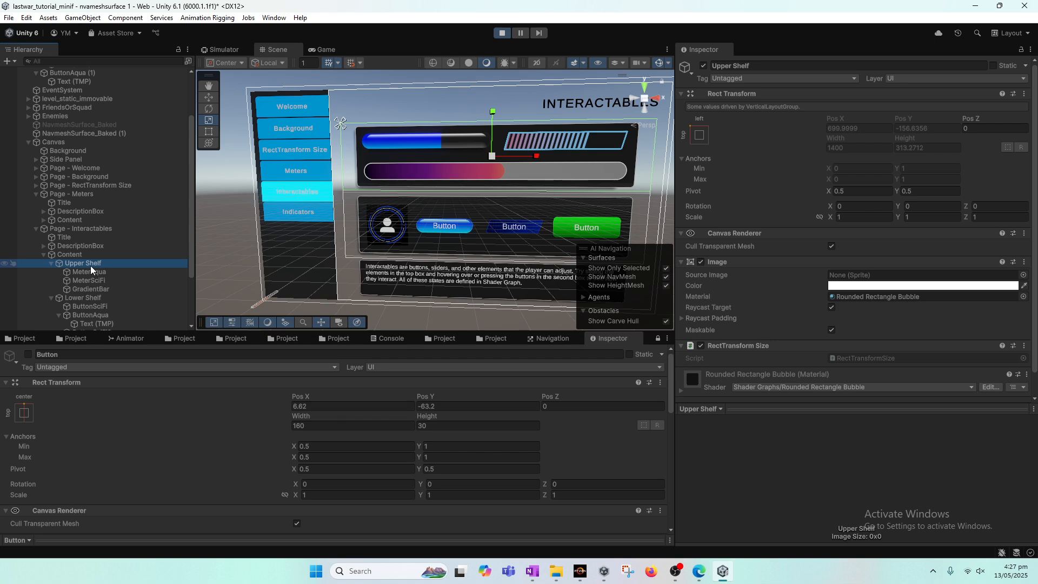
pyautogui.click(76, 256)
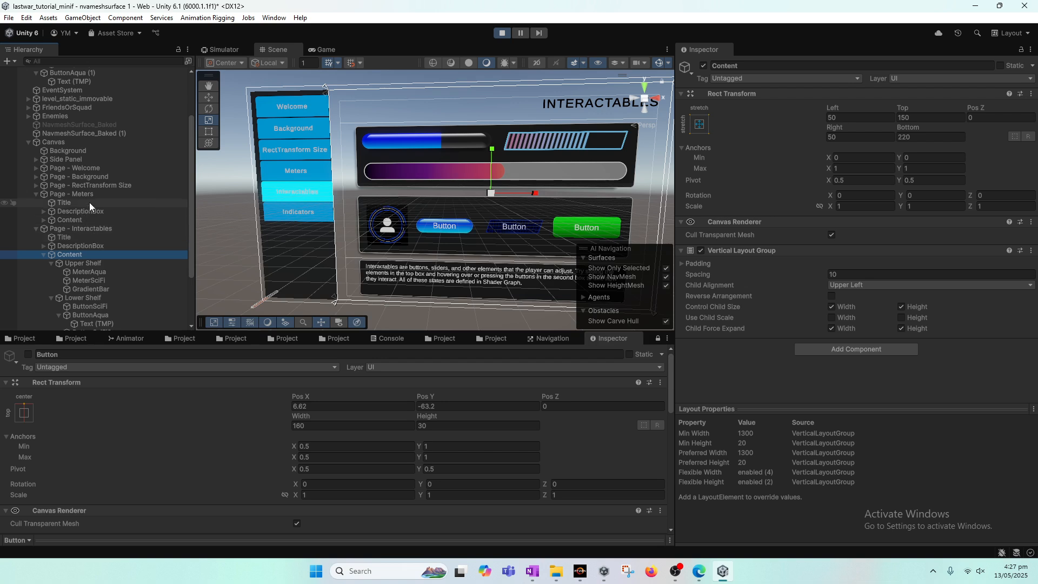
pyautogui.click(73, 141)
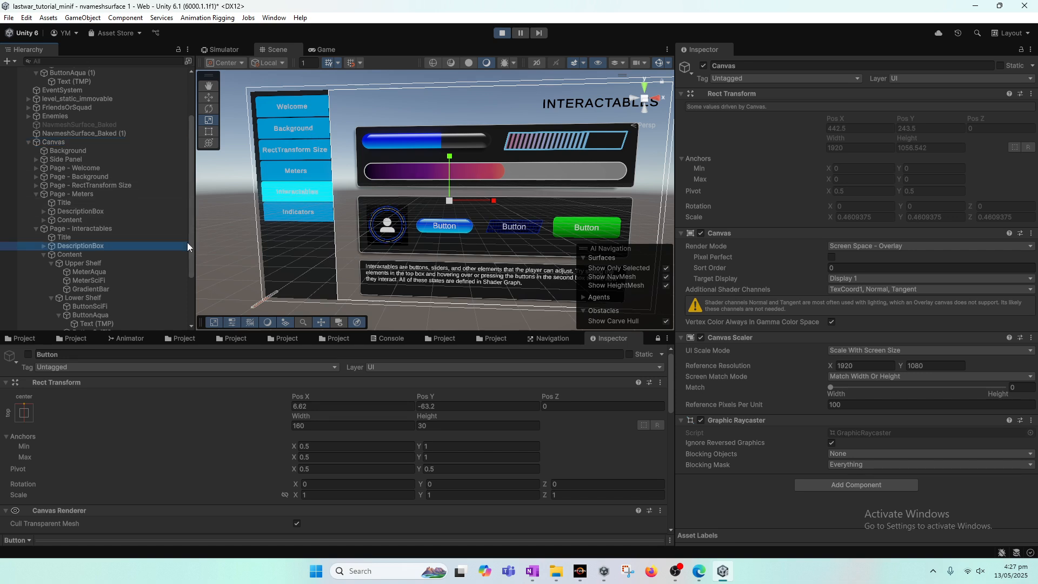
pyautogui.moveTo(190, 241); pyautogui.dragTo(185, 284)
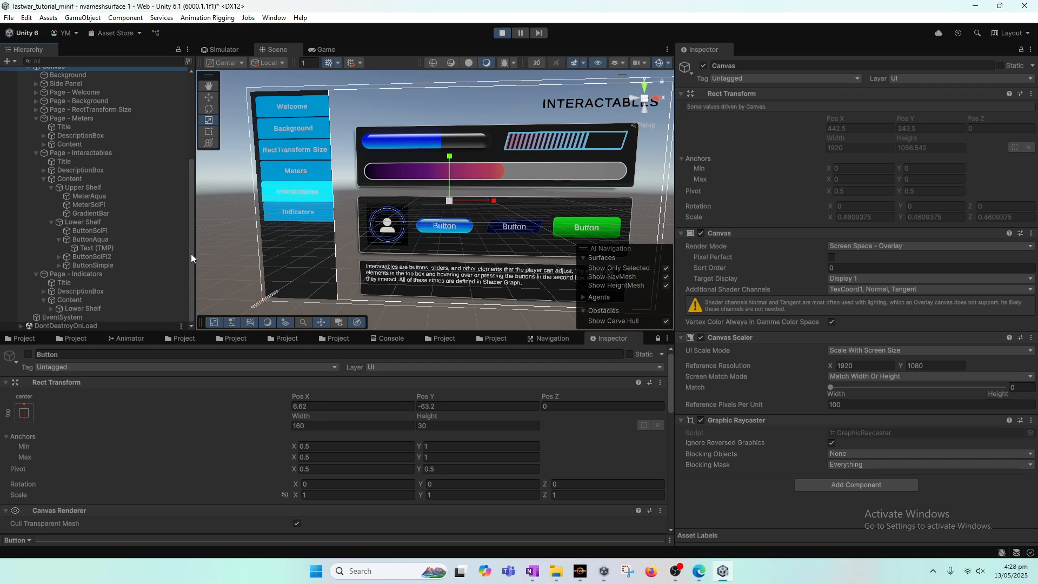
pyautogui.moveTo(190, 264); pyautogui.dragTo(187, 235)
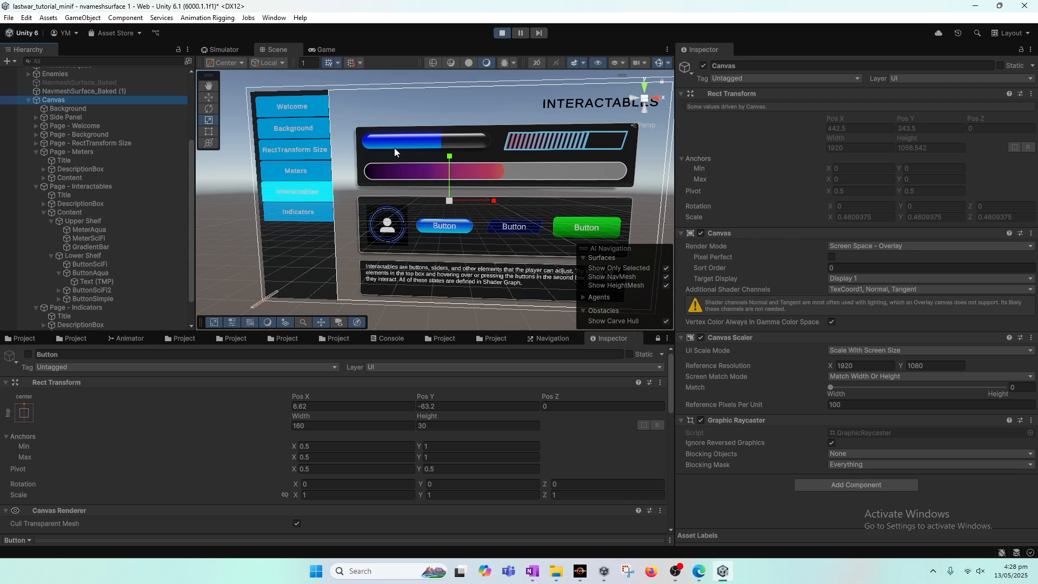
pyautogui.click(107, 223)
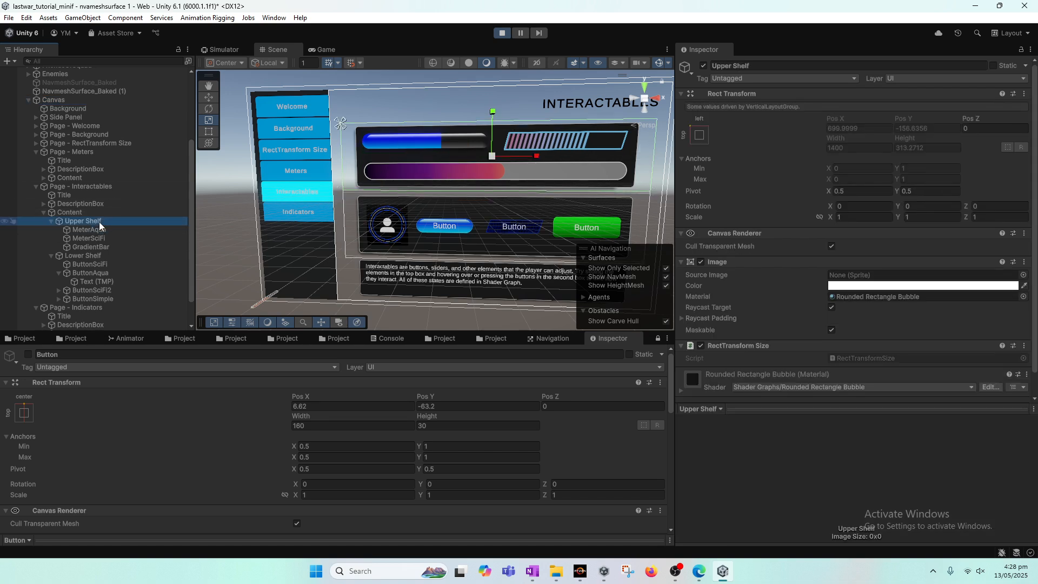
pyautogui.scroll(3, 99, 221)
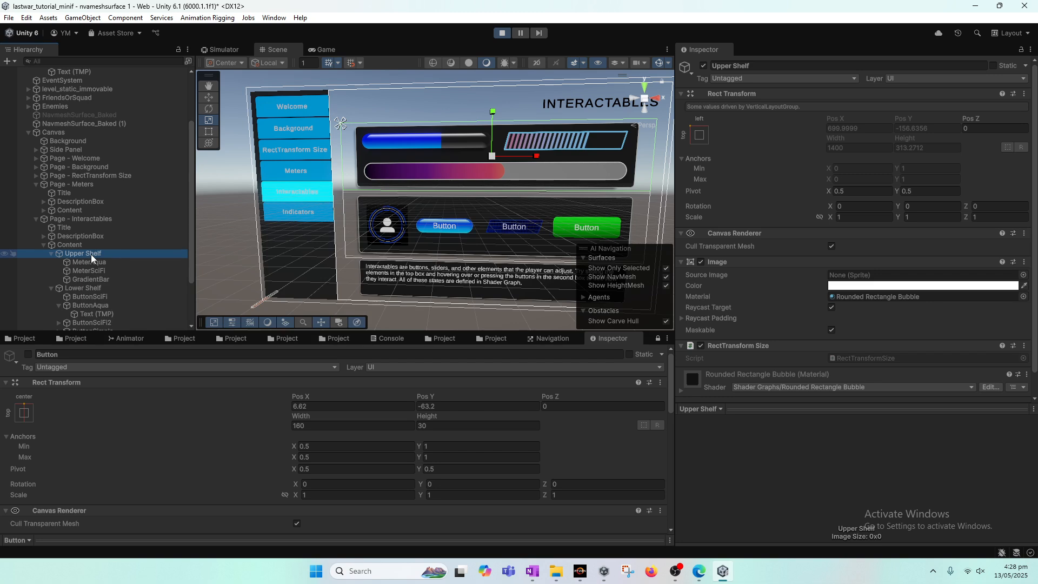
# Exit Play mode, duplicate Upper Shelf into the game's Canvas, and disable the sample Canvas
pyautogui.click(503, 34)
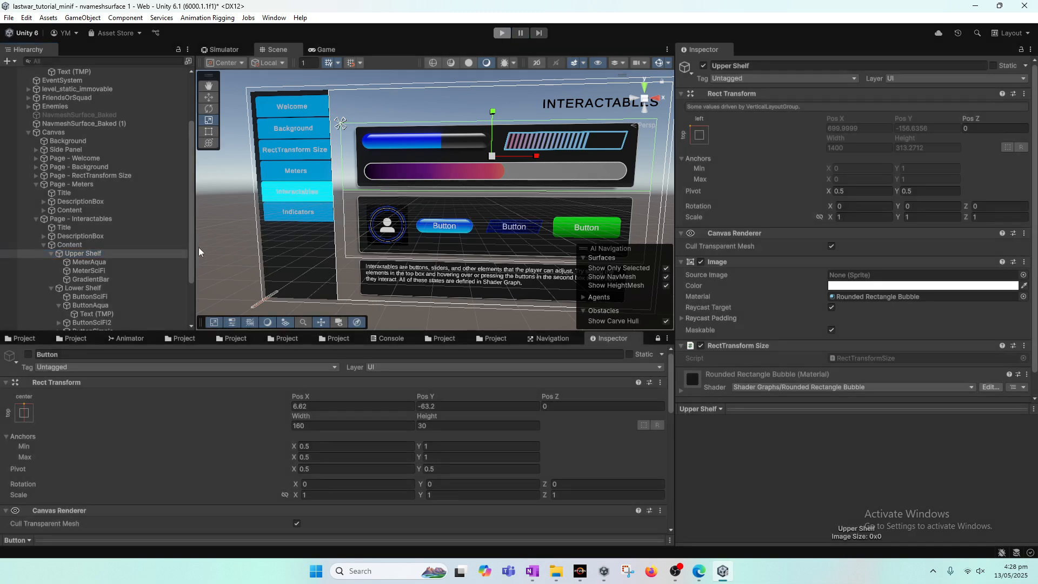
pyautogui.hotkey('ctrl', 'd')
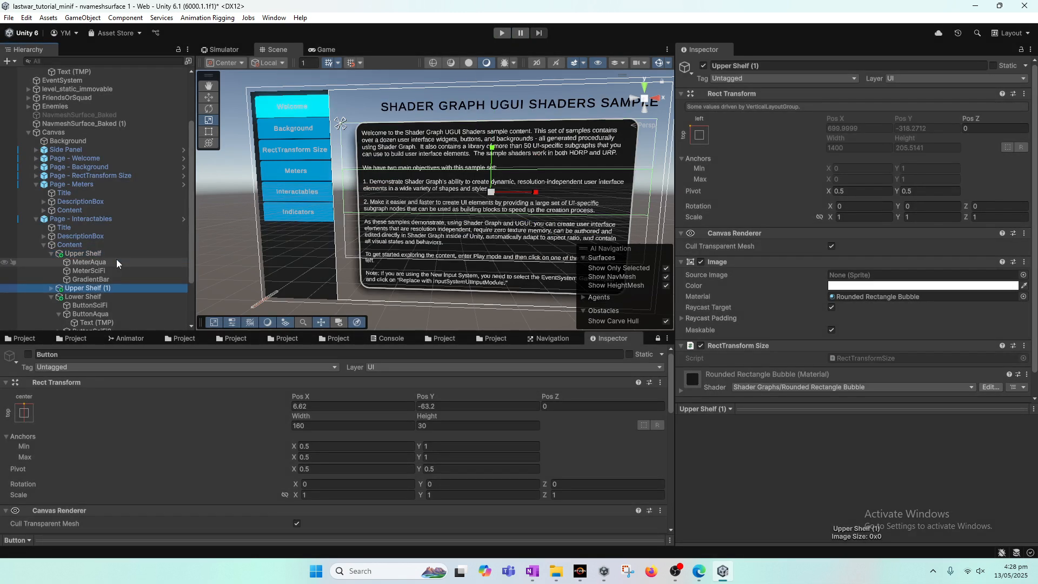
pyautogui.moveTo(106, 288); pyautogui.dragTo(66, 114)
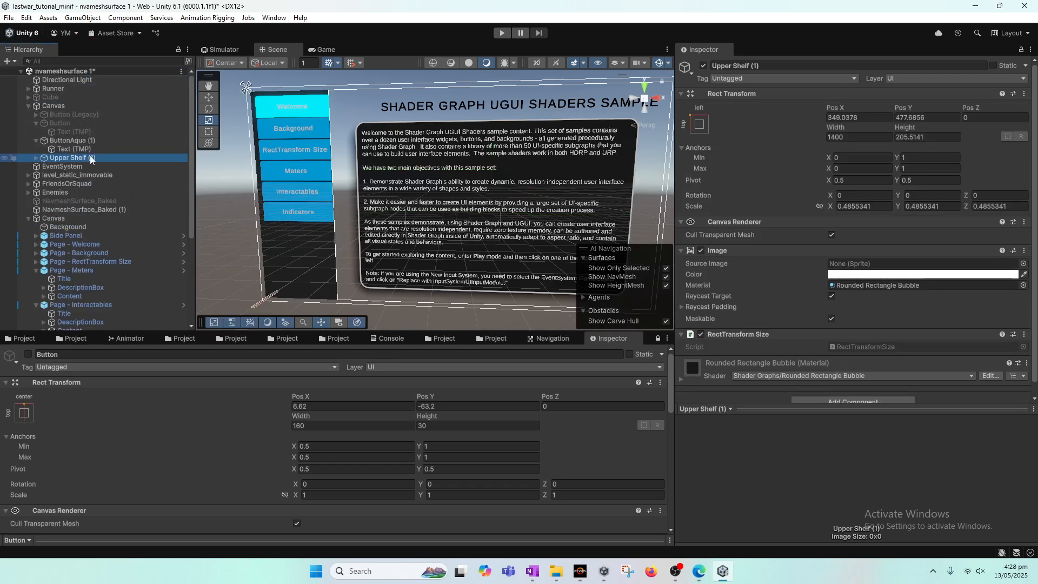
pyautogui.click(129, 218)
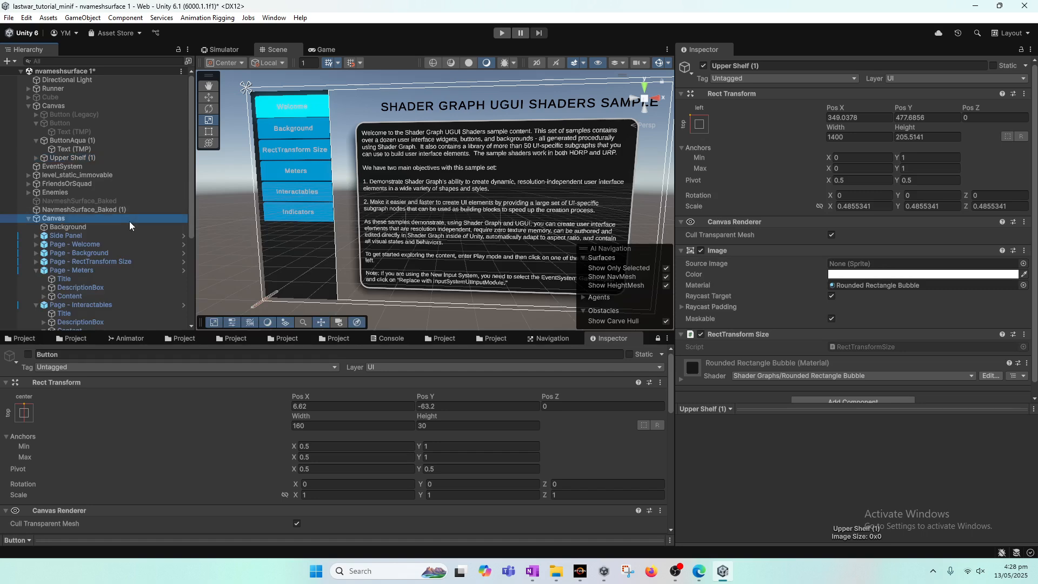
pyautogui.click(703, 65)
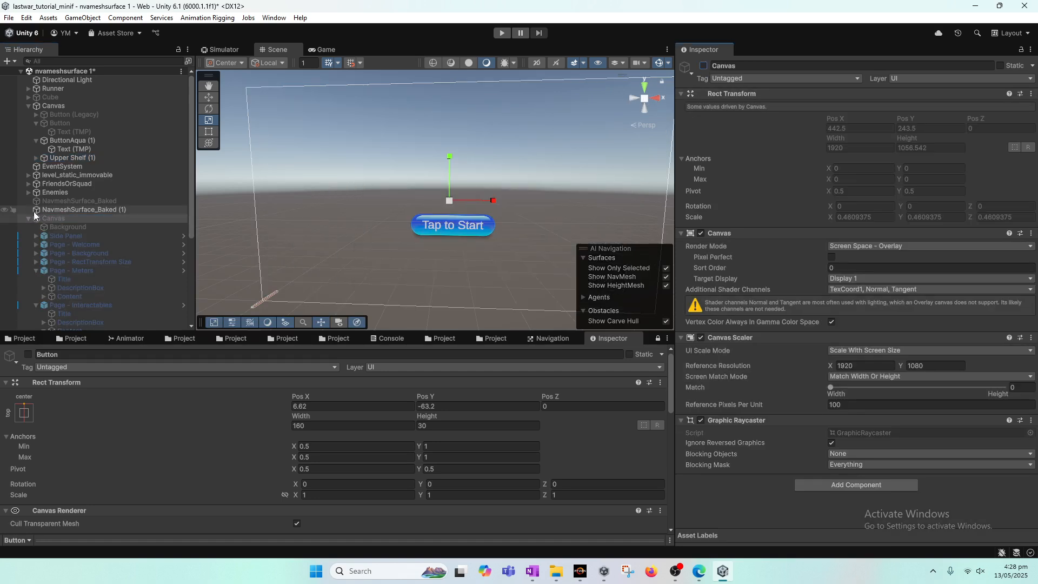
# Move the Upper Shelf copy just above the Tap to Start button, at about X 501, Y -147, and preview it
pyautogui.click(93, 159)
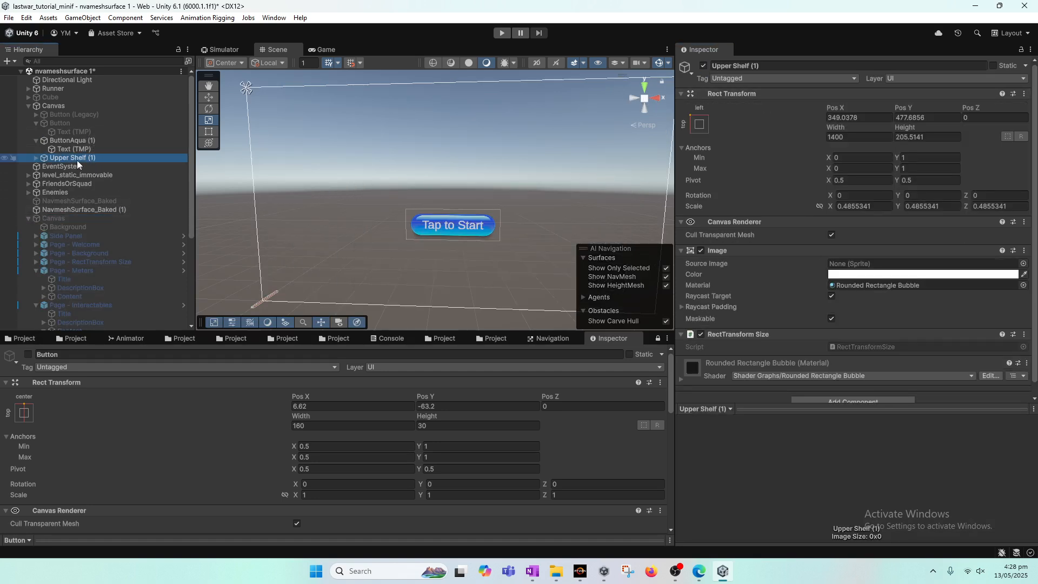
pyautogui.moveTo(478, 268); pyautogui.dragTo(429, 168, button='middle')
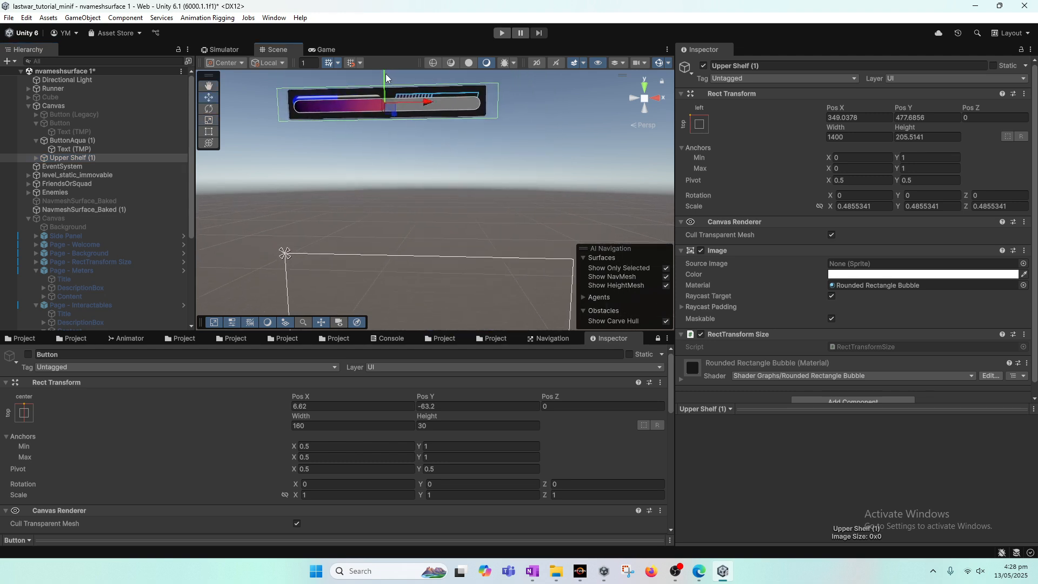
pyautogui.moveTo(385, 73); pyautogui.dragTo(479, 301)
pyautogui.moveTo(509, 218); pyautogui.dragTo(514, 123, button='middle')
pyautogui.click(324, 49)
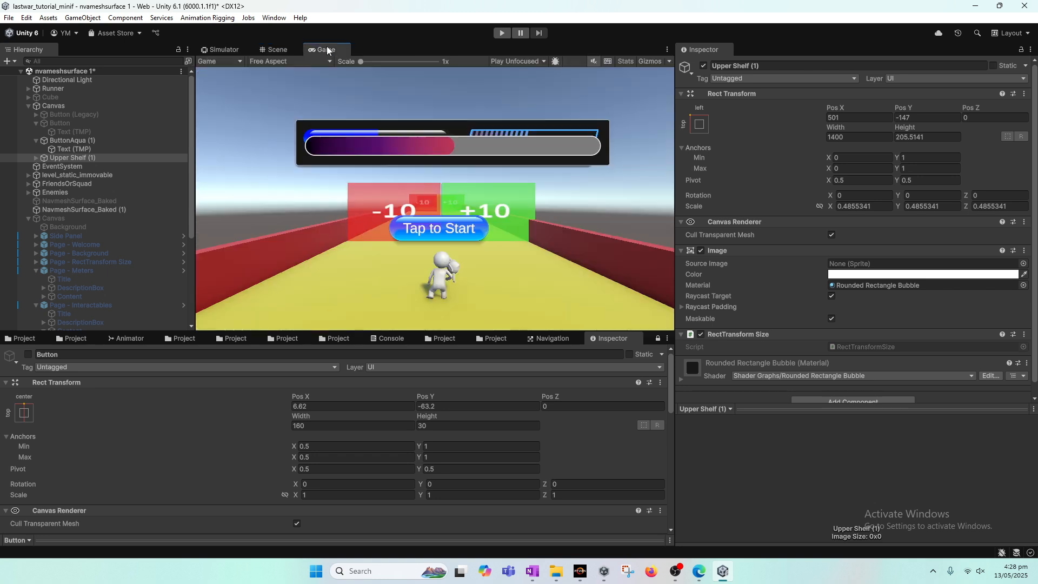
pyautogui.click(277, 49)
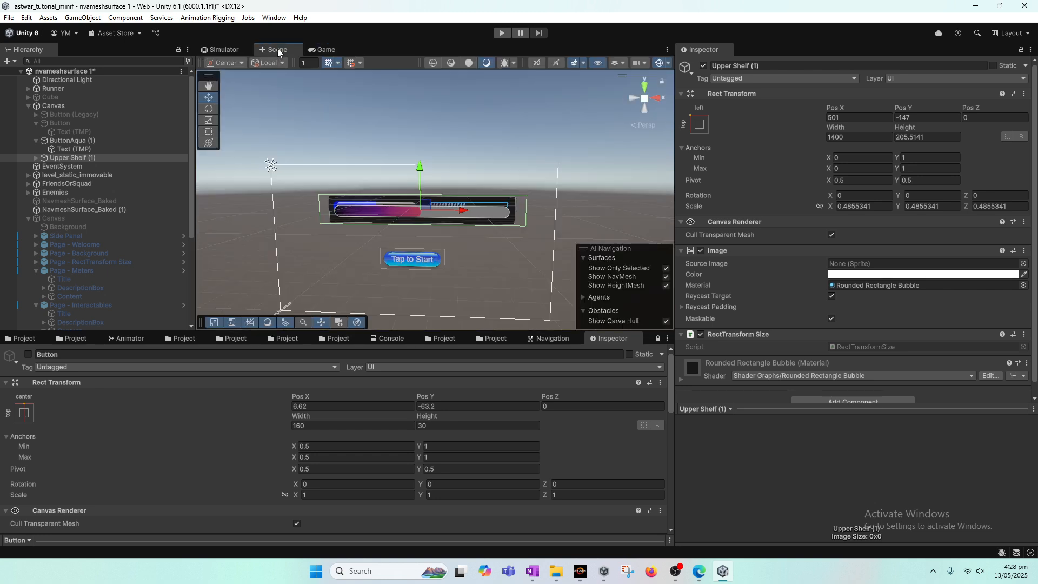
# Move the shelf copy's MeterAqua meter down below the other bars, to about Y -243
pyautogui.click(39, 160)
pyautogui.click(38, 158)
pyautogui.click(70, 166)
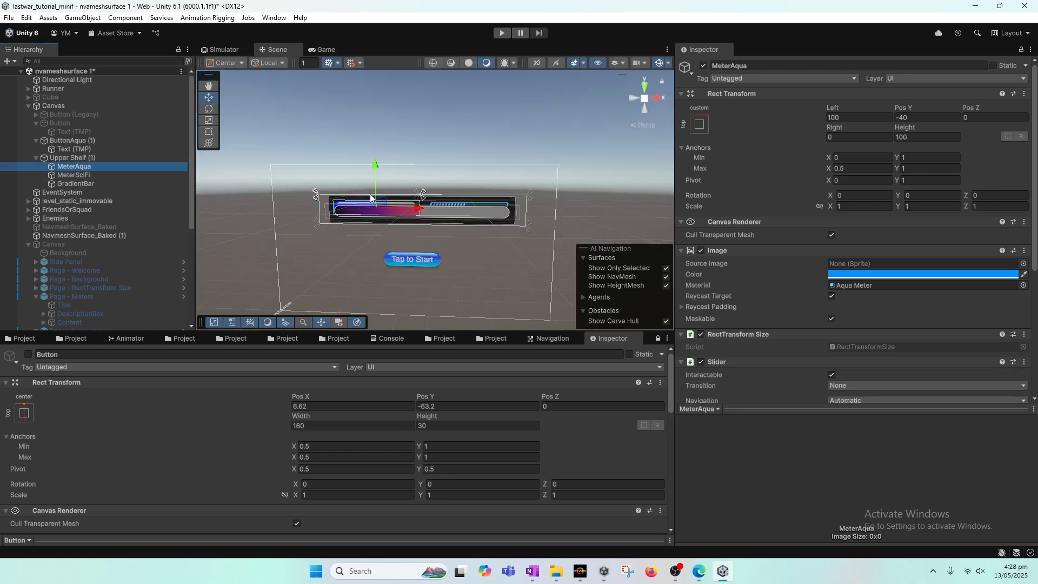
pyautogui.moveTo(376, 164); pyautogui.dragTo(394, 226)
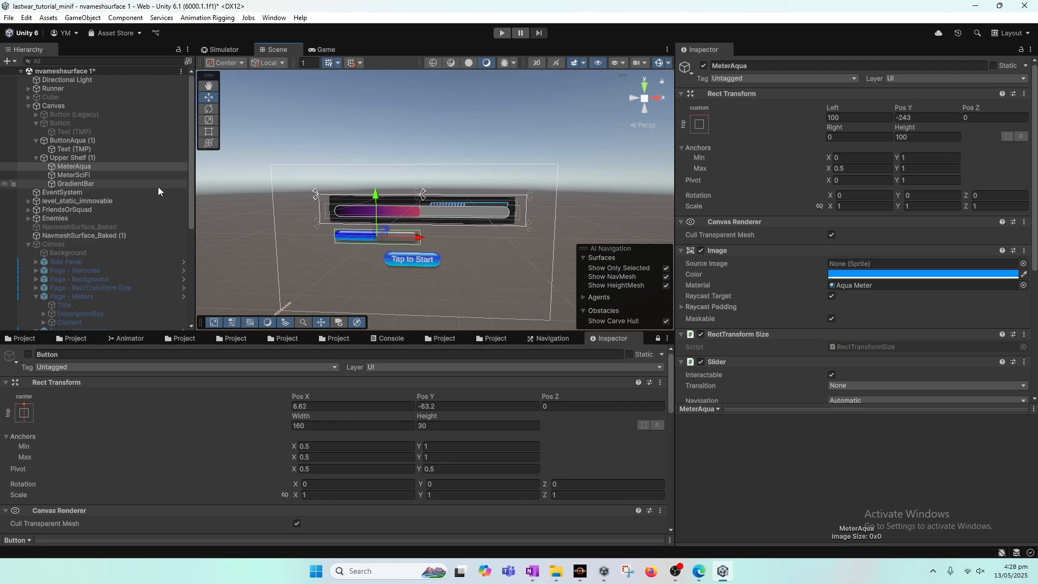
# Try scaling the Upper Shelf copy vertically, then undo the scaling
pyautogui.click(79, 159)
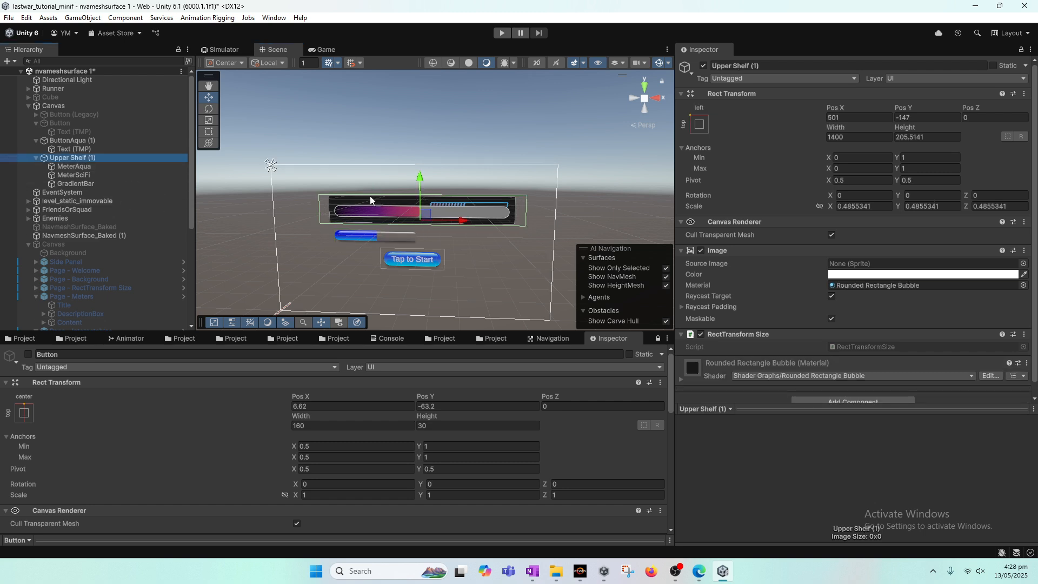
pyautogui.press('e')
pyautogui.press('r')
pyautogui.moveTo(421, 177); pyautogui.dragTo(430, 148)
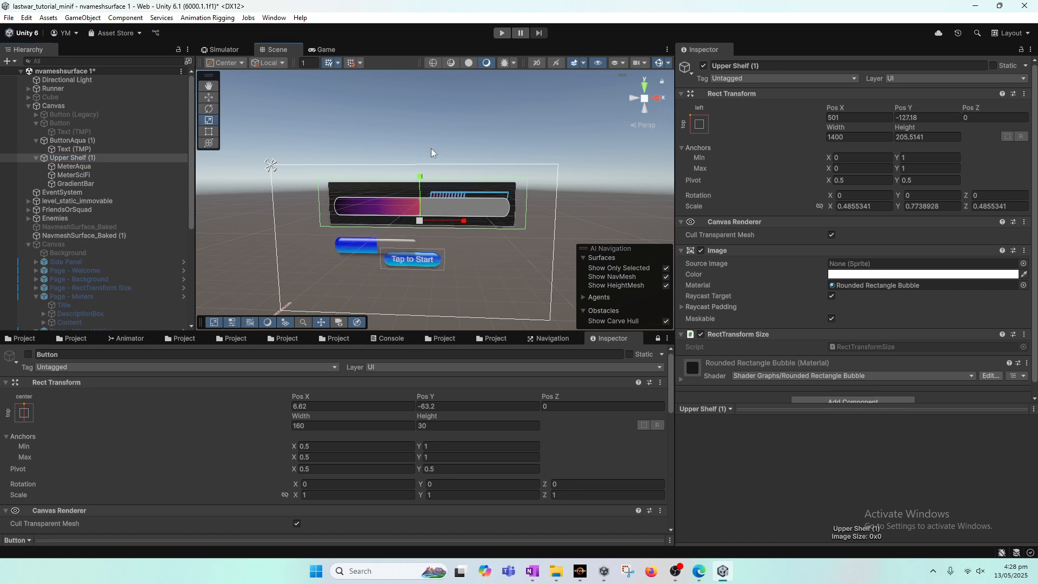
pyautogui.hotkey('ctrl', 'z')
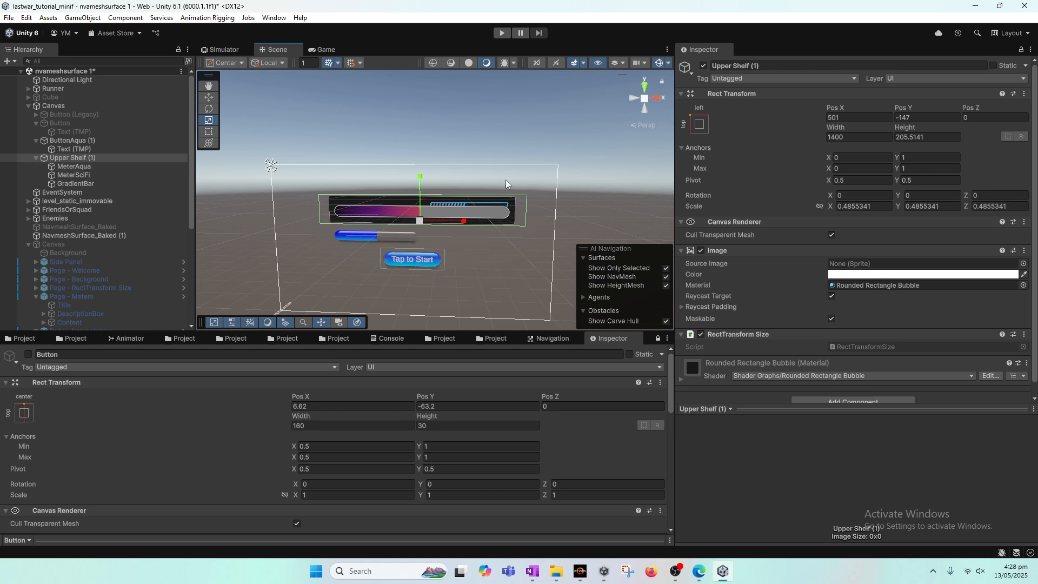
# Move MeterAqua, MeterSciFi and GradientBar out of the Upper Shelf copy directly under the Canvas
pyautogui.scroll(-2, 854, 259)
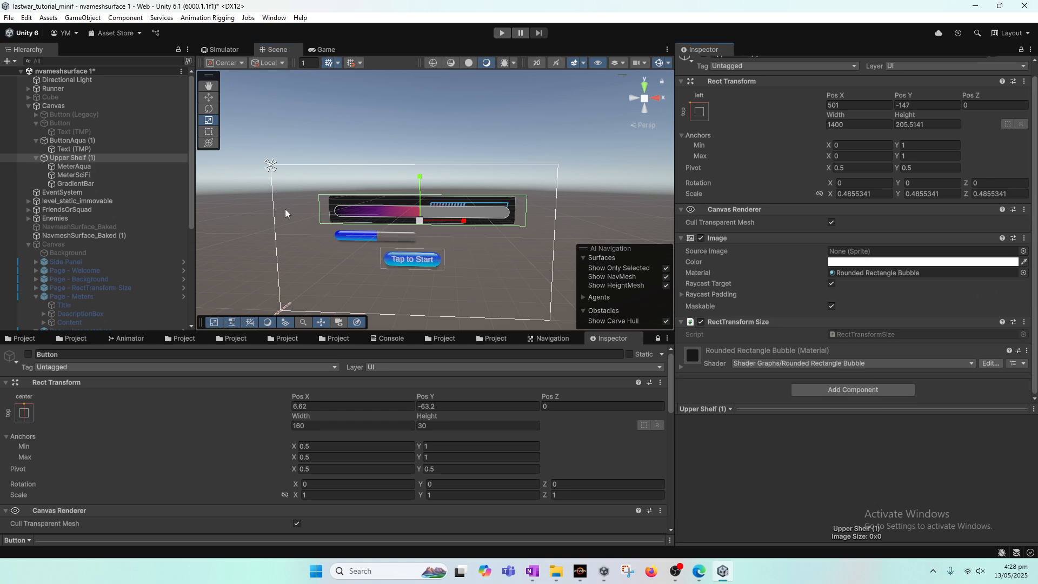
pyautogui.click(77, 167)
pyautogui.keyDown('ctrl'); pyautogui.click(81, 174); pyautogui.keyUp('ctrl')
pyautogui.keyDown('ctrl'); pyautogui.click(85, 182); pyautogui.keyUp('ctrl')
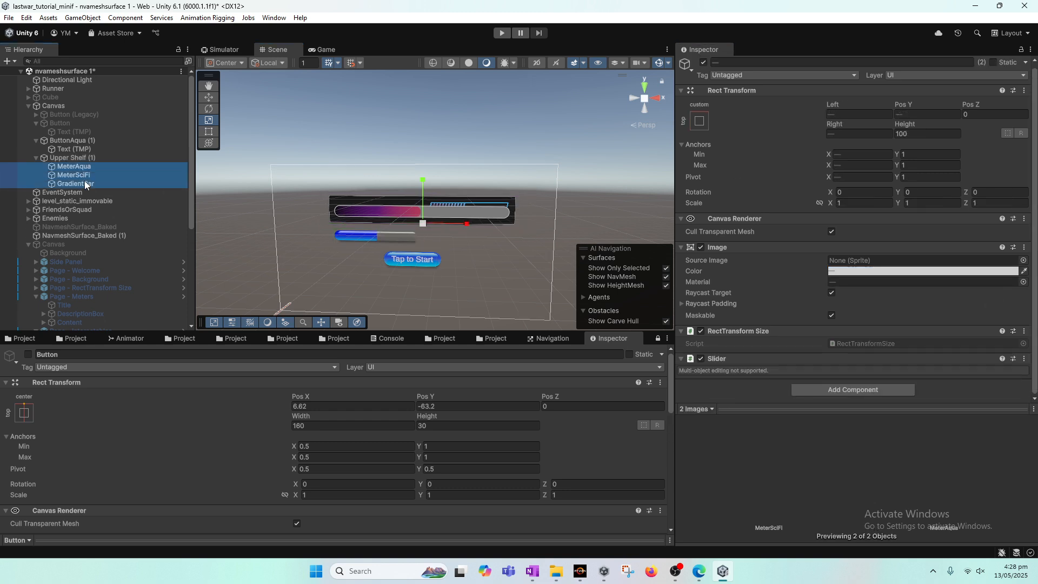
pyautogui.moveTo(77, 167); pyautogui.dragTo(68, 108)
# Stretch the Upper Shelf copy to about 1.46 vertical scale and shift it to Y -158 behind the meters, then preview
pyautogui.click(75, 158)
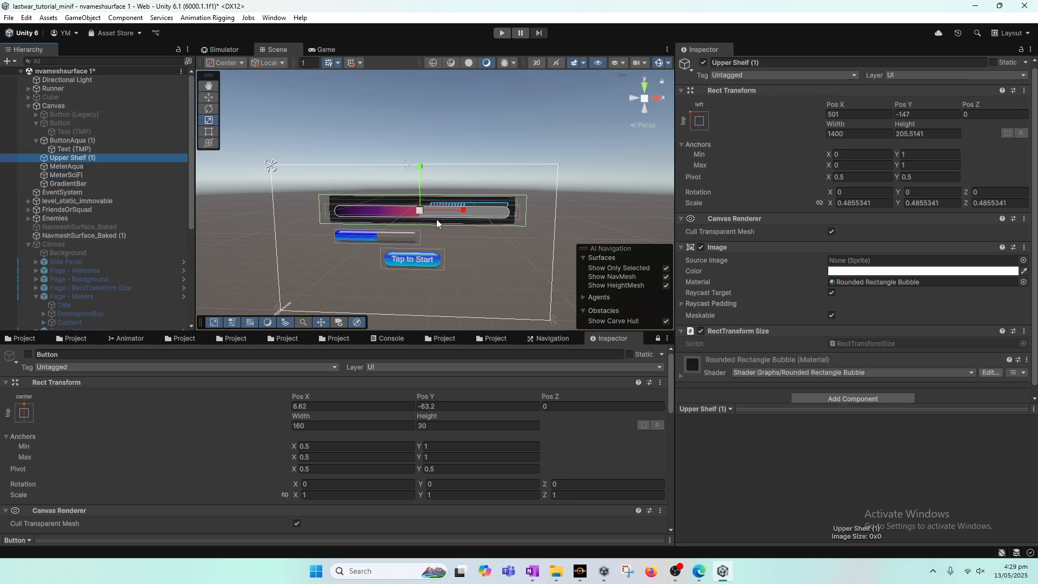
pyautogui.moveTo(419, 178); pyautogui.dragTo(432, 76)
pyautogui.press('w')
pyautogui.moveTo(420, 168)
pyautogui.mouseDown()
pyautogui.moveTo(420, 206)
pyautogui.moveTo(424, 174)
pyautogui.mouseUp()
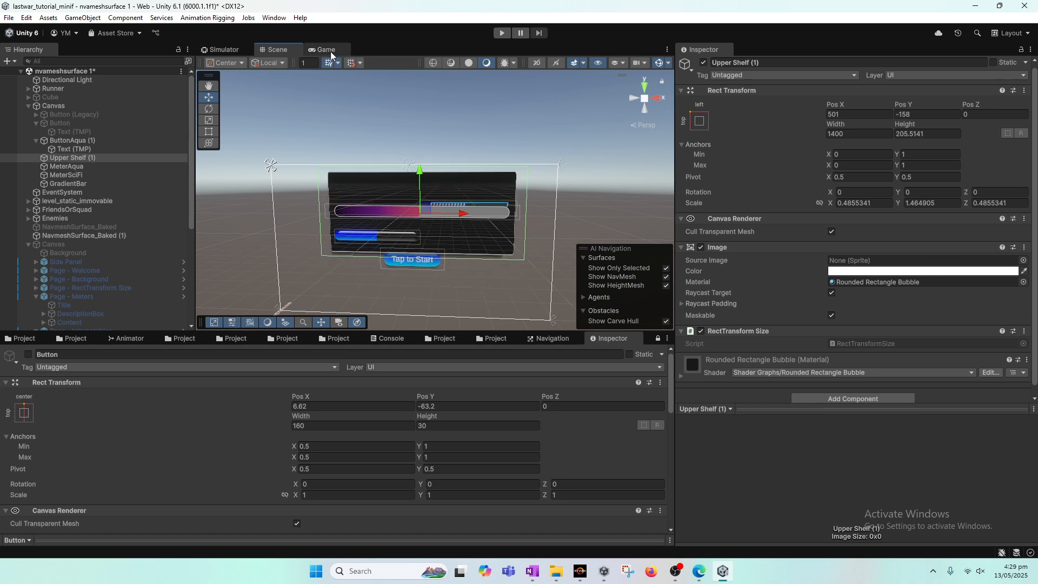
pyautogui.click(324, 50)
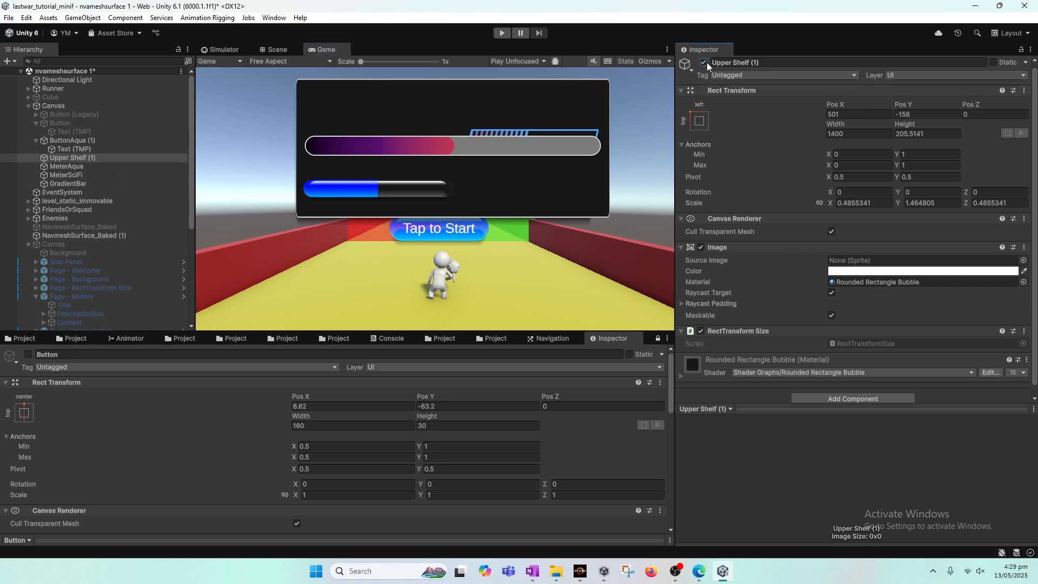
# Move MeterAqua, MeterSciFi and GradientBar back inside the Upper Shelf copy as its children
pyautogui.click(99, 168)
pyautogui.click(67, 157)
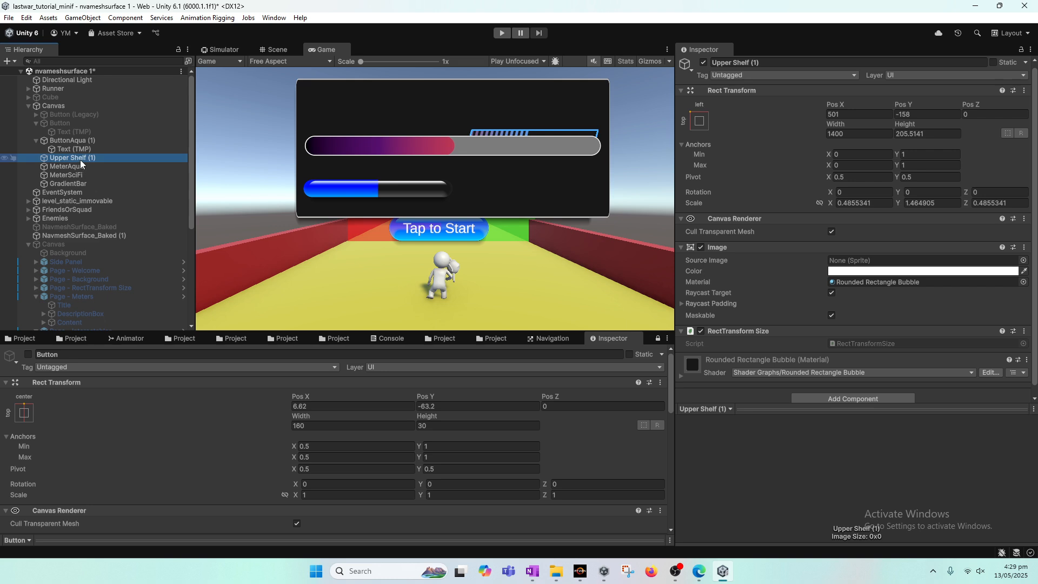
pyautogui.click(74, 184)
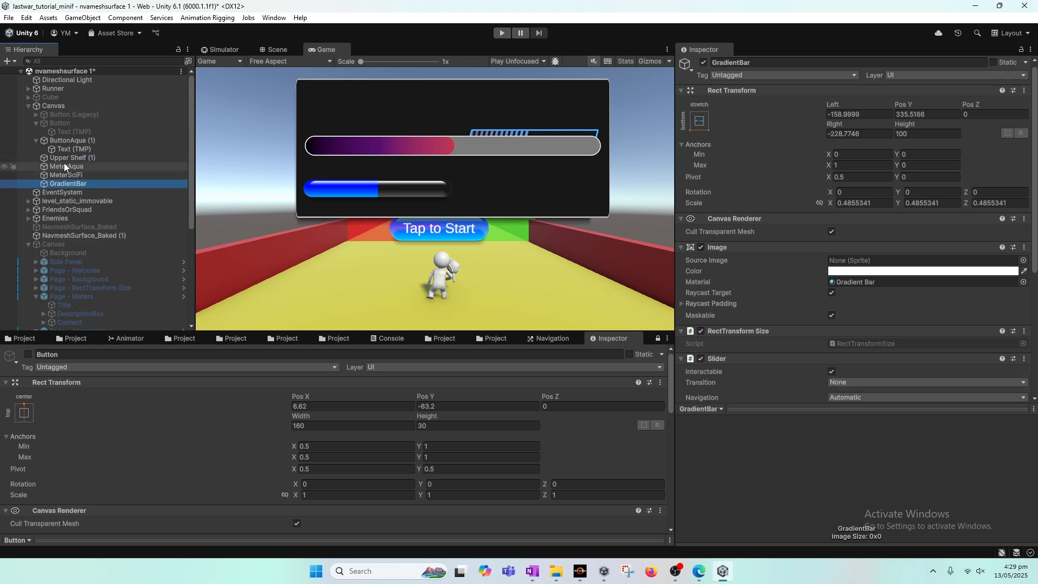
pyautogui.click(75, 158)
pyautogui.click(78, 167)
pyautogui.keyDown('ctrl'); pyautogui.click(79, 175); pyautogui.keyUp('ctrl')
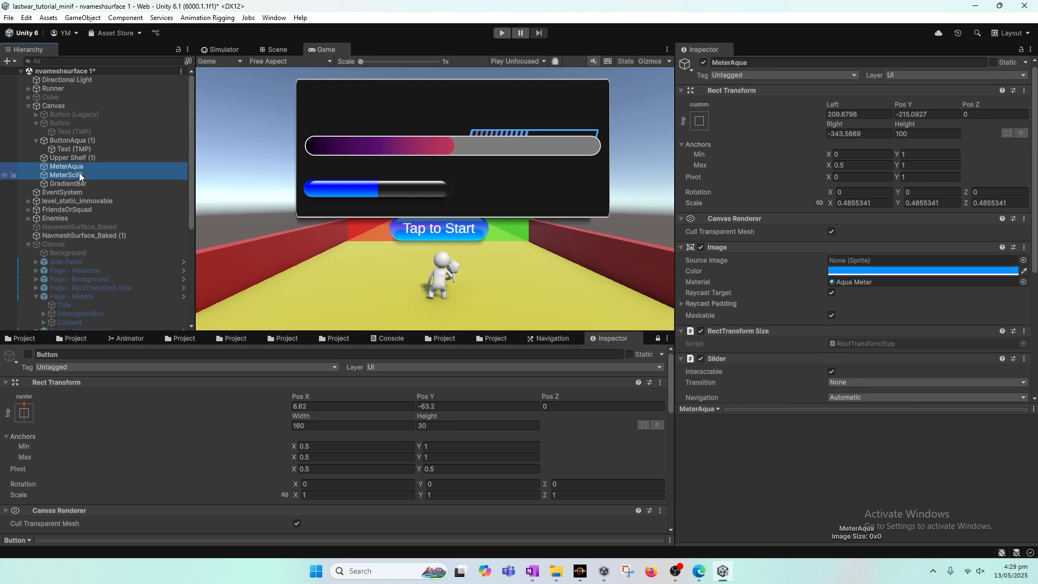
pyautogui.keyDown('ctrl'); pyautogui.click(76, 183); pyautogui.keyUp('ctrl')
pyautogui.moveTo(61, 167); pyautogui.dragTo(71, 159)
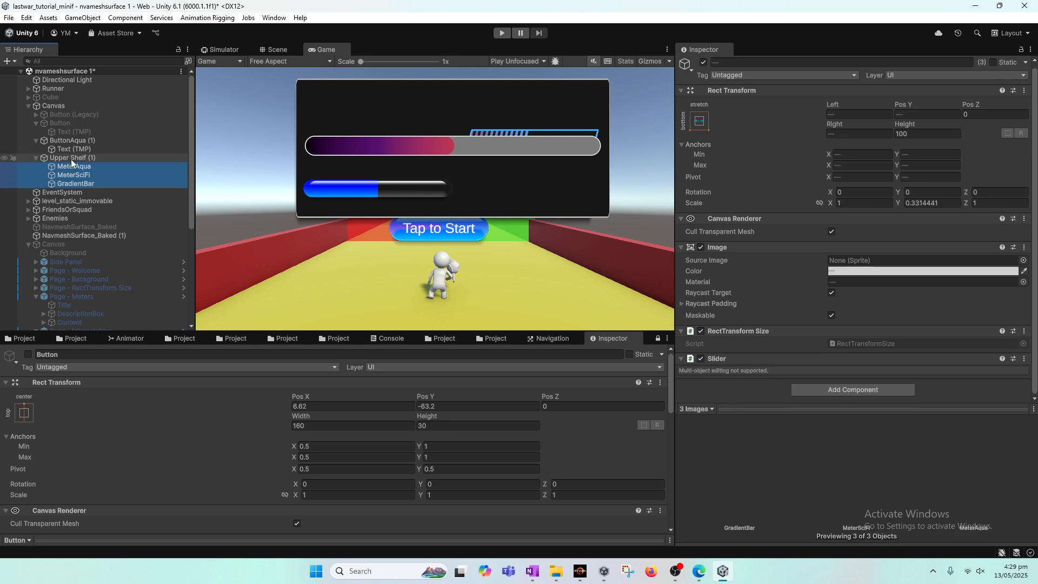
# Adjust MeterAqua's Y position to about -140 and MeterSciFi's Y position to about -37 within the shelf
pyautogui.click(77, 167)
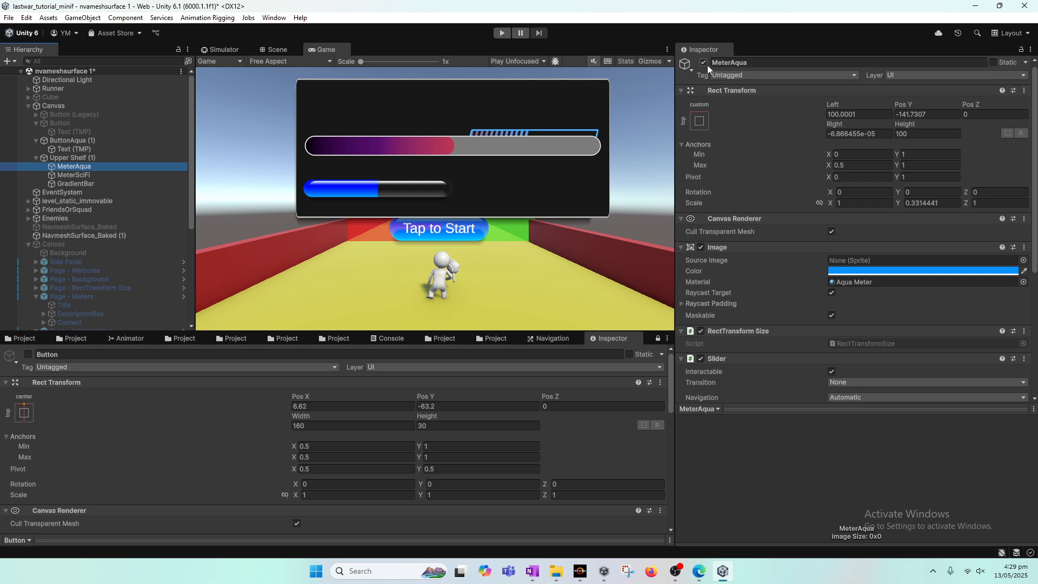
pyautogui.moveTo(898, 104); pyautogui.dragTo(906, 104)
pyautogui.click(105, 176)
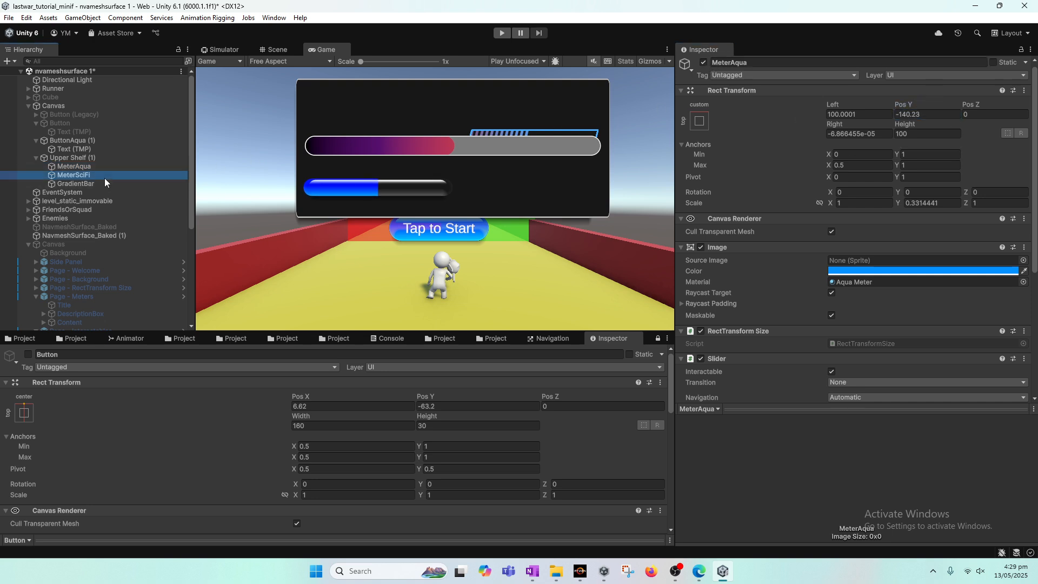
pyautogui.moveTo(903, 105); pyautogui.dragTo(929, 100)
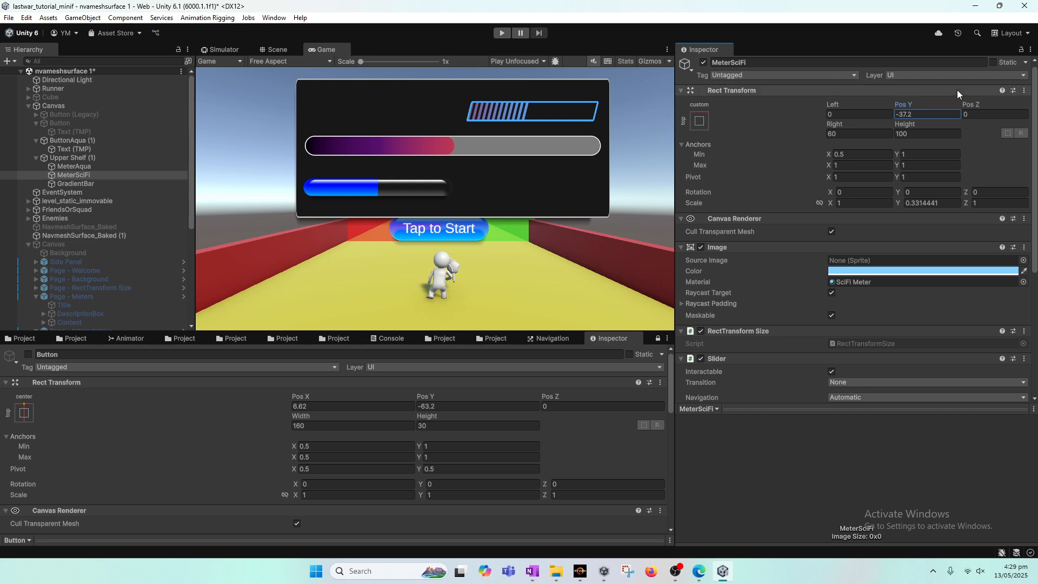
# Preview the shelf in Play mode by dragging the meter sliders, then stop playing
pyautogui.click(502, 34)
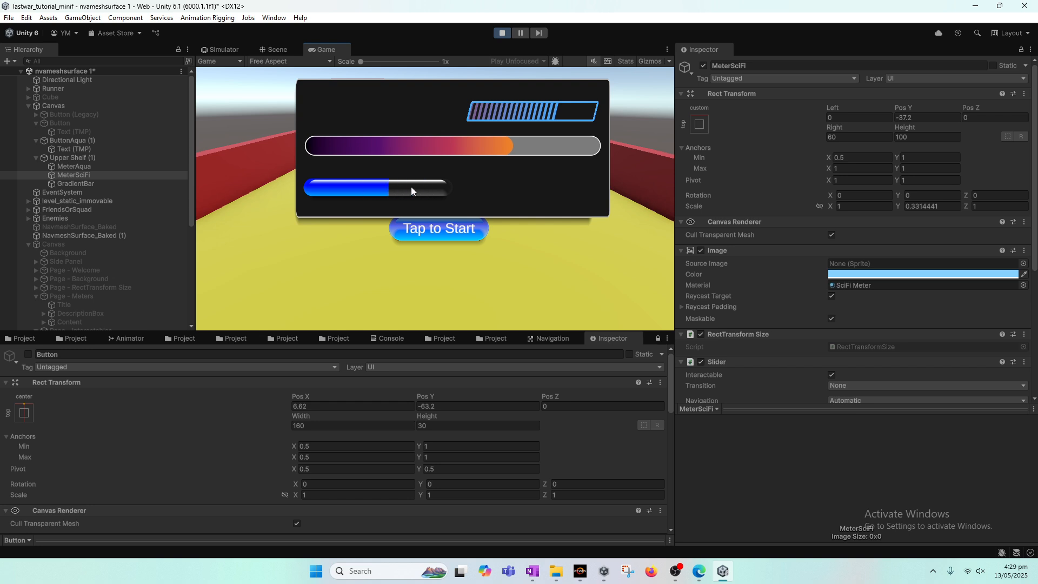
pyautogui.moveTo(437, 190); pyautogui.dragTo(468, 193)
pyautogui.moveTo(530, 119); pyautogui.dragTo(571, 112)
pyautogui.moveTo(530, 114); pyautogui.dragTo(562, 112)
pyautogui.click(502, 33)
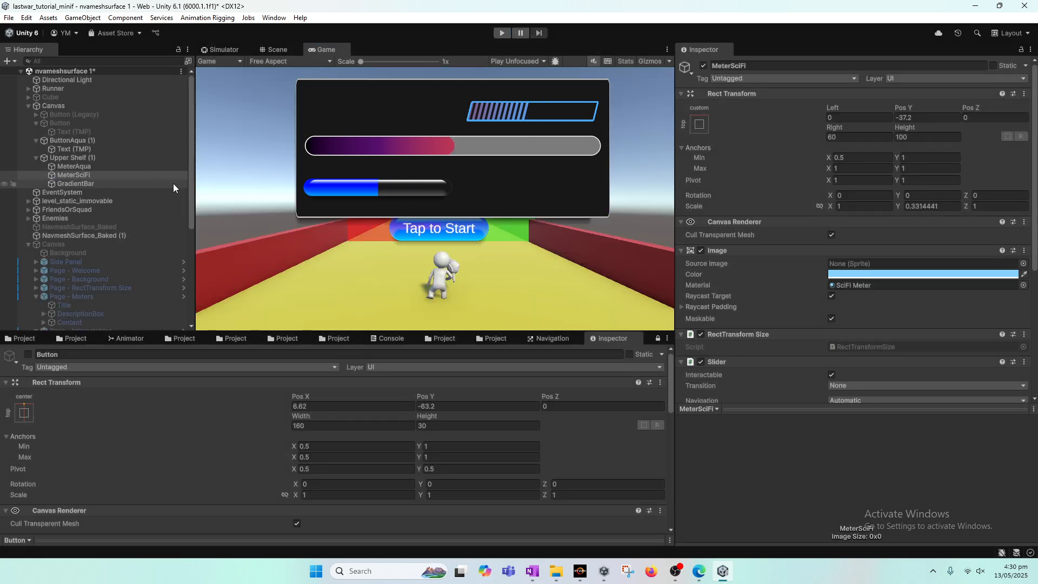
pyautogui.click(91, 182)
pyautogui.click(92, 175)
pyautogui.keyDown('ctrl'); pyautogui.click(96, 184); pyautogui.keyUp('ctrl')
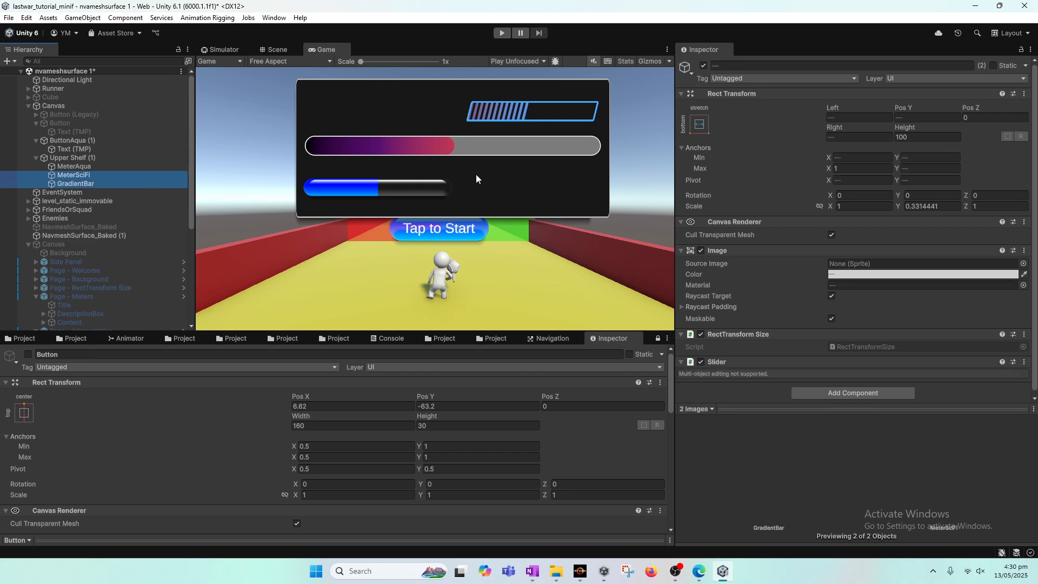
pyautogui.click(703, 66)
pyautogui.click(703, 65)
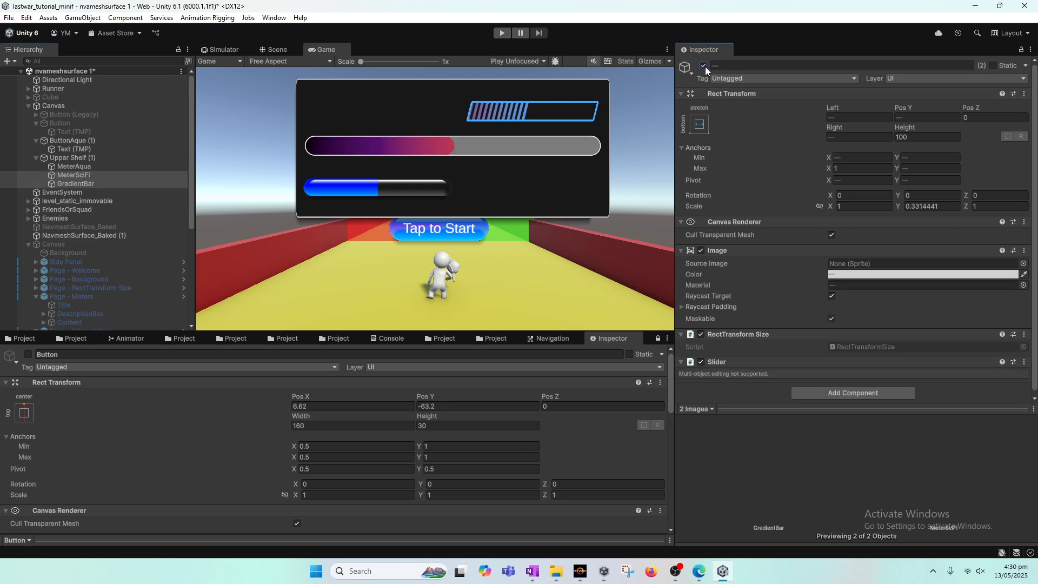
# Deactivate the MeterAqua and GradientBar objects inside the shelf copy
pyautogui.click(166, 157)
pyautogui.click(102, 165)
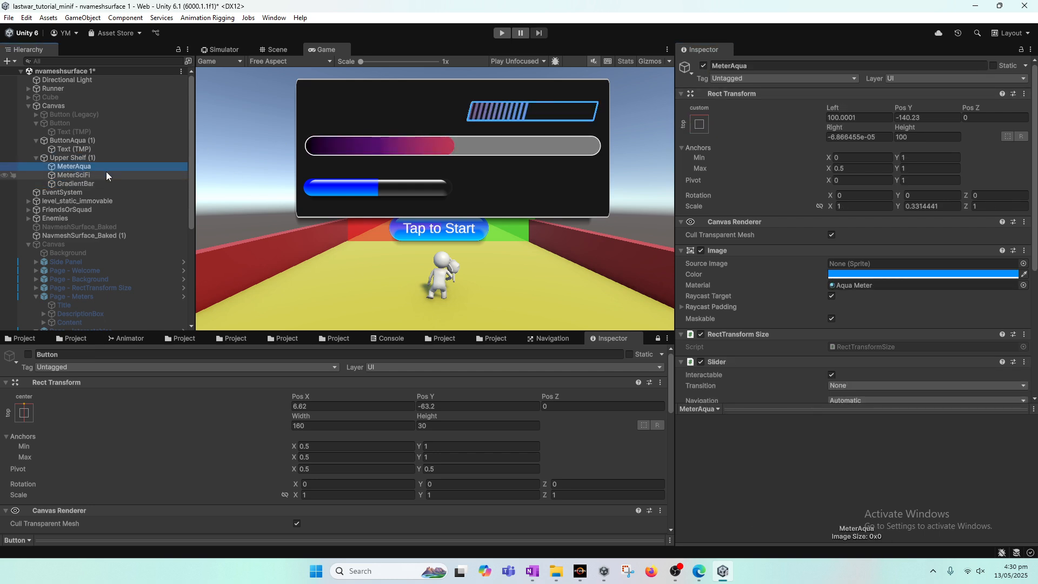
pyautogui.keyDown('ctrl'); pyautogui.click(106, 171); pyautogui.keyUp('ctrl')
pyautogui.click(703, 66)
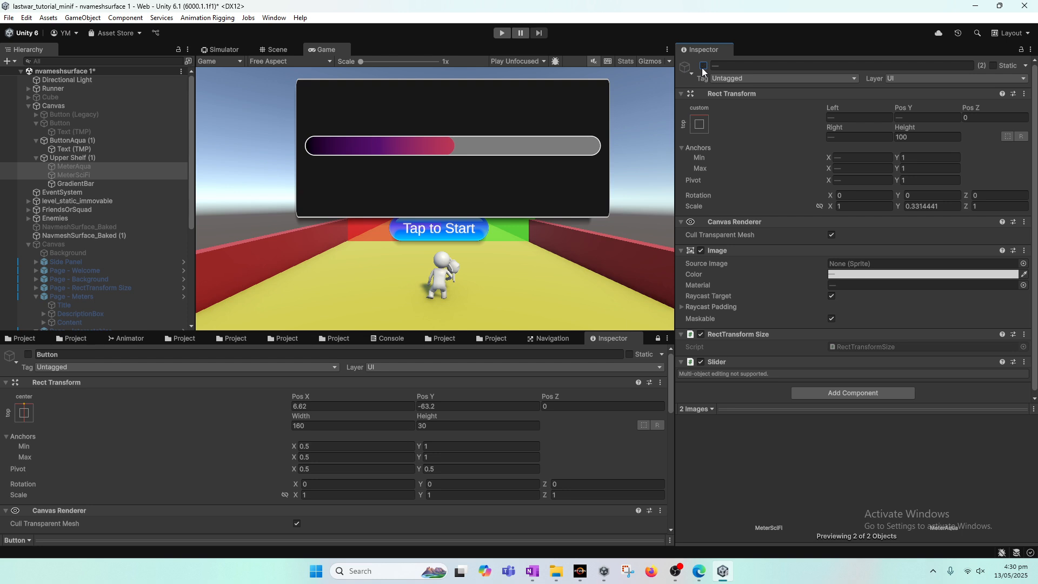
pyautogui.click(703, 65)
pyautogui.keyDown('ctrl'); pyautogui.click(109, 183); pyautogui.keyUp('ctrl')
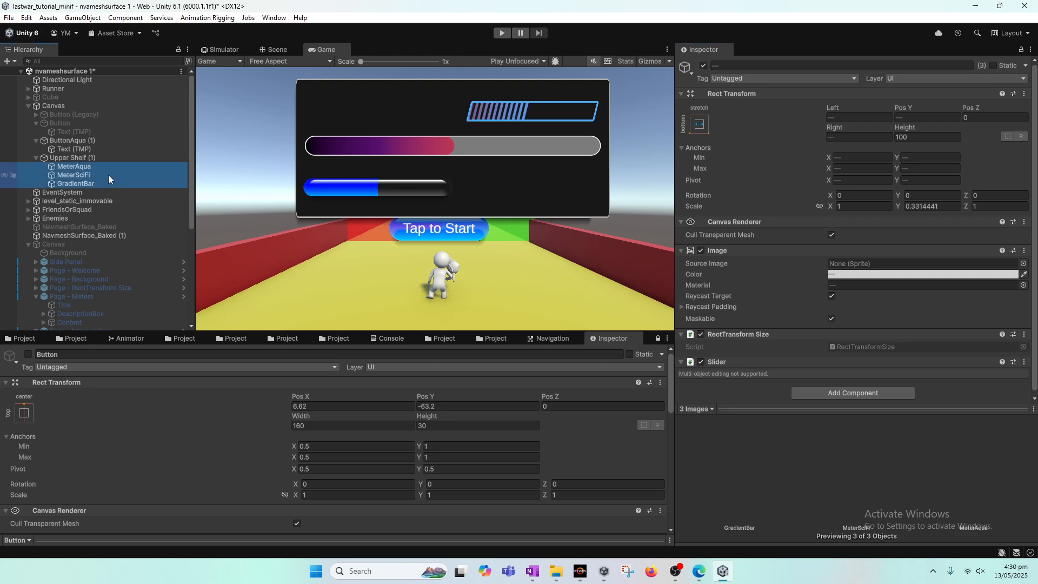
pyautogui.keyDown('ctrl'); pyautogui.click(108, 174); pyautogui.keyUp('ctrl')
pyautogui.click(704, 67)
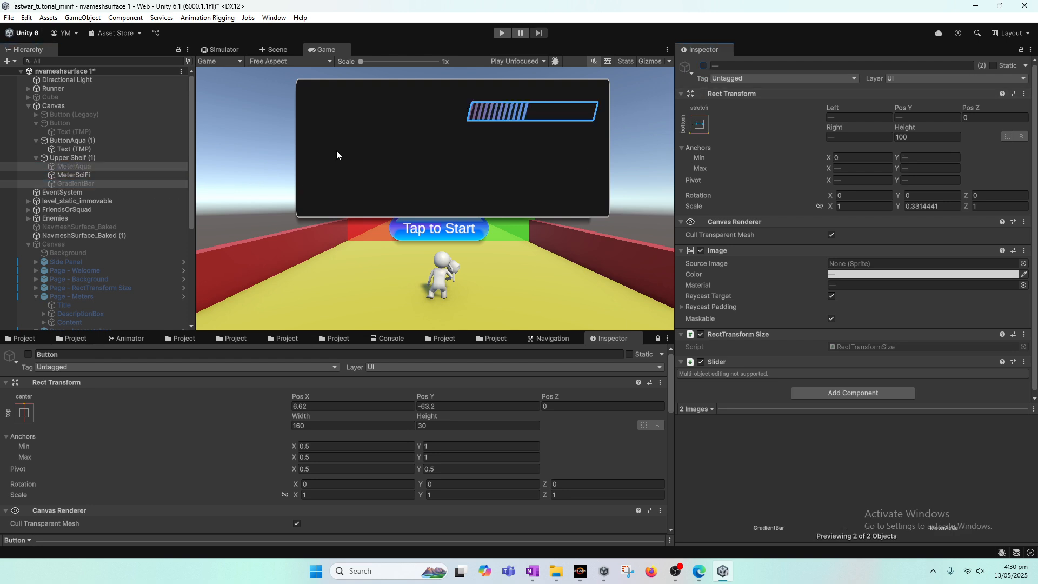
# Rename the Upper Shelf copy to Settings
pyautogui.click(74, 176)
pyautogui.click(83, 158)
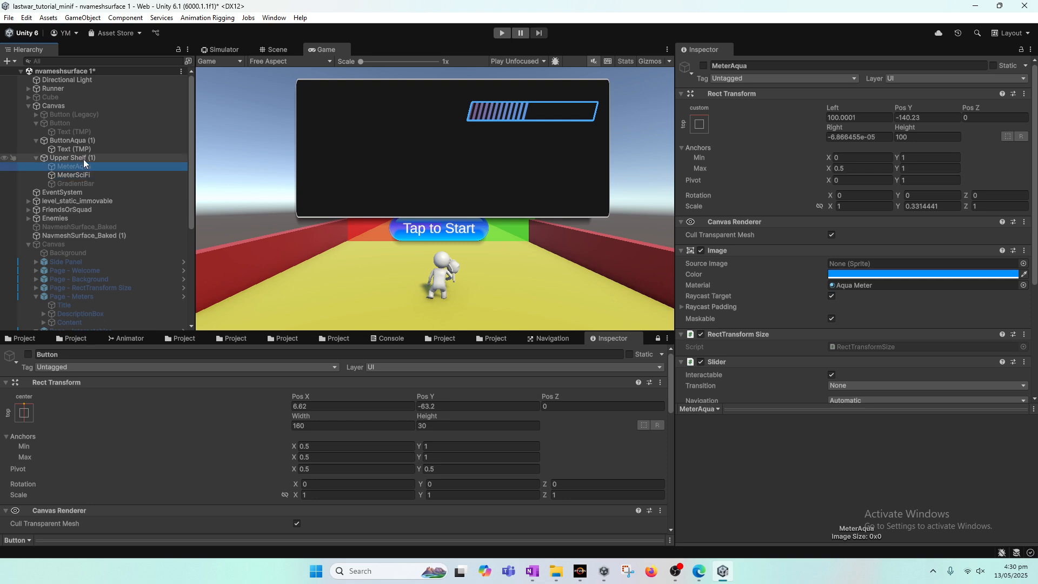
pyautogui.click(759, 66)
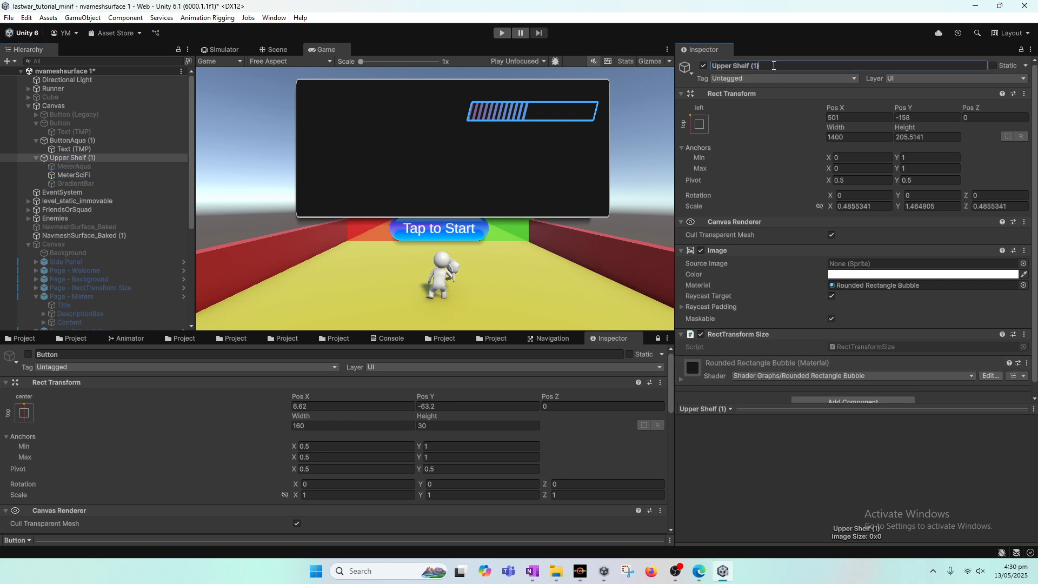
pyautogui.press('BackSpace')
pyautogui.press('BackSpace')
pyautogui.press('BackSpace')
pyautogui.press('BackSpace')
pyautogui.press('BackSpace')
pyautogui.press('BackSpace')
pyautogui.press('BackSpace')
pyautogui.press('BackSpace')
pyautogui.press('BackSpace')
pyautogui.press('BackSpace')
pyautogui.press('BackSpace')
pyautogui.press('BackSpace')
pyautogui.press('BackSpace')
pyautogui.press('BackSpace')
pyautogui.write('Settings')
pyautogui.press('Return')
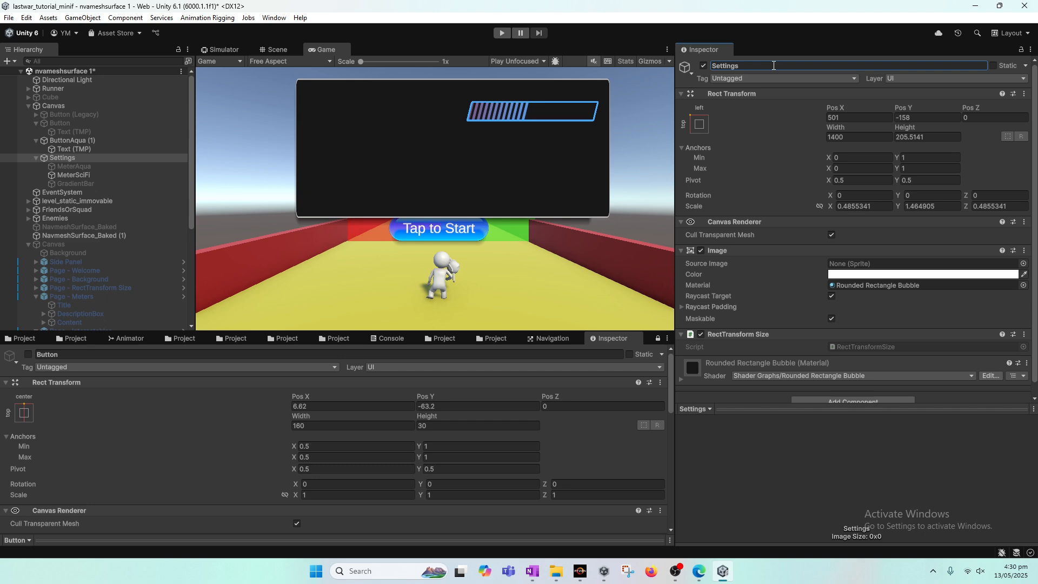
# Move MeterSciFi to the top of the Settings children and shift it up and left inside the panel
pyautogui.moveTo(81, 174); pyautogui.dragTo(80, 167)
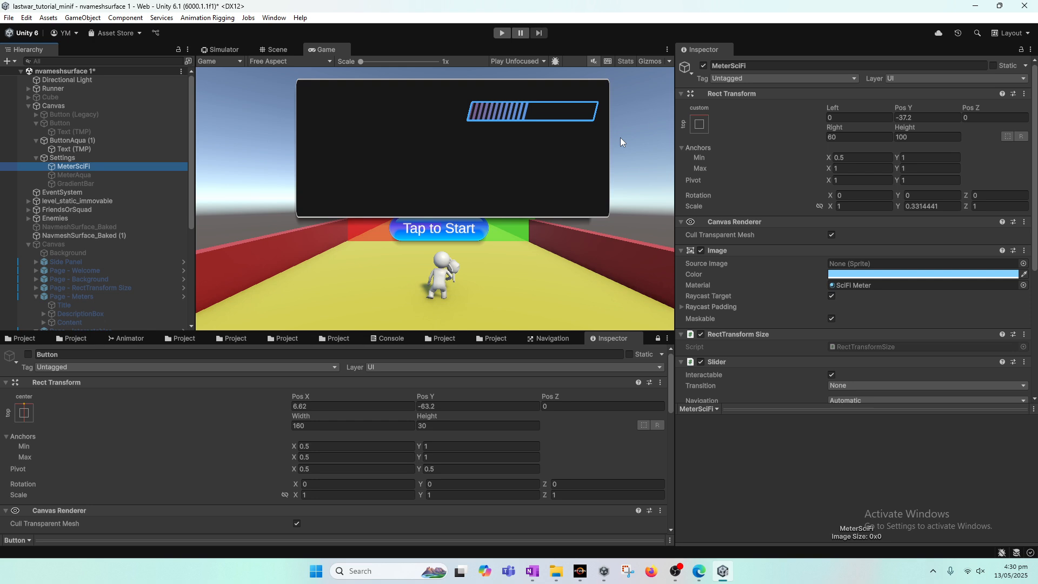
pyautogui.click(280, 47)
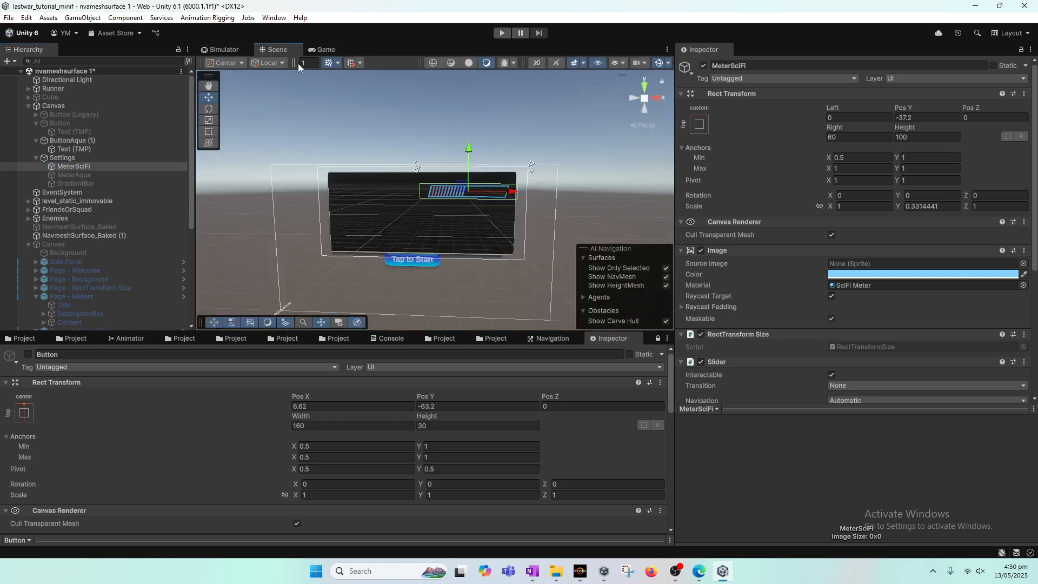
pyautogui.press('w')
pyautogui.moveTo(469, 156); pyautogui.dragTo(469, 168)
pyautogui.moveTo(510, 203); pyautogui.dragTo(470, 204)
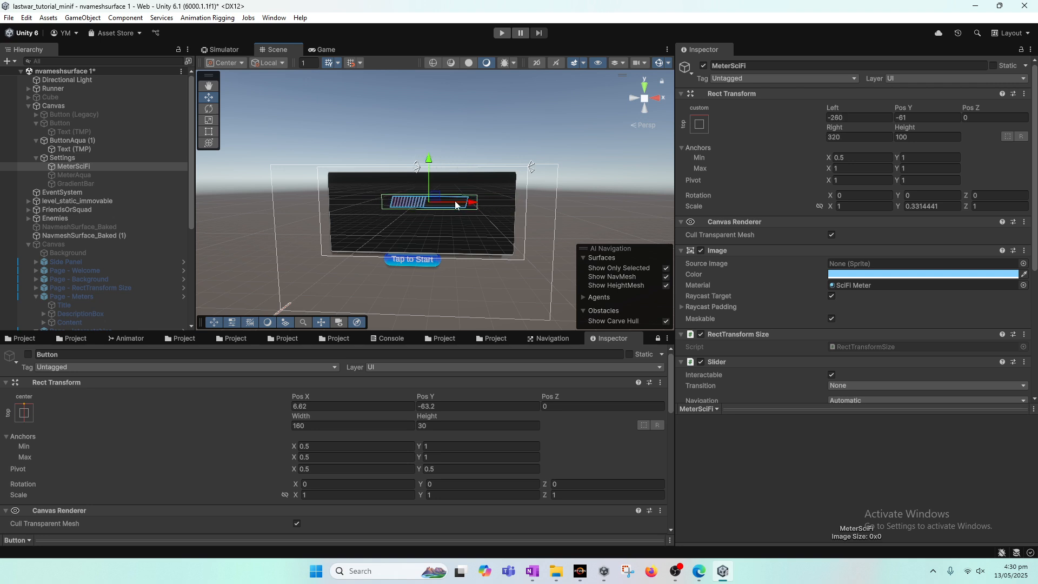
pyautogui.click(699, 129)
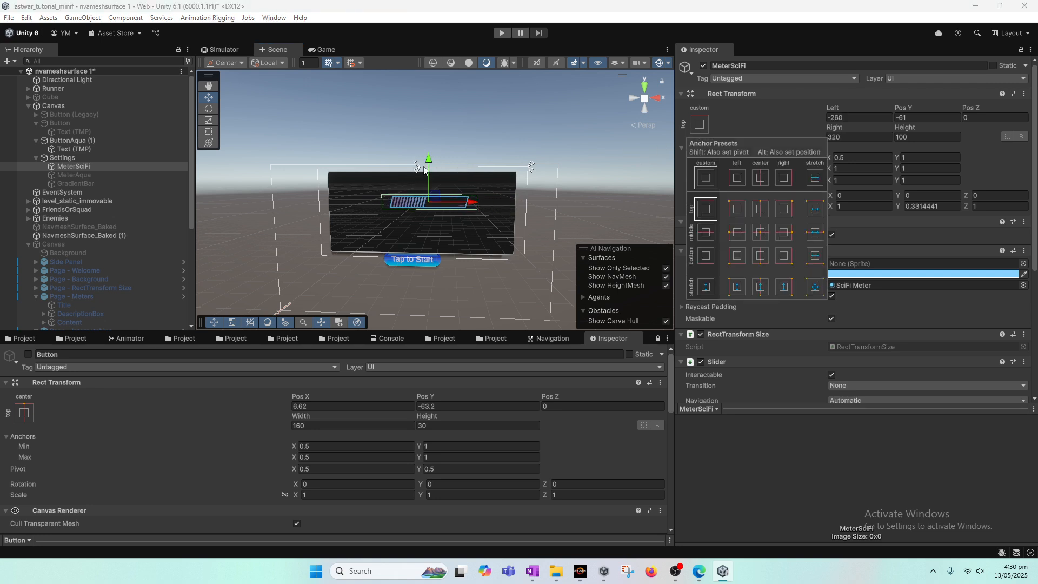
pyautogui.moveTo(424, 170); pyautogui.dragTo(432, 149)
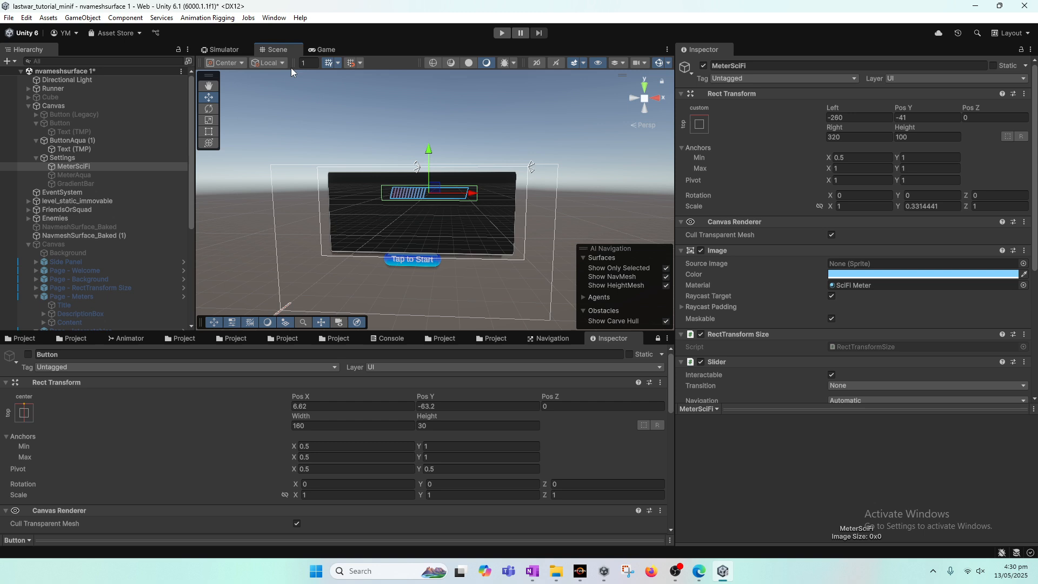
pyautogui.click(332, 53)
pyautogui.moveTo(848, 111); pyautogui.dragTo(524, 115)
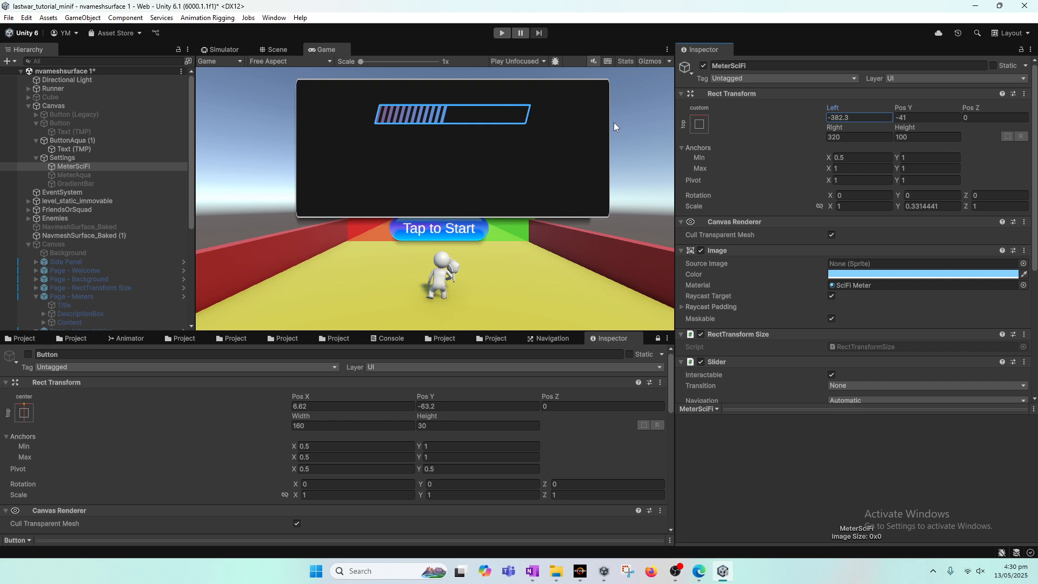
# Reposition MeterSciFi in the Scene view to about Left -332 and Y -61
pyautogui.click(280, 48)
pyautogui.click(105, 158)
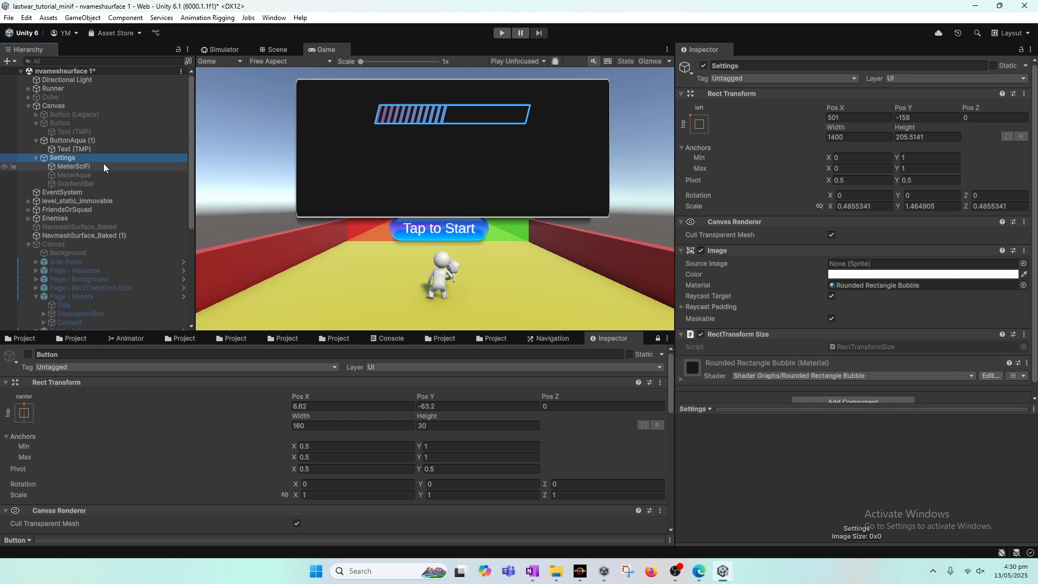
pyautogui.click(104, 166)
pyautogui.click(269, 48)
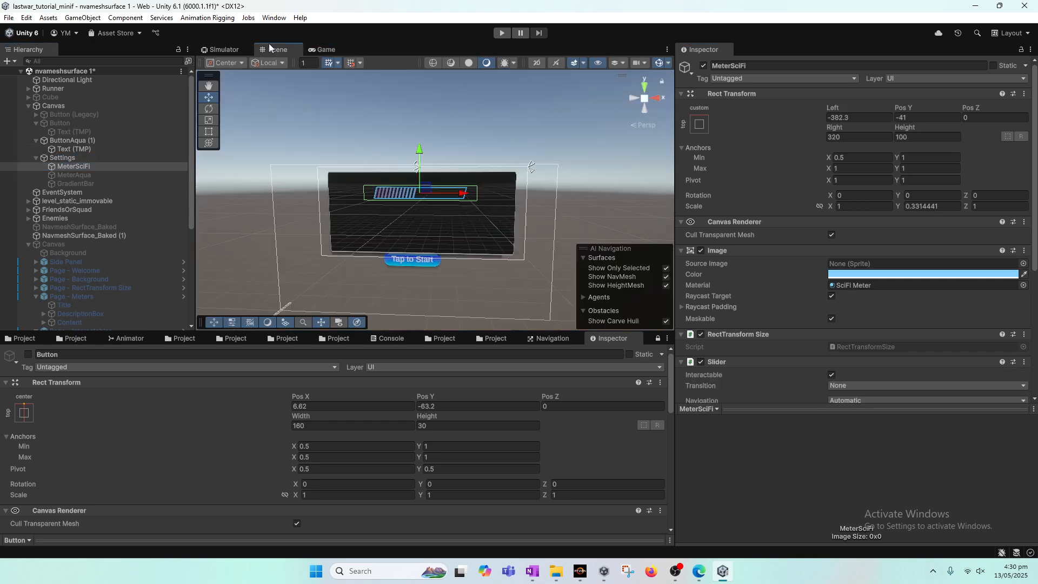
pyautogui.click(449, 173)
pyautogui.click(448, 173)
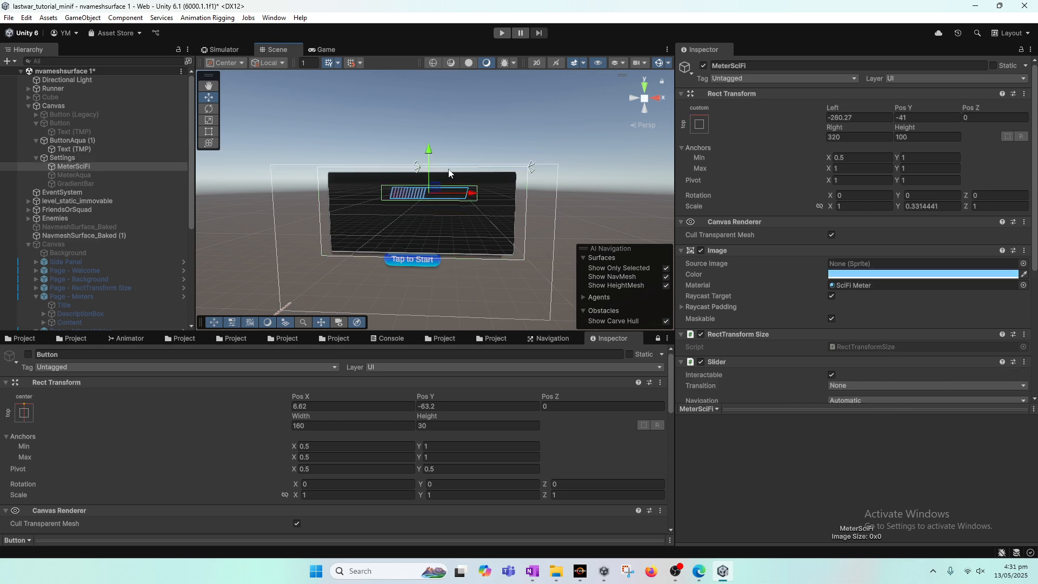
pyautogui.hotkey('ctrl', 'z')
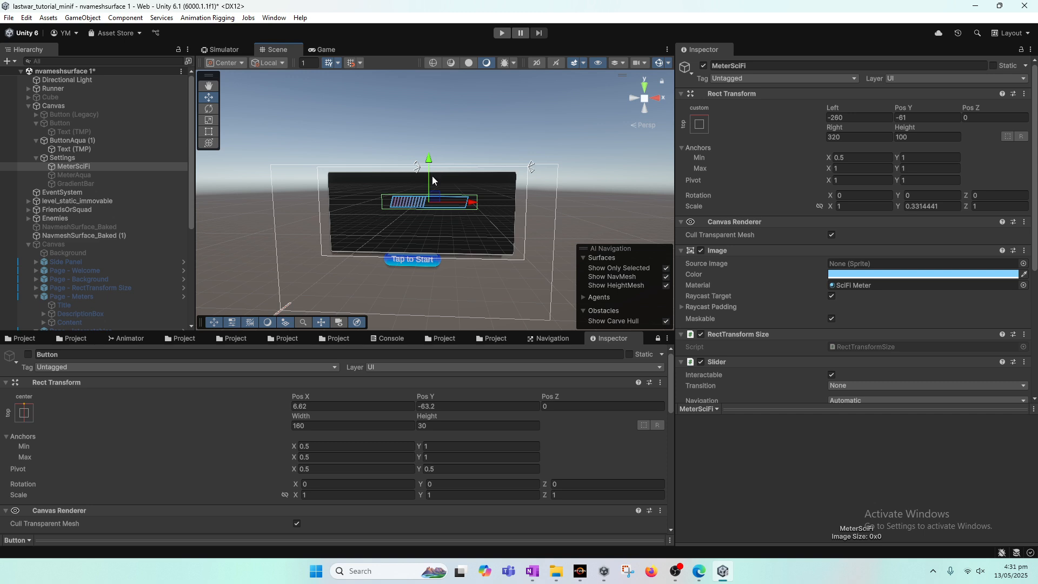
pyautogui.moveTo(479, 207)
pyautogui.mouseDown()
pyautogui.moveTo(442, 203)
pyautogui.moveTo(462, 204)
pyautogui.mouseUp()
pyautogui.click(329, 47)
pyautogui.click(286, 51)
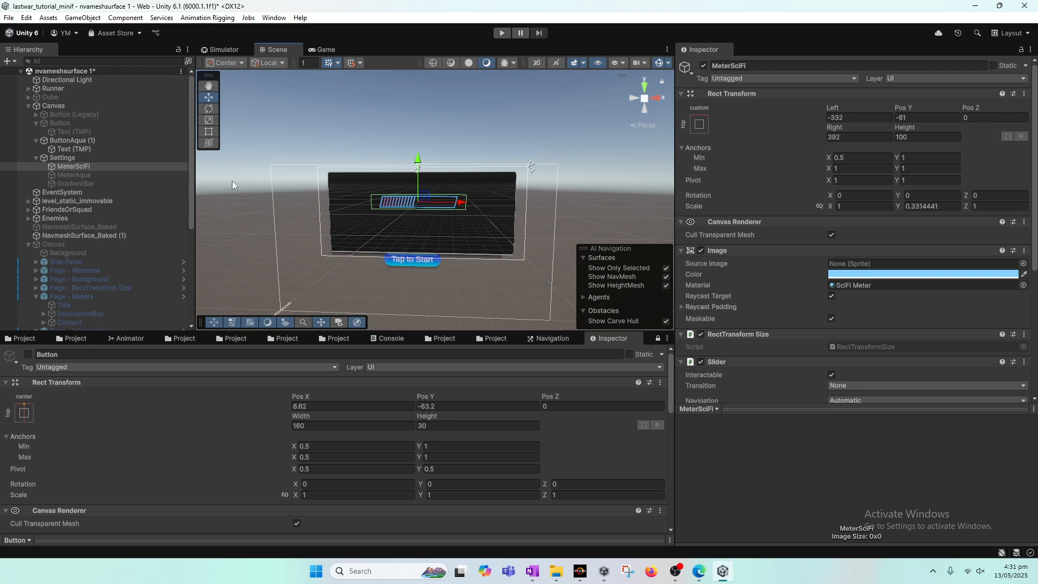
# Add a TextMeshPro text as a child of MeterSciFi and move it left to about X -458
pyautogui.rightClick(69, 167)
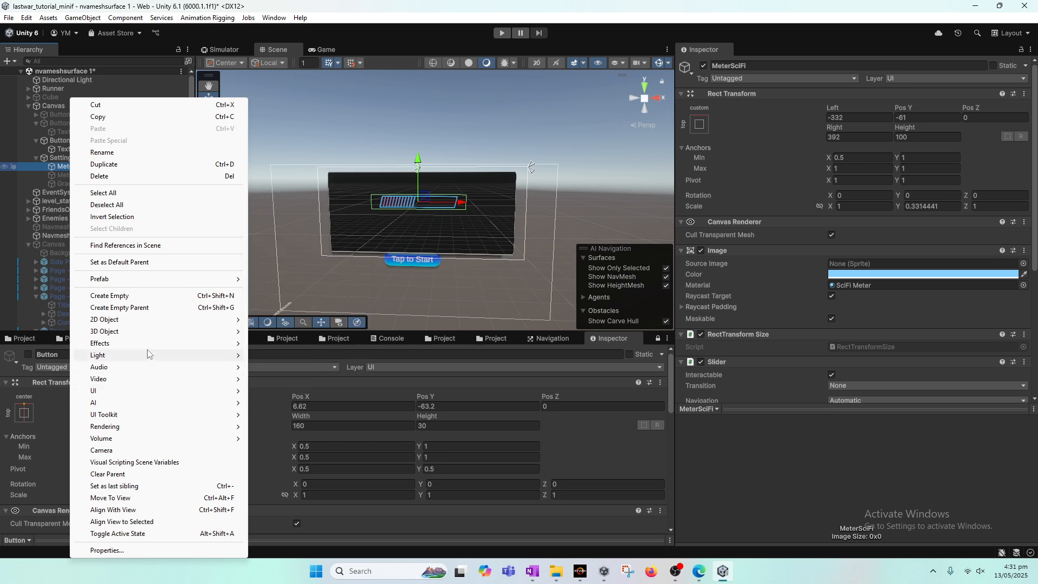
pyautogui.moveTo(139, 349)
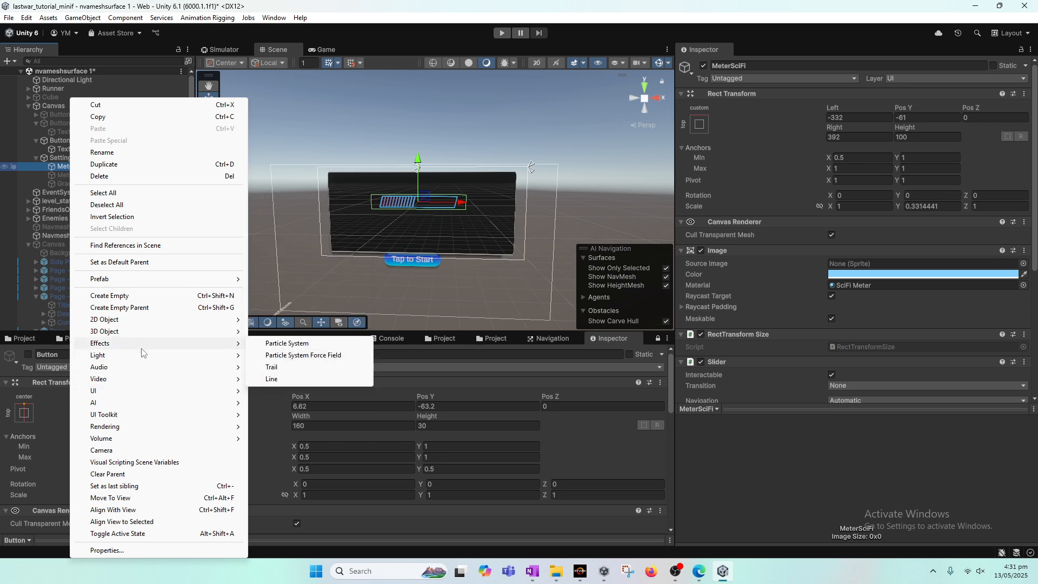
pyautogui.moveTo(149, 391)
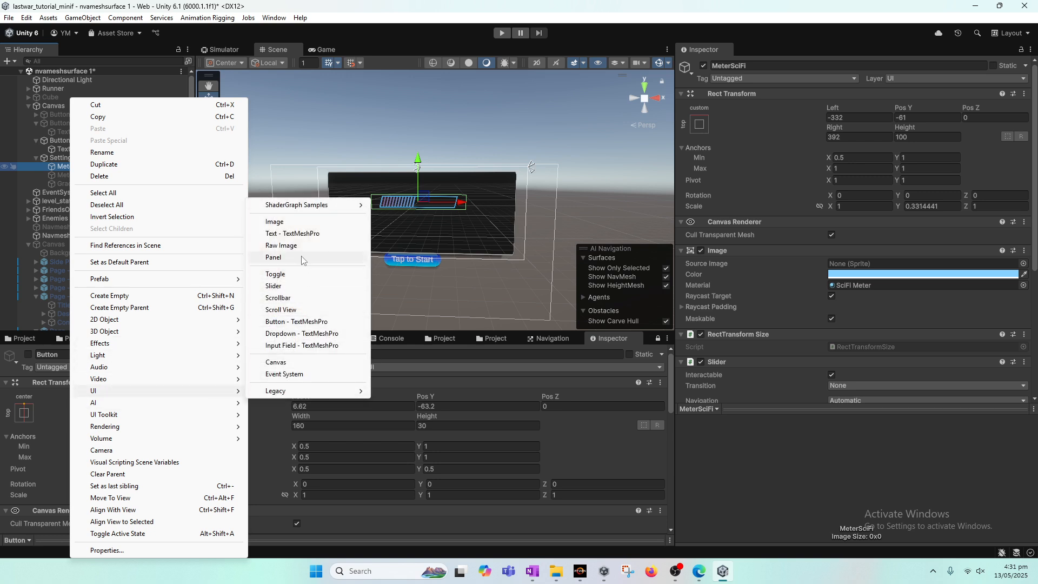
pyautogui.click(294, 233)
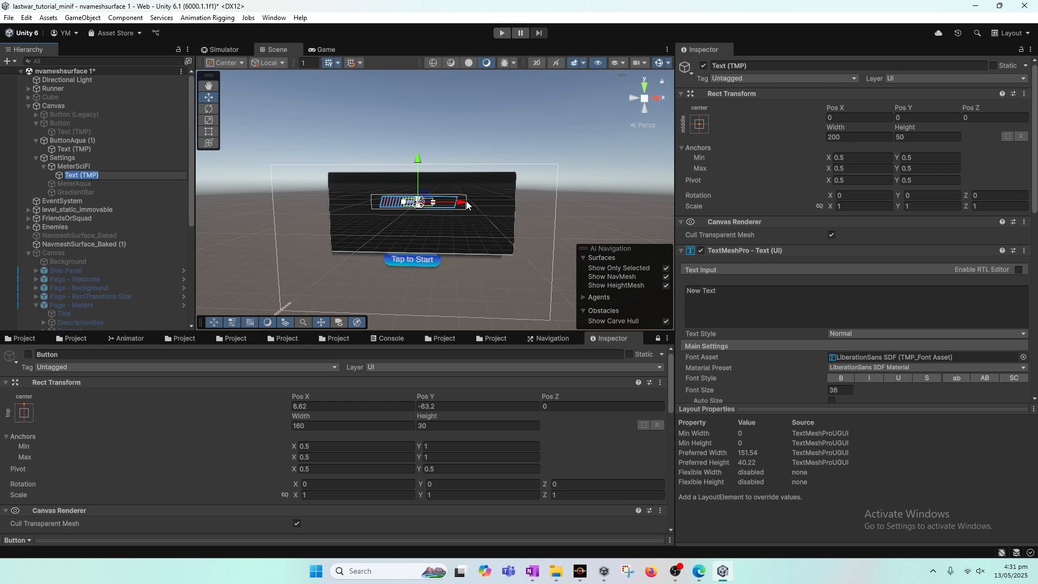
pyautogui.moveTo(466, 200); pyautogui.dragTo(396, 201)
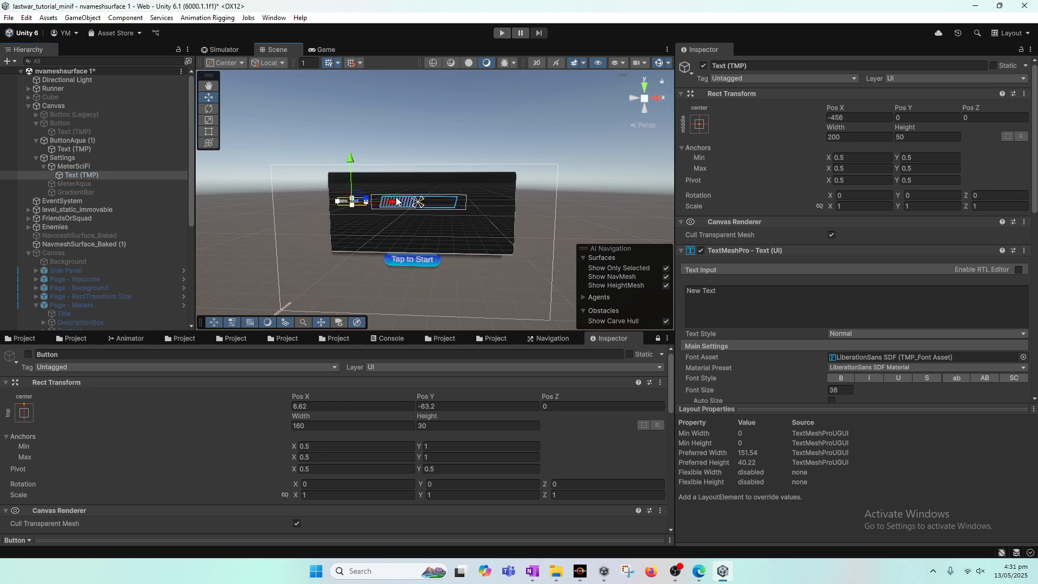
# Set the new text's content to "Music"
pyautogui.click(313, 52)
pyautogui.click(282, 50)
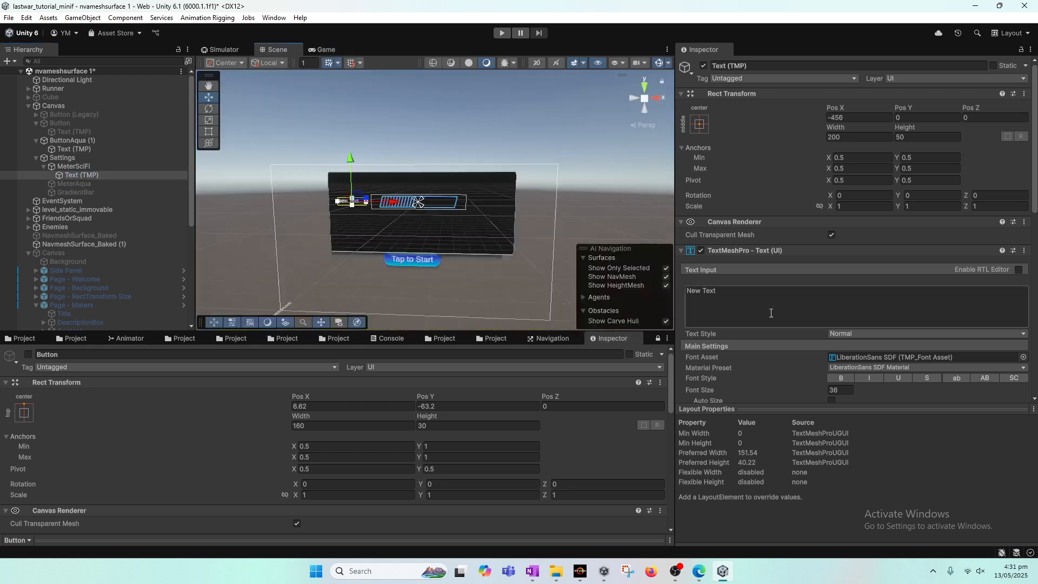
pyautogui.click(758, 306)
pyautogui.write('Music')
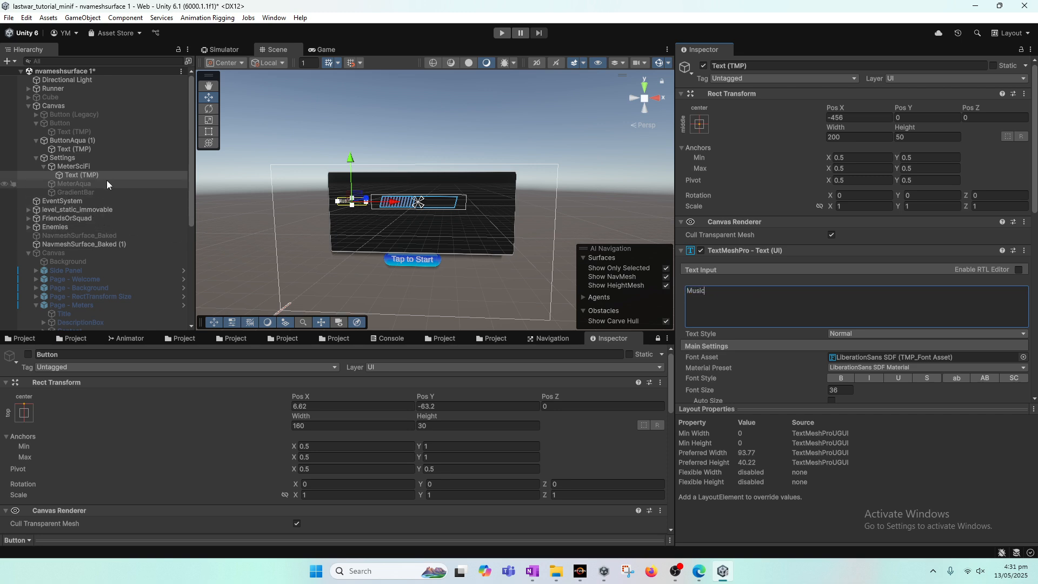
# Change the label text under MeterSciFi from its current content to "Audio"
pyautogui.doubleClick(694, 294)
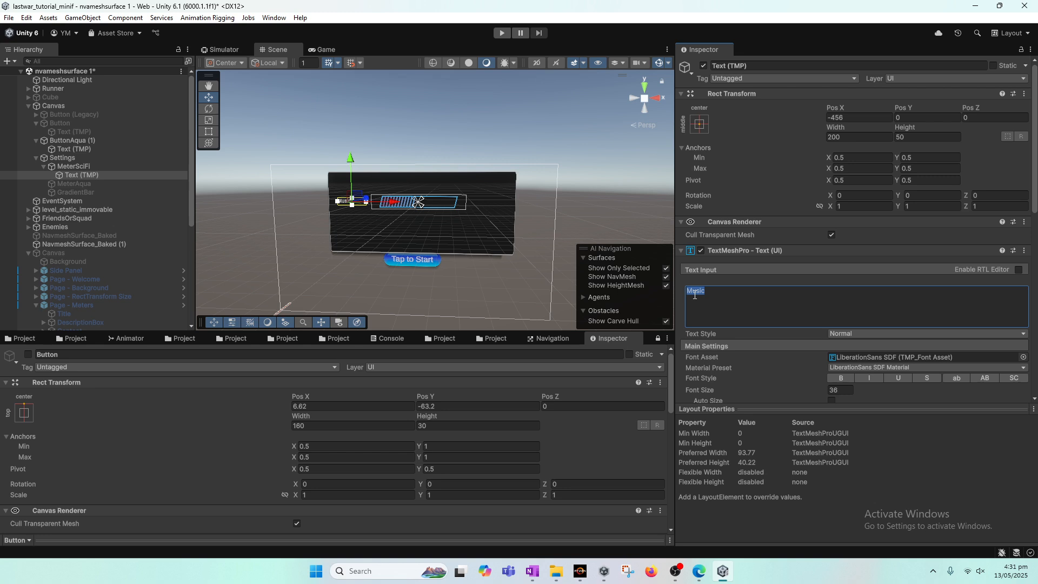
pyautogui.click(89, 177)
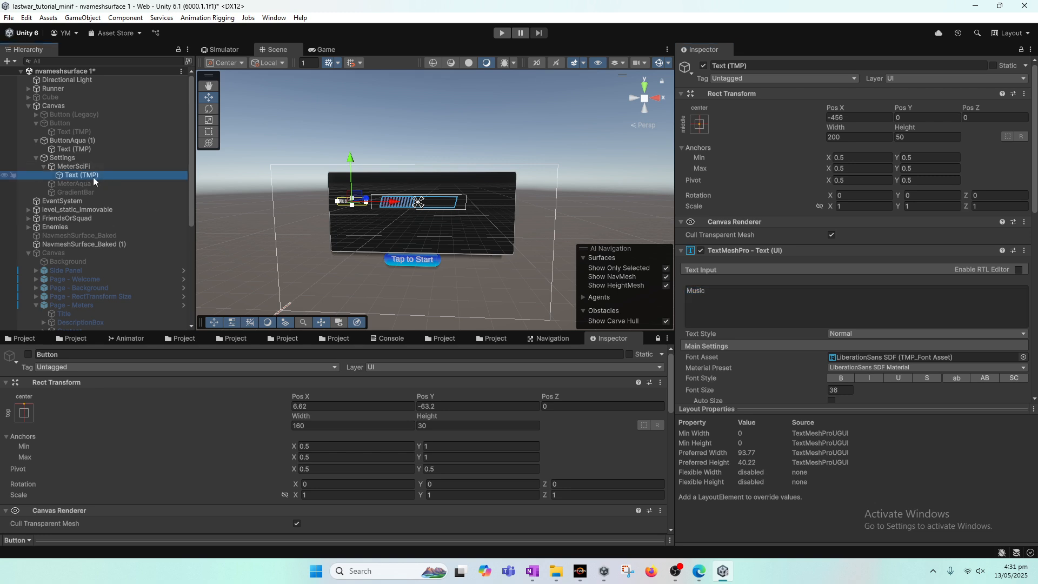
pyautogui.click(708, 298)
pyautogui.click(737, 293)
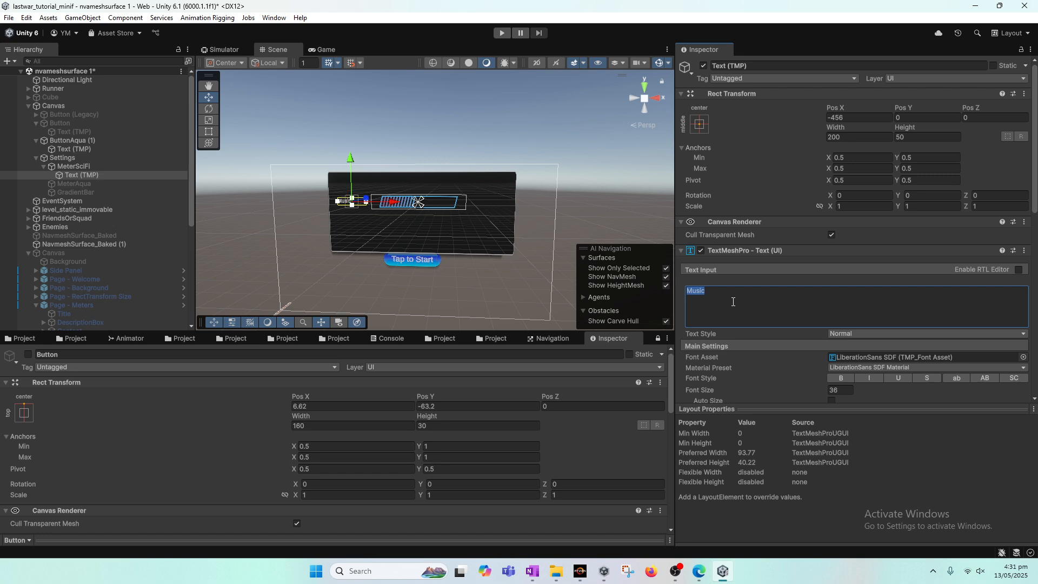
pyautogui.write('Audio')
# Nudge the Audio label right to about Pos X -434 and check the panel in the Game view
pyautogui.click(68, 167)
pyautogui.click(95, 174)
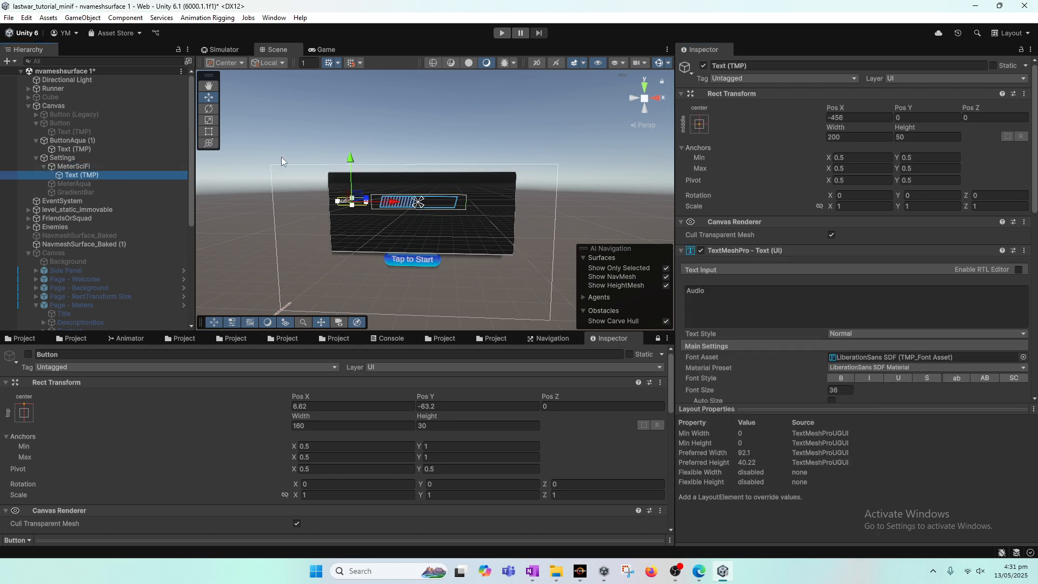
pyautogui.moveTo(389, 201); pyautogui.dragTo(393, 201)
pyautogui.click(329, 49)
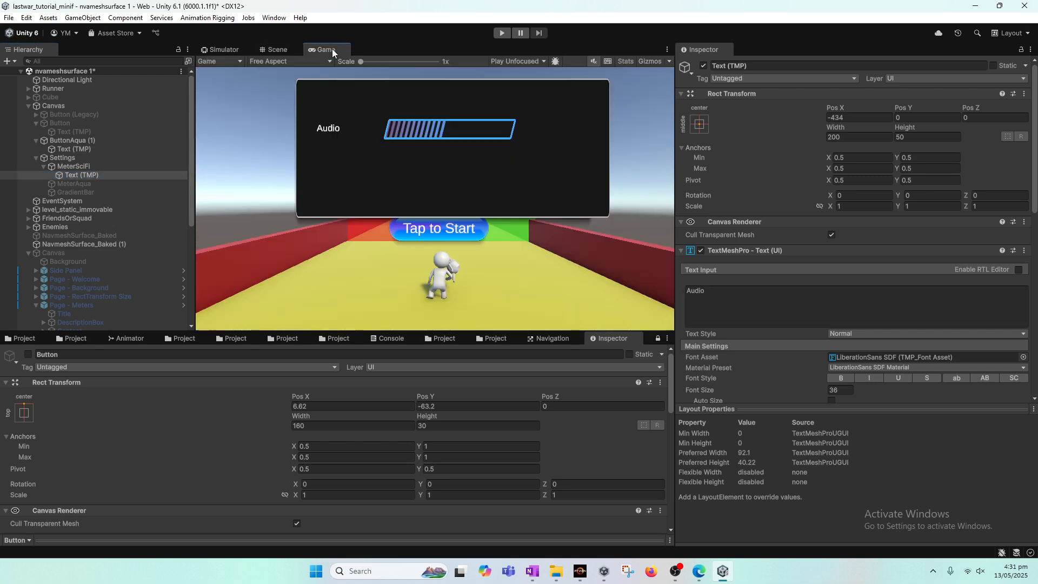
pyautogui.click(284, 50)
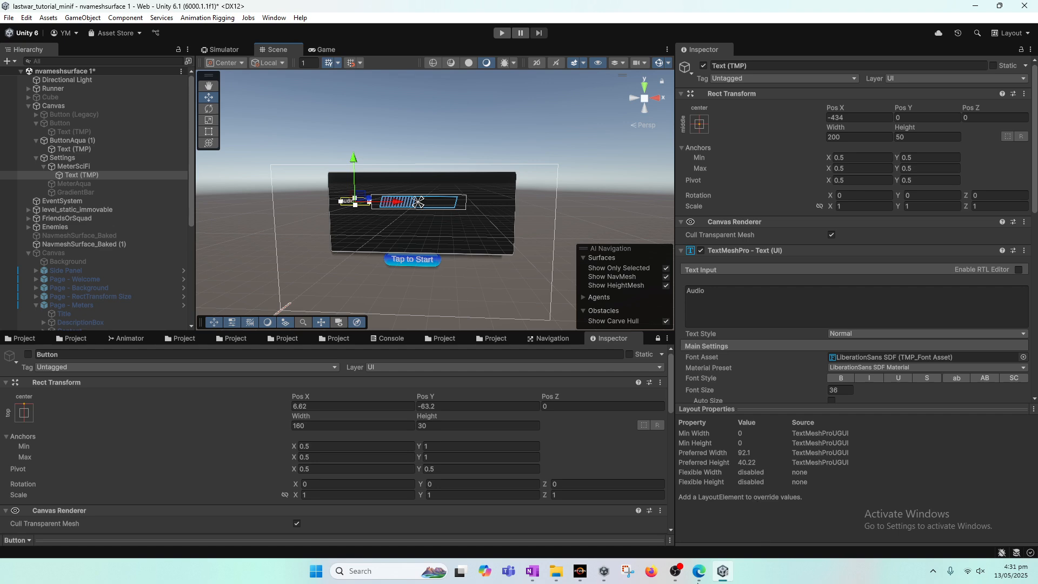
pyautogui.click(676, 574)
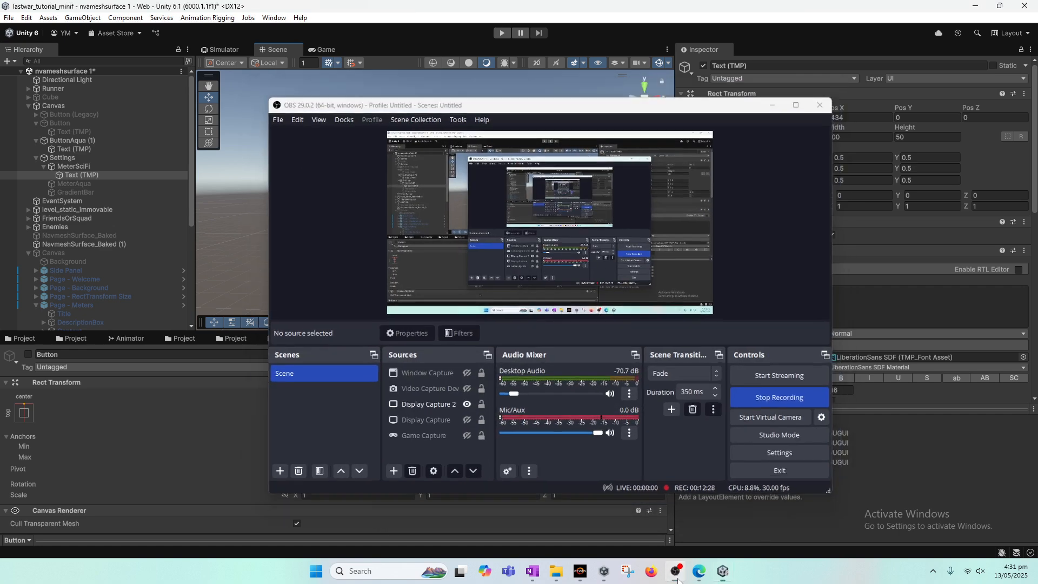
pyautogui.click(676, 574)
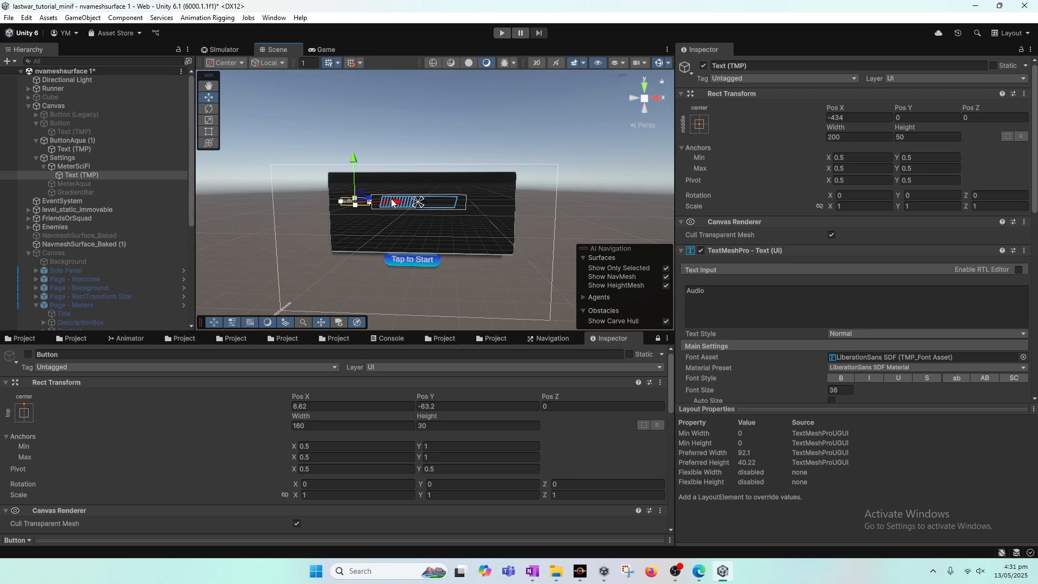
pyautogui.click(736, 295)
pyautogui.click(736, 295)
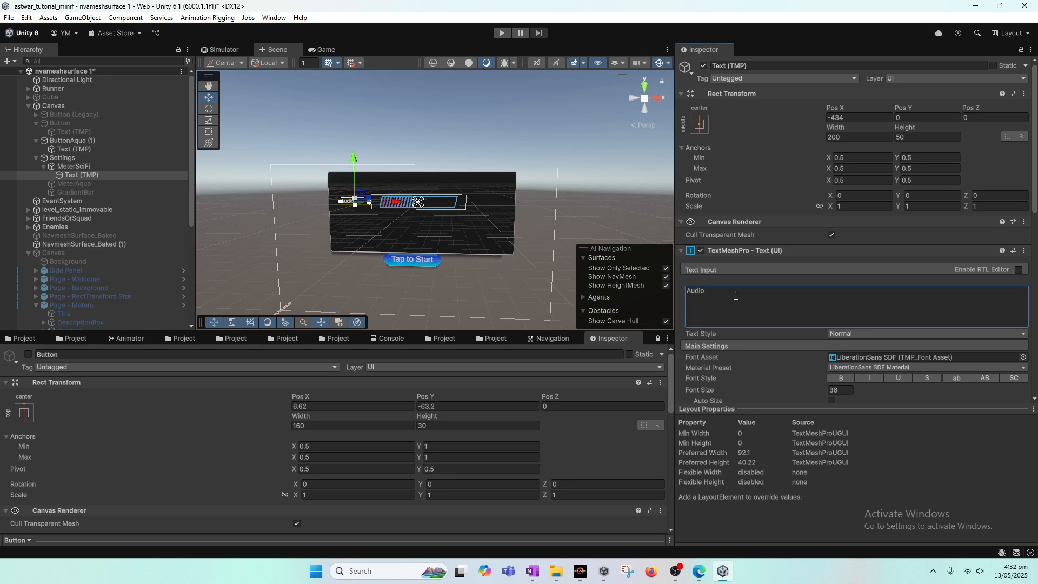
# Duplicate MeterSciFi and move the copy down inside the panel to about Pos Y -116
pyautogui.click(80, 167)
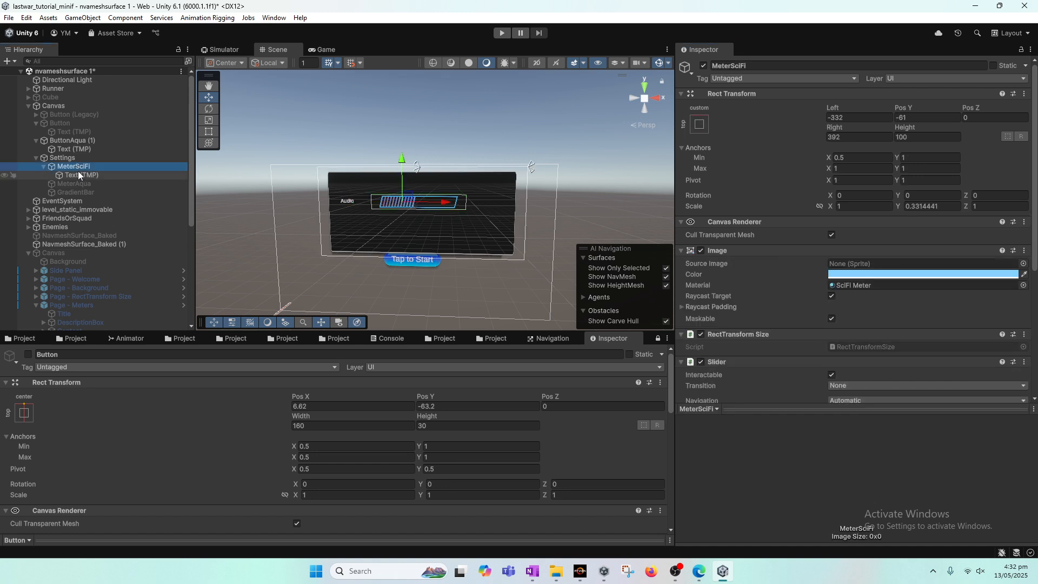
pyautogui.hotkey('ctrl', 'd')
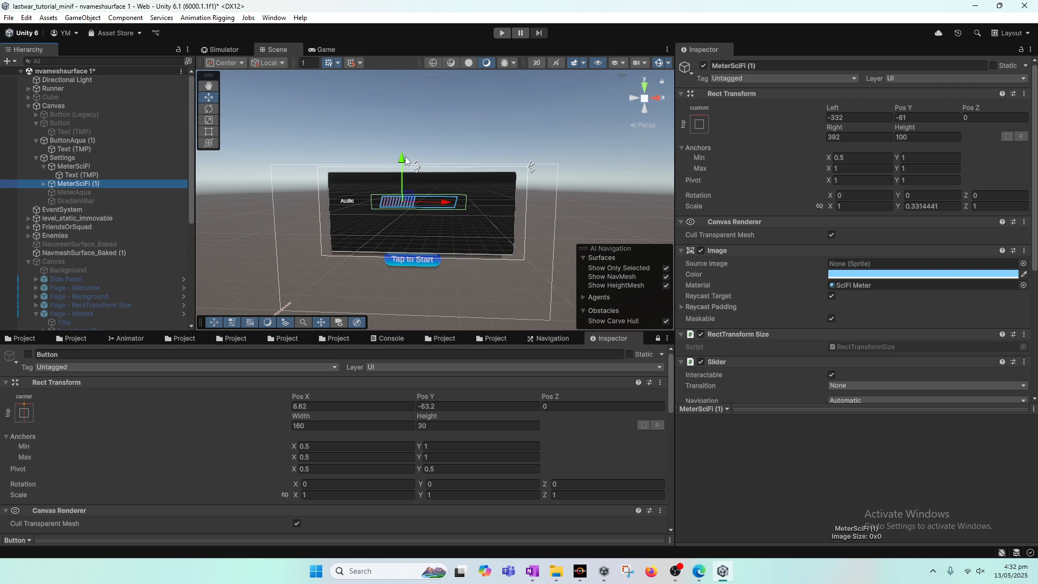
pyautogui.moveTo(406, 160); pyautogui.dragTo(404, 179)
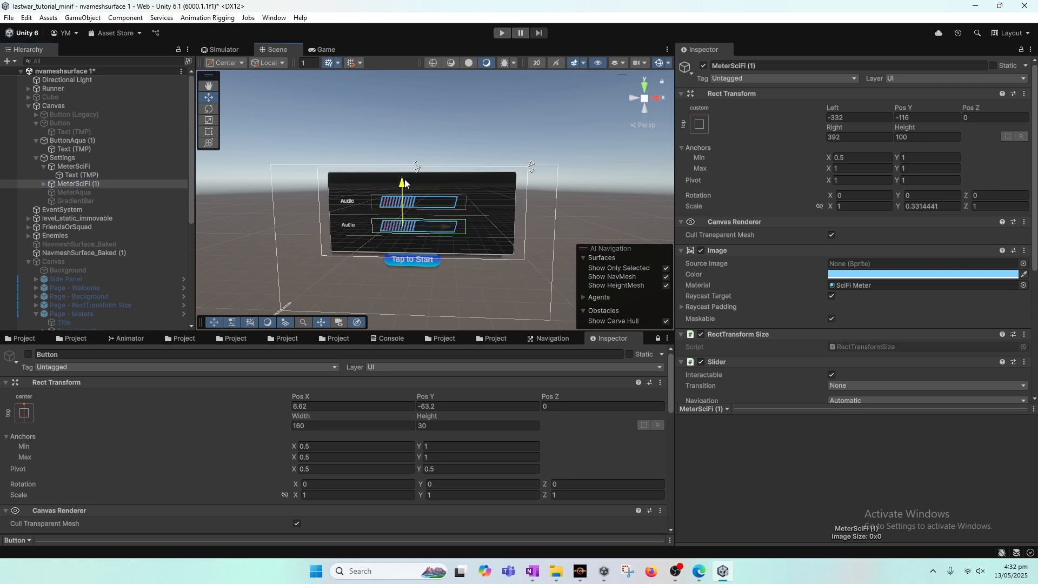
# Set the text of the duplicated meter's label to "Music"
pyautogui.click(44, 184)
pyautogui.click(70, 193)
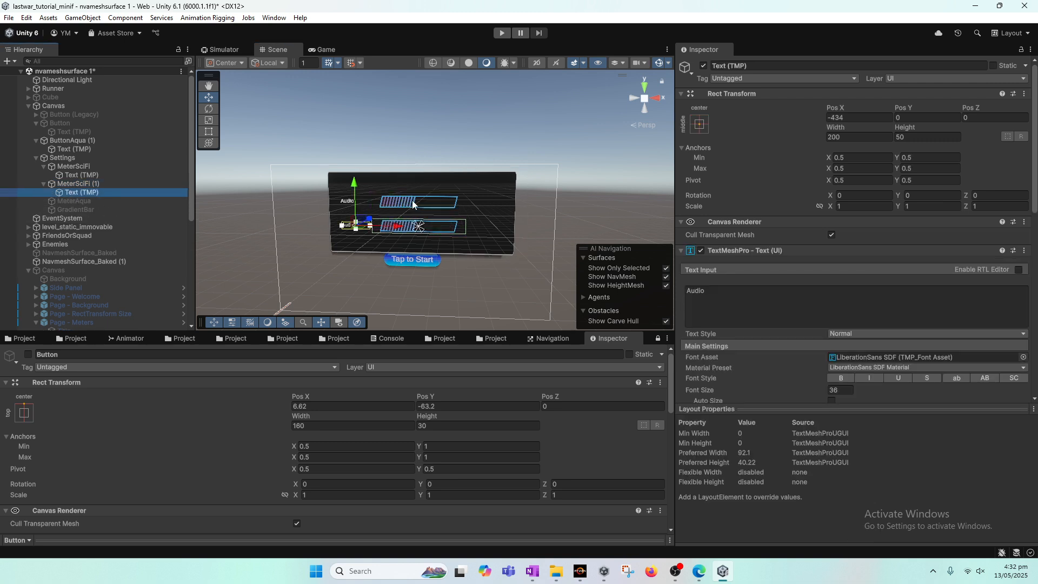
pyautogui.click(702, 295)
pyautogui.write('B')
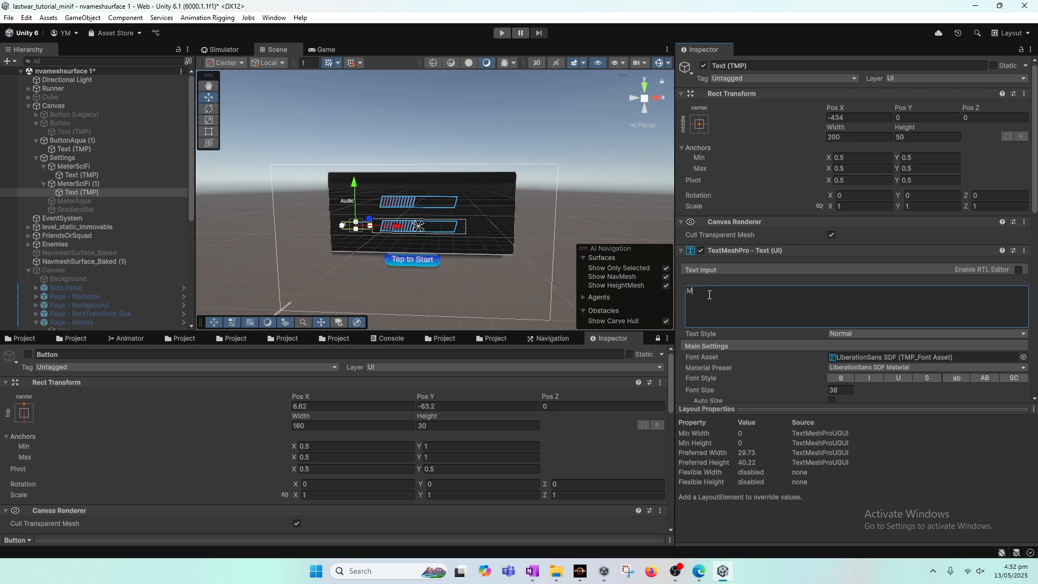
pyautogui.press('BackSpace')
pyautogui.write('Music')
pyautogui.click(61, 182)
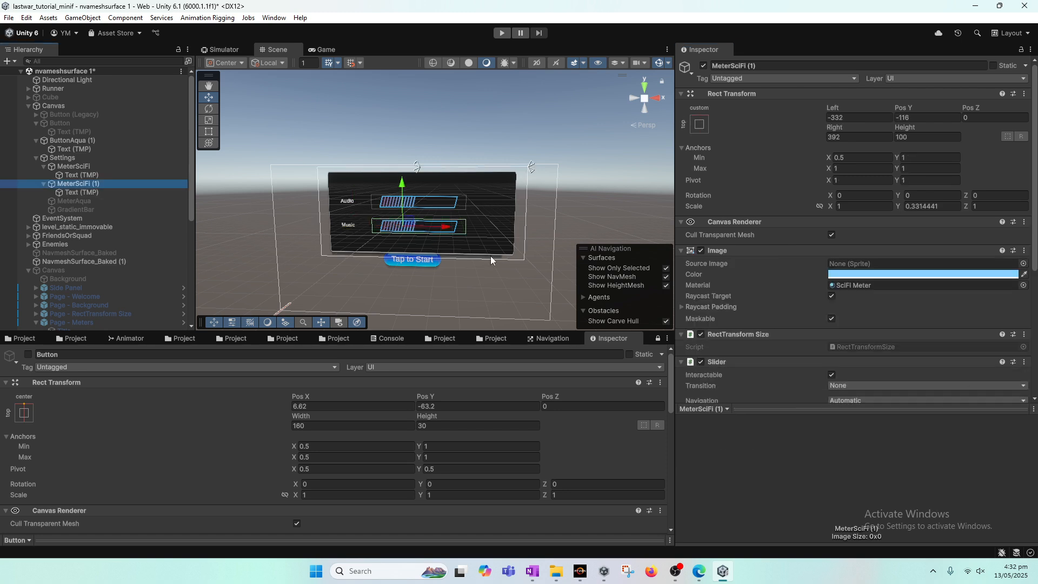
# Run the game in Play mode and test the Audio and Music meters by dragging their fills, then stop
pyautogui.click(325, 49)
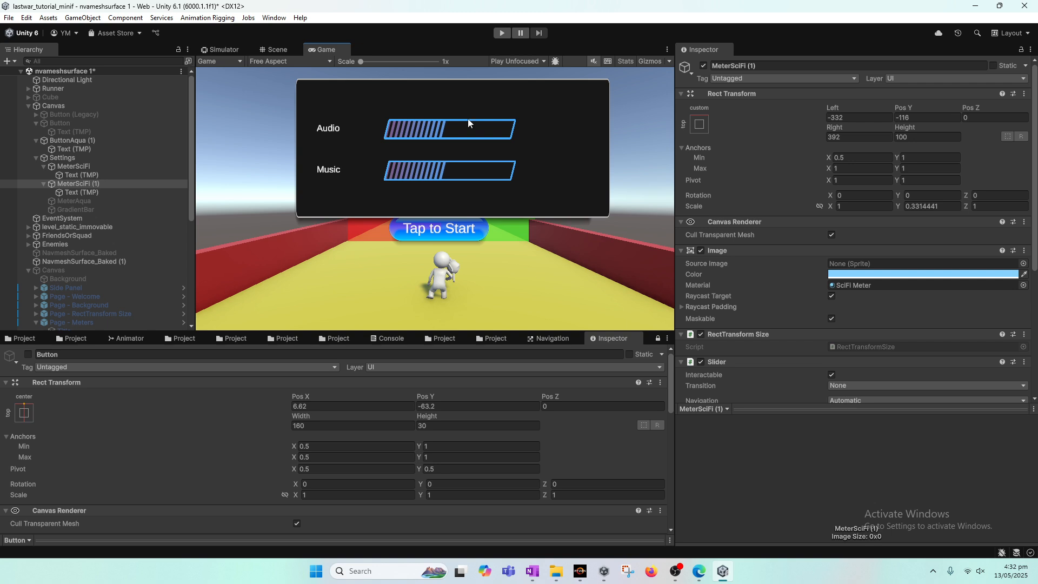
pyautogui.click(502, 33)
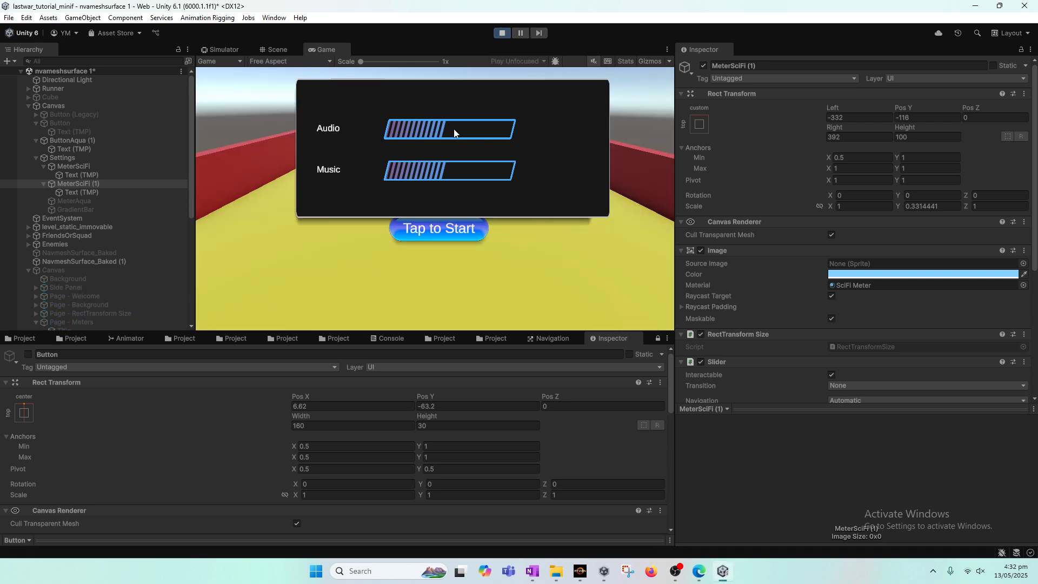
pyautogui.moveTo(454, 133)
pyautogui.mouseDown()
pyautogui.moveTo(463, 134)
pyautogui.moveTo(424, 134)
pyautogui.moveTo(503, 134)
pyautogui.moveTo(435, 133)
pyautogui.mouseUp()
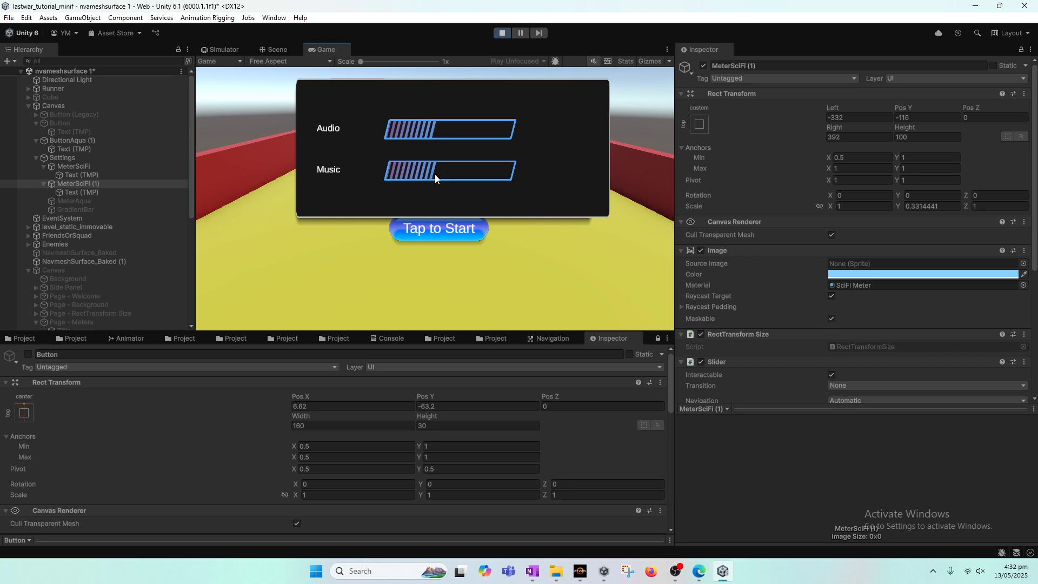
pyautogui.moveTo(435, 170); pyautogui.dragTo(454, 157)
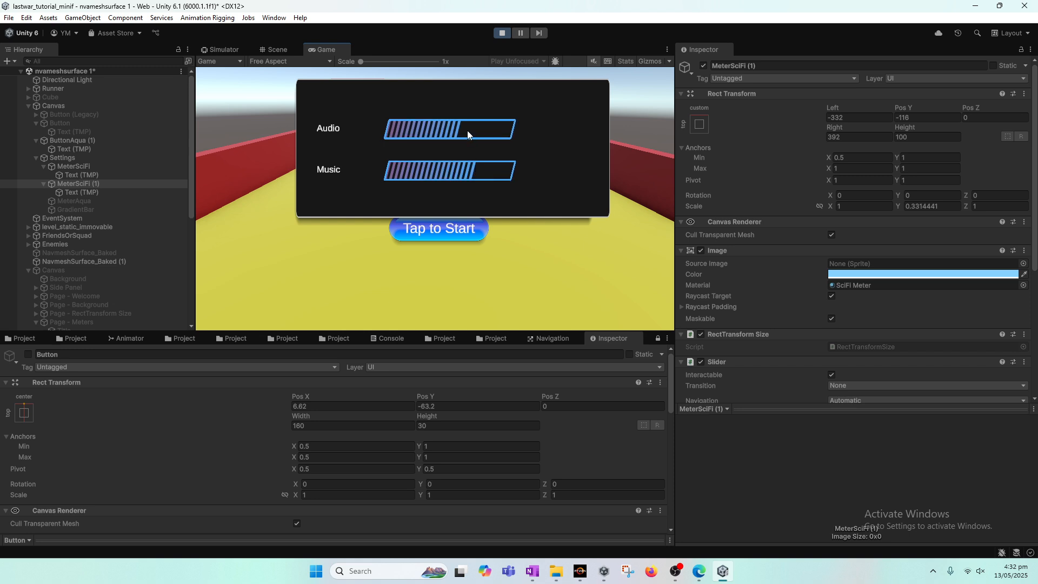
pyautogui.click(502, 34)
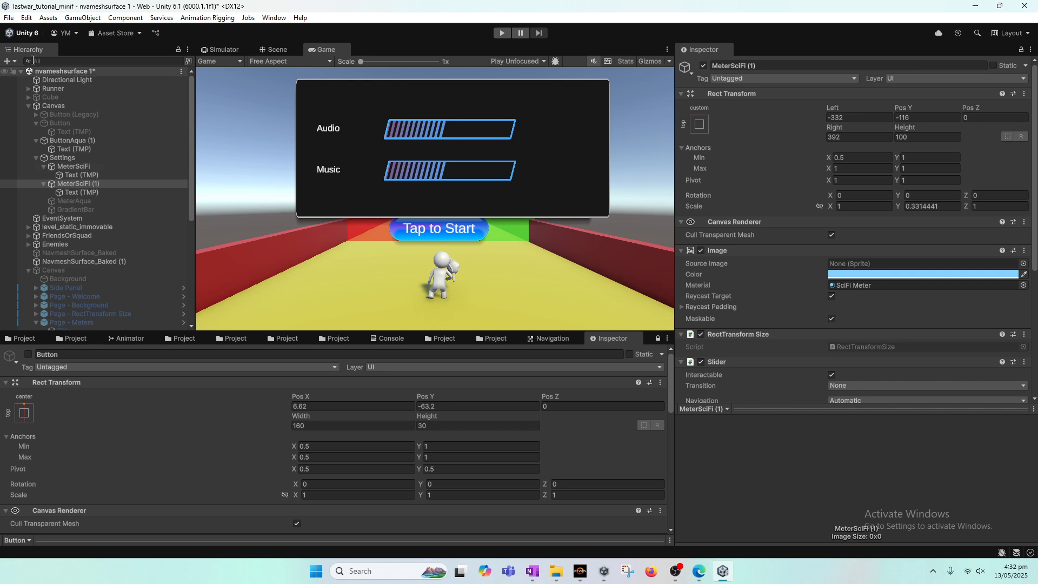
# Save the nvameshsurface 1 scene
pyautogui.click(9, 17)
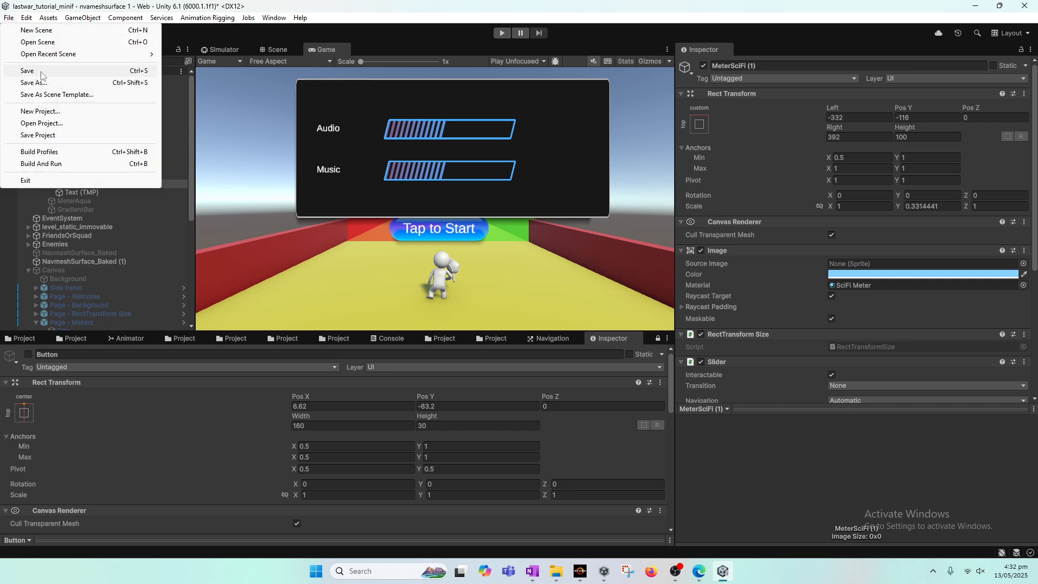
pyautogui.click(452, 338)
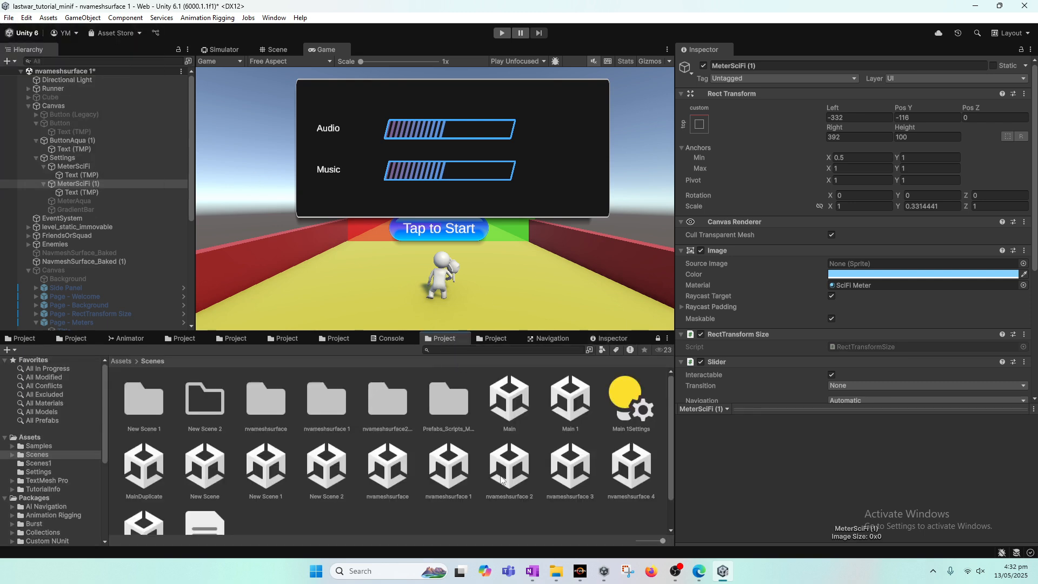
pyautogui.click(455, 488)
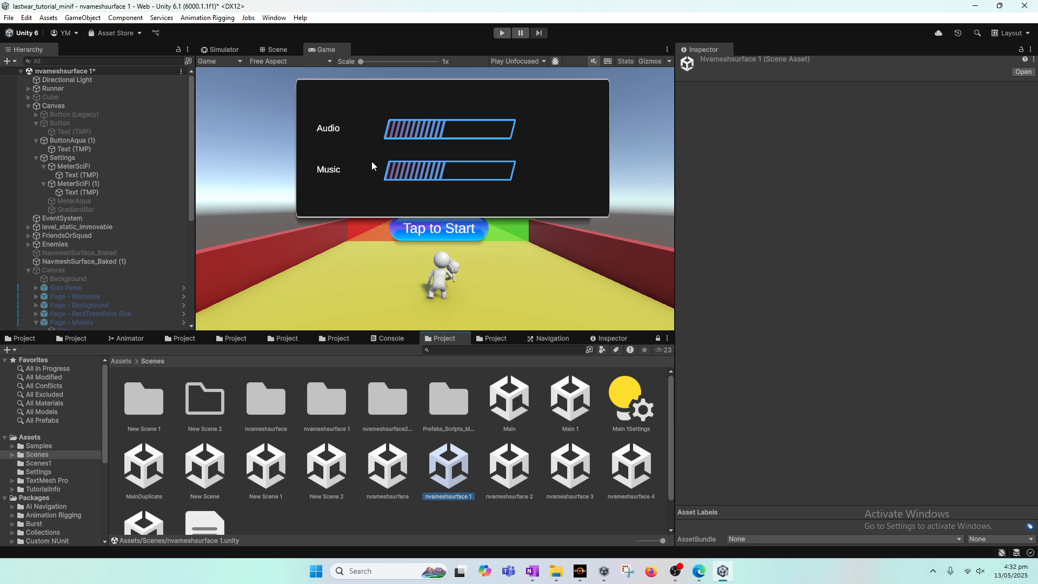
pyautogui.click(9, 18)
pyautogui.click(27, 70)
pyautogui.click(679, 574)
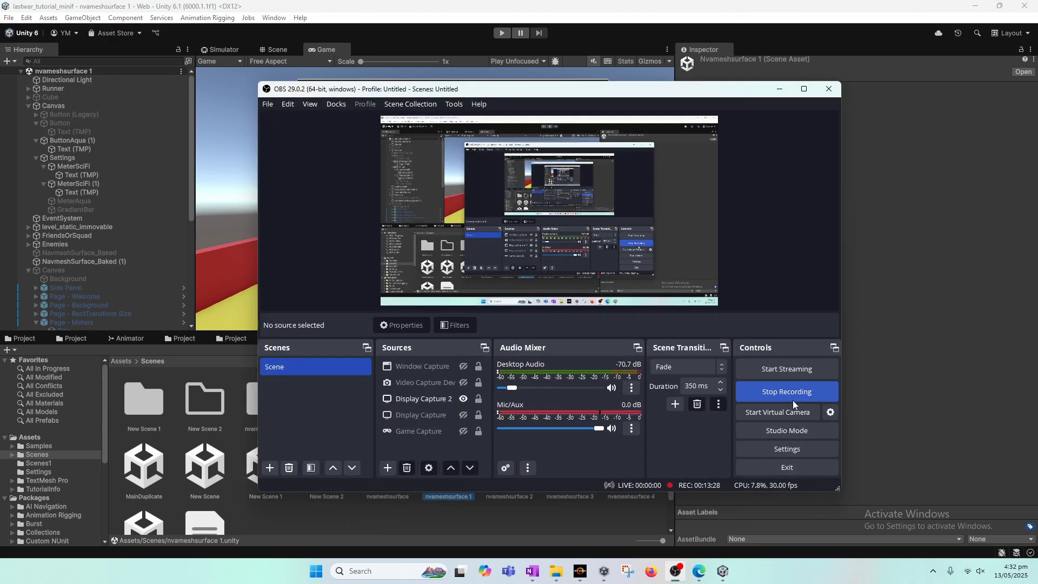